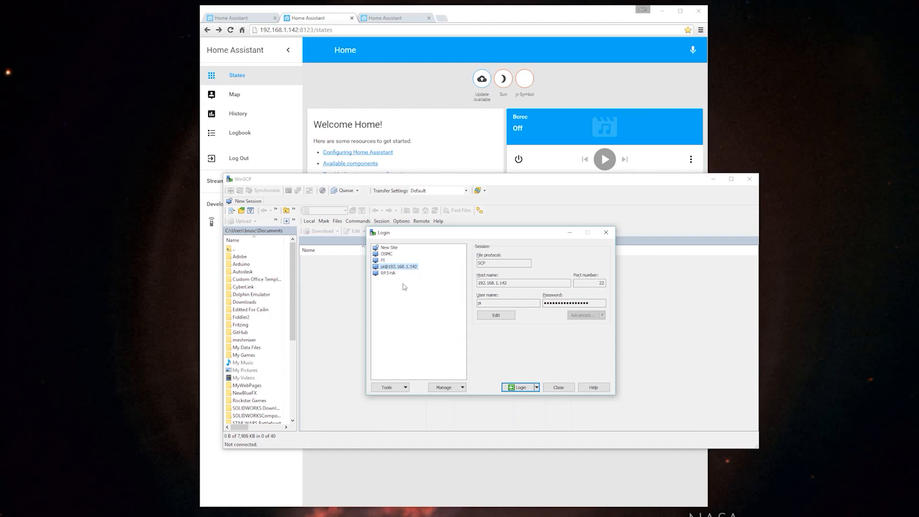
- Connect to the saved 192.168.1.142 site in WinSCP and open configuration.yaml from the .homeassistant folder for editing
double_click(404, 267)
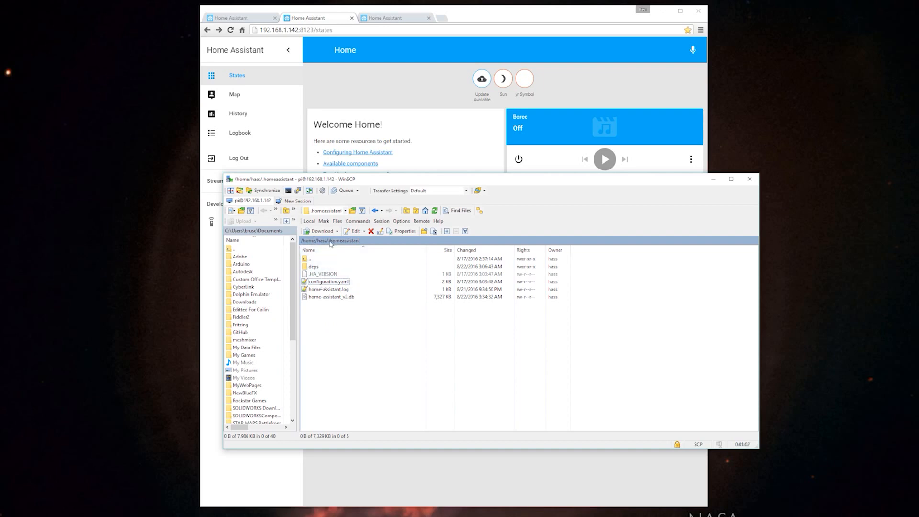
double_click(329, 282)
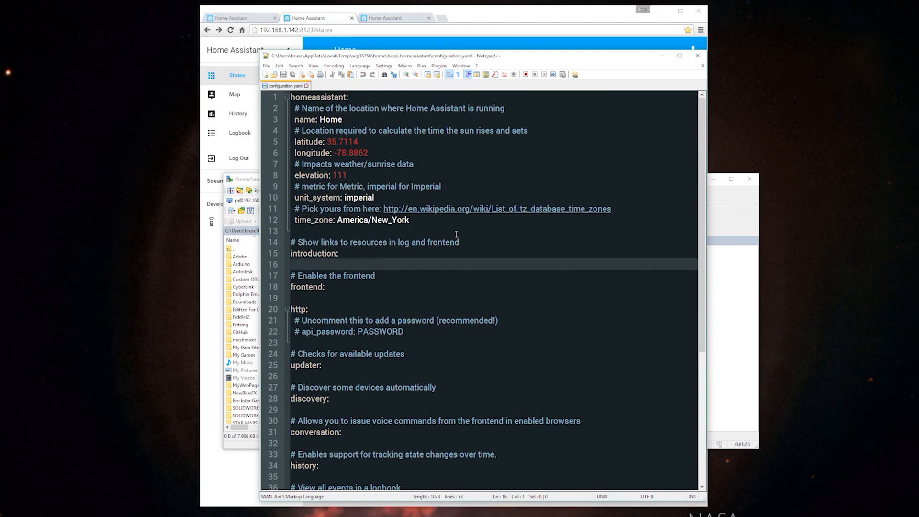
- Replace the entire content of configuration.yaml with the copied sample configuration, look through it and save the file
key(ctrl+a)
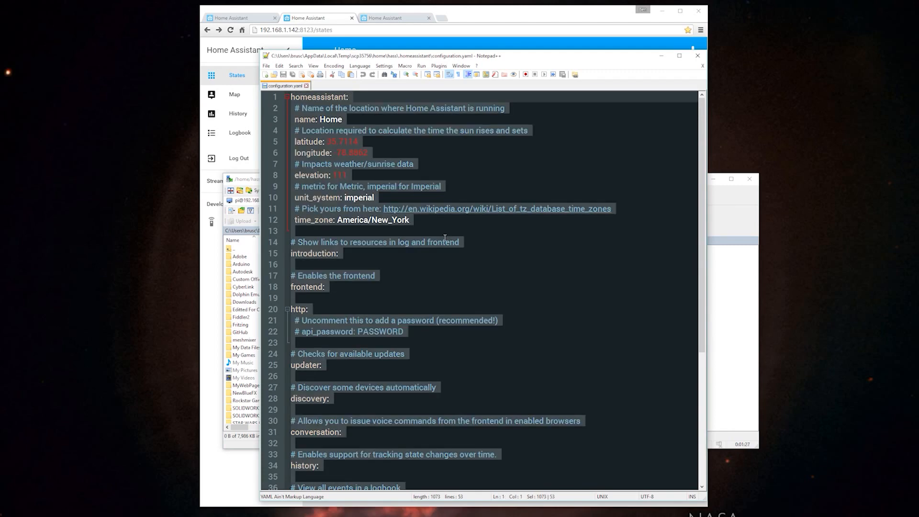
key(ctrl+v)
scroll(441, 238, up, 20)
scroll(441, 239, down, 8)
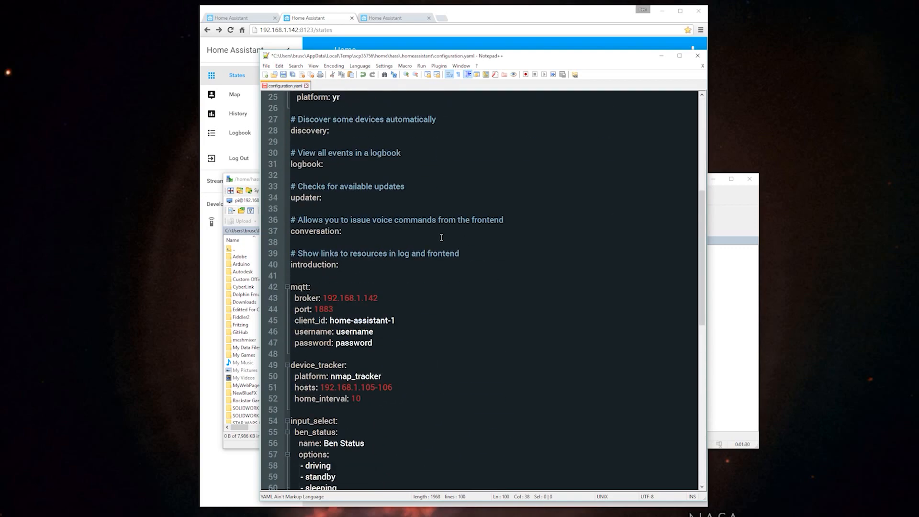
scroll(441, 237, down, 3)
scroll(441, 237, down, 7)
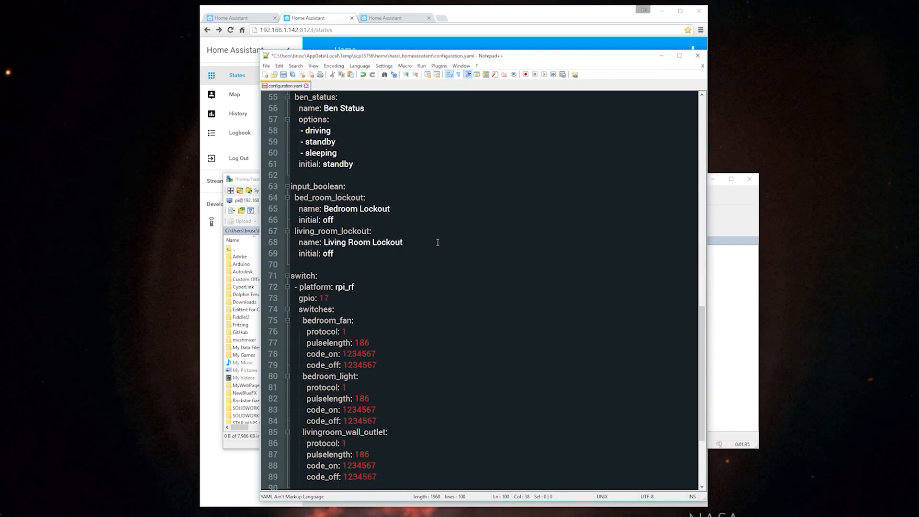
key(ctrl+s)
- Restart Home Assistant by calling the homeassistant/restart service from the browser, and reload the page
click(491, 16)
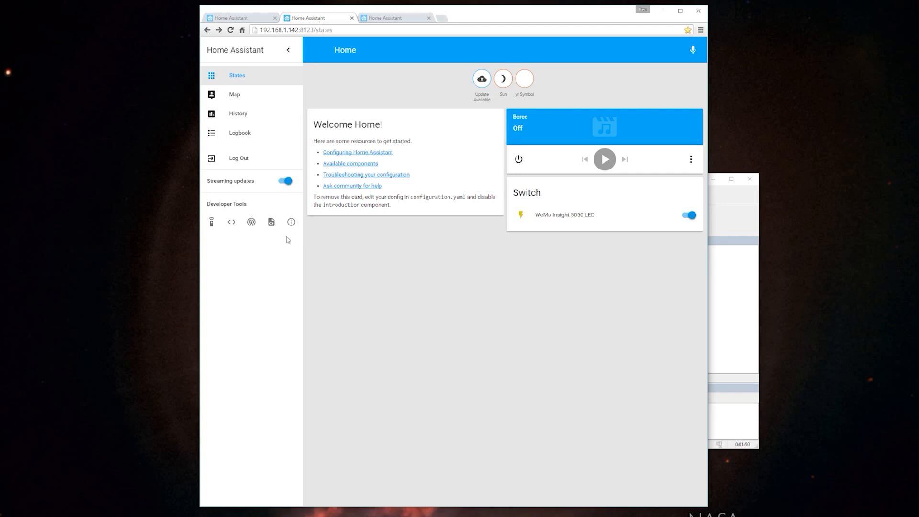
click(214, 222)
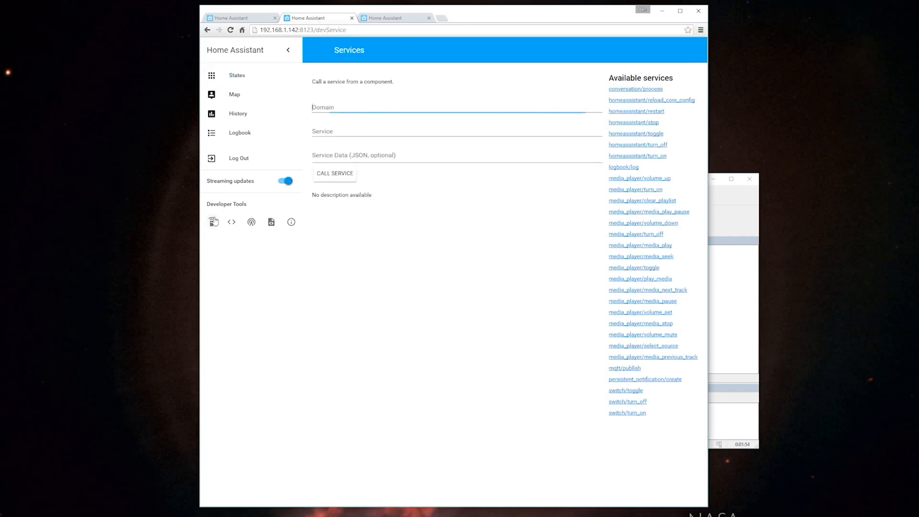
click(636, 112)
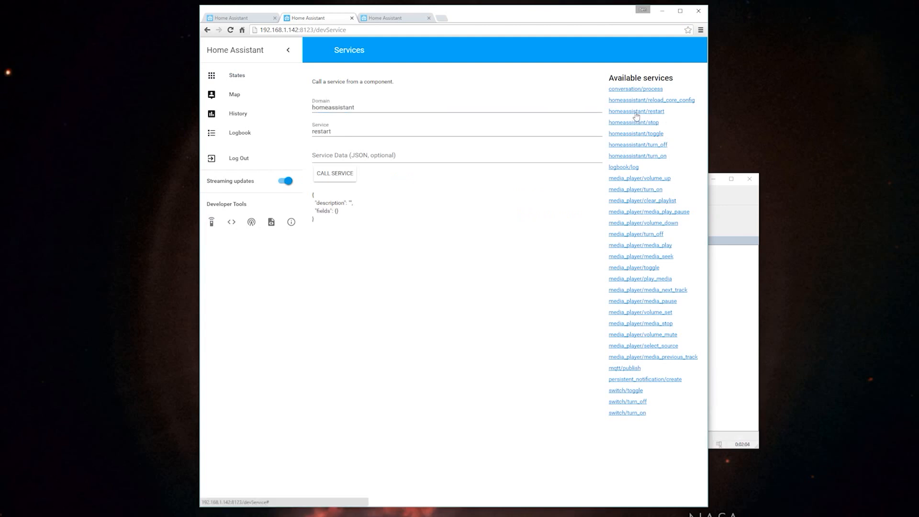
click(335, 179)
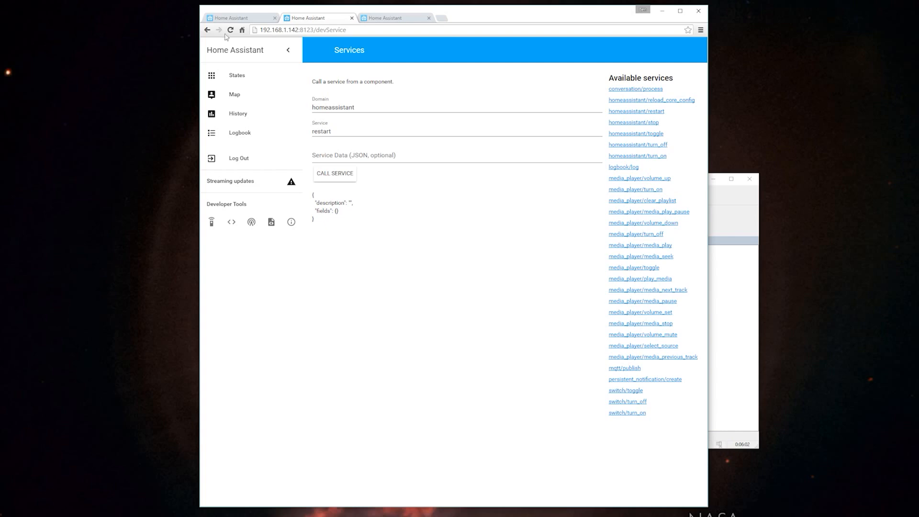
click(230, 31)
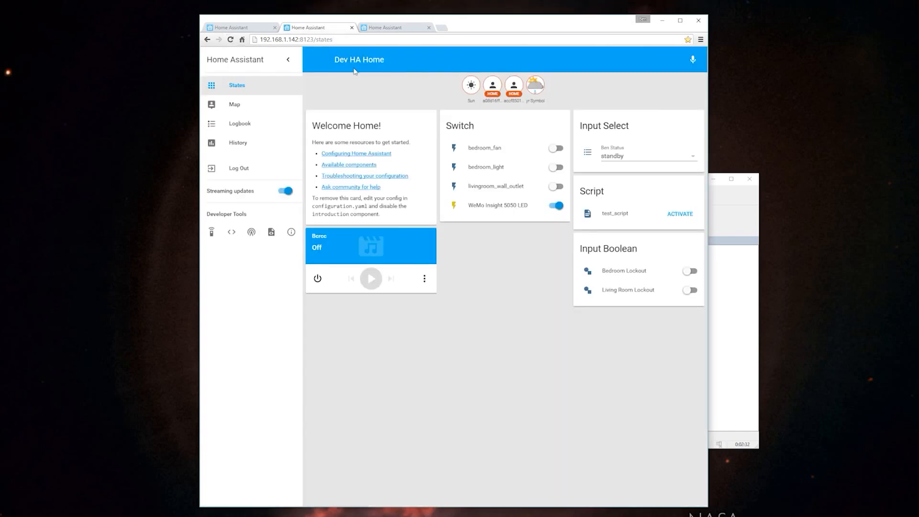
- Open the Customizing devices and services page in the home-assistant.io getting started documentation and examine the example customize entry
click(395, 30)
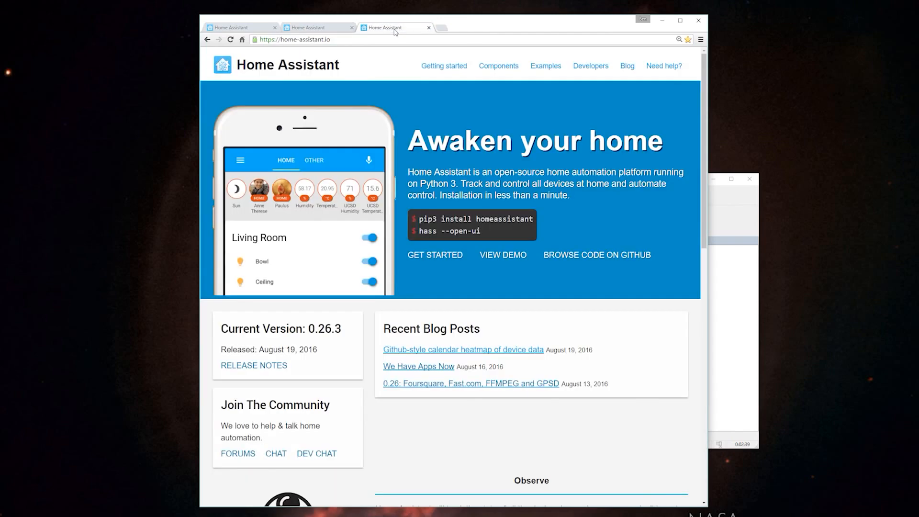
click(454, 69)
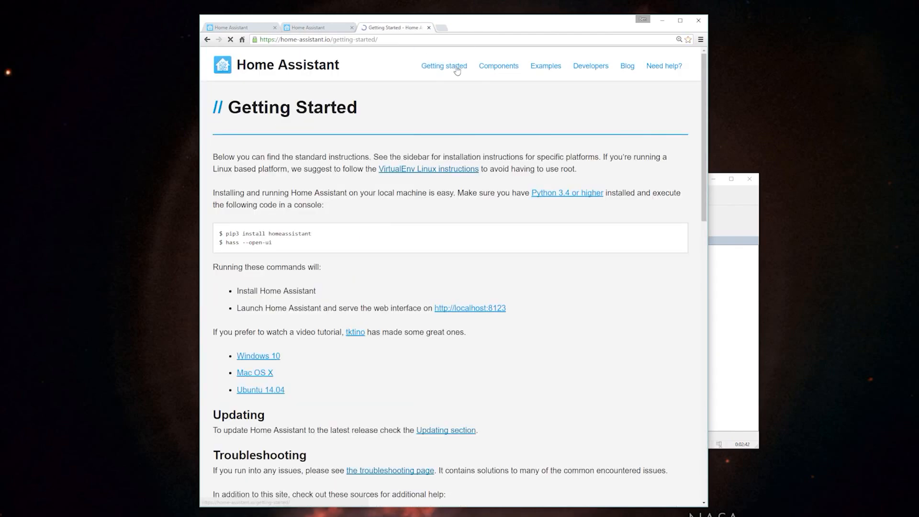
scroll(462, 114, down, 8)
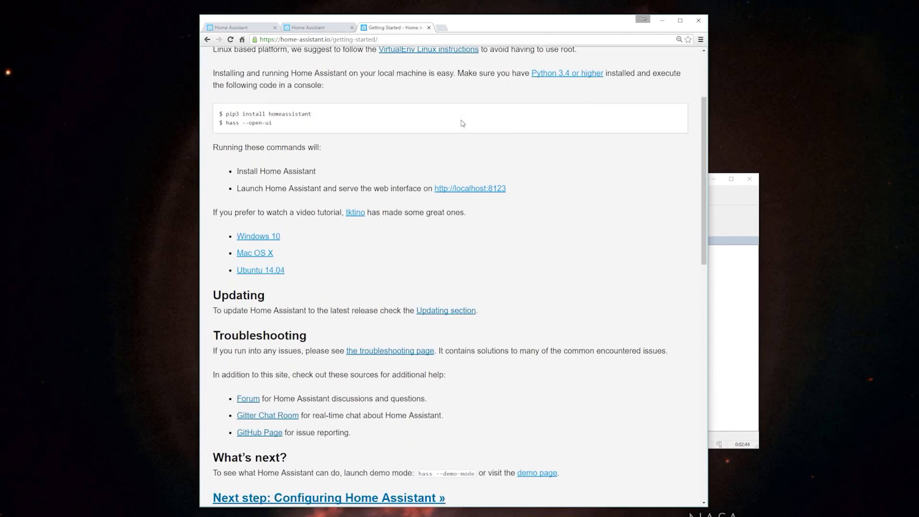
scroll(391, 254, down, 5)
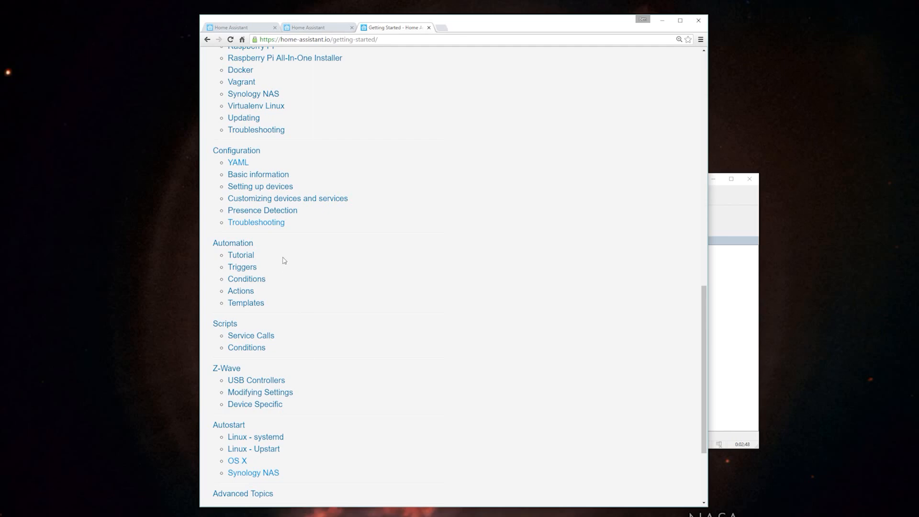
click(283, 201)
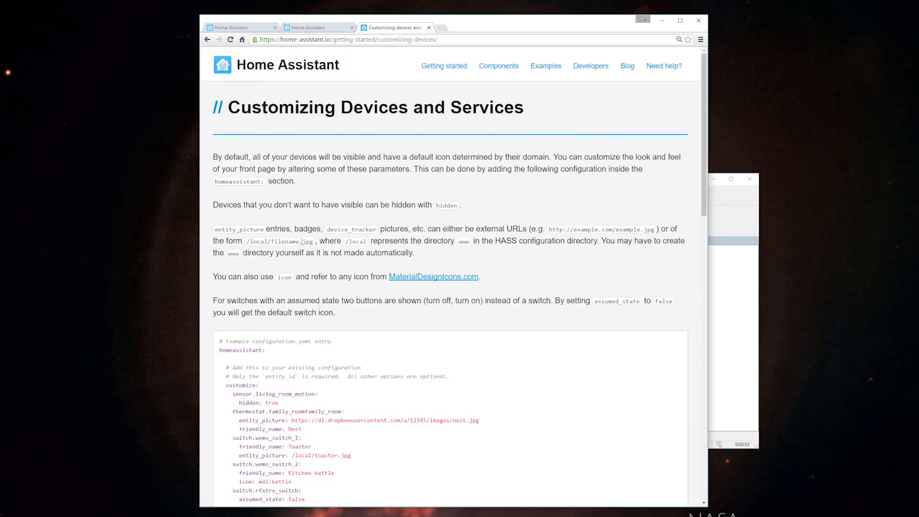
scroll(225, 338, down, 2)
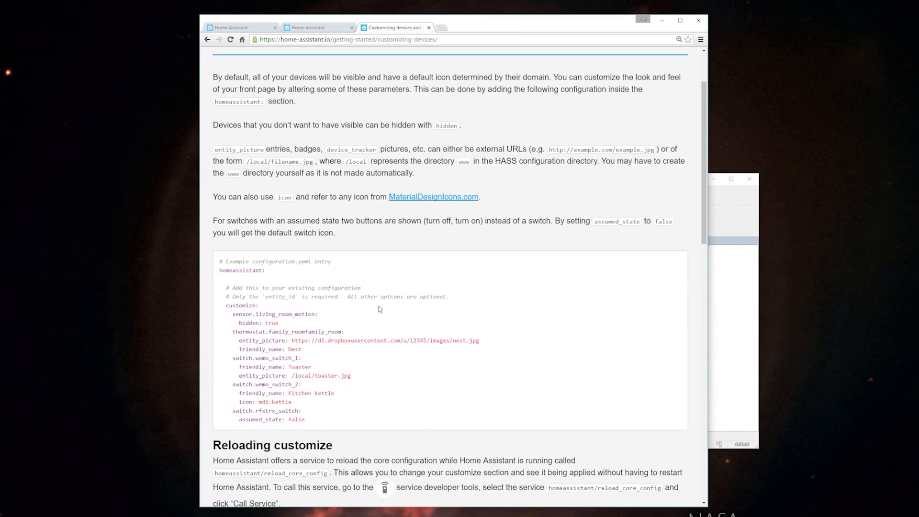
- Examine the current entities and their attributes in the local Home Assistant's state developer tool
click(310, 27)
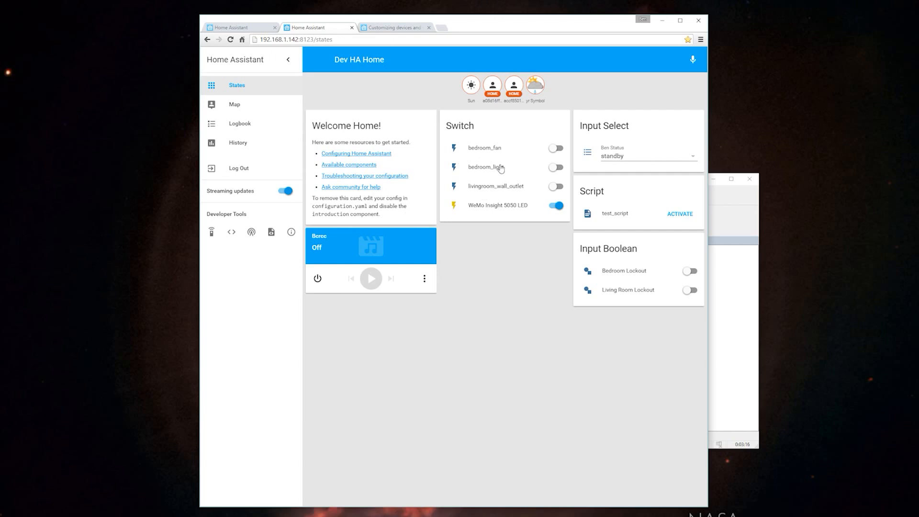
click(235, 236)
scroll(359, 299, down, 3)
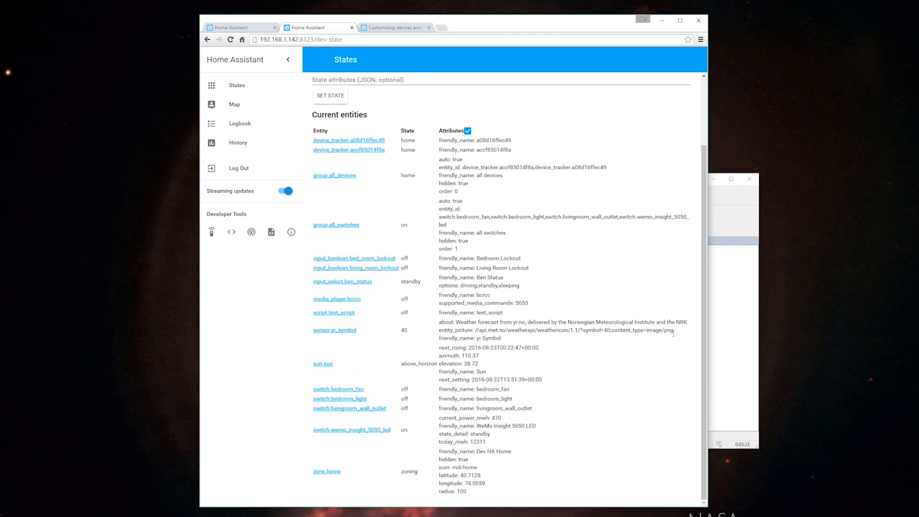
- Reopen configuration.yaml from WinSCP and review the switch definitions in it
click(714, 325)
double_click(334, 282)
scroll(398, 386, down, 14)
scroll(397, 386, down, 5)
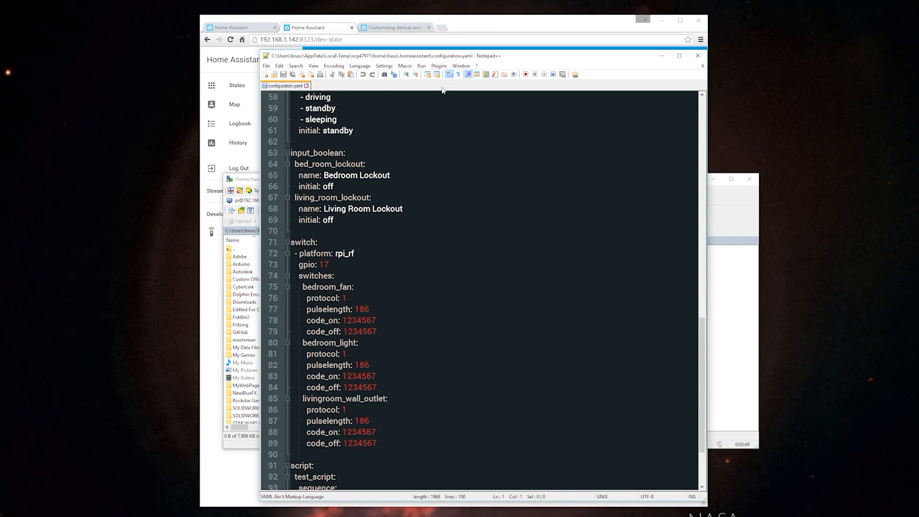
- Copy the example customize block from the documentation and paste it below time_zone in the homeassistant section of configuration.yaml
click(395, 28)
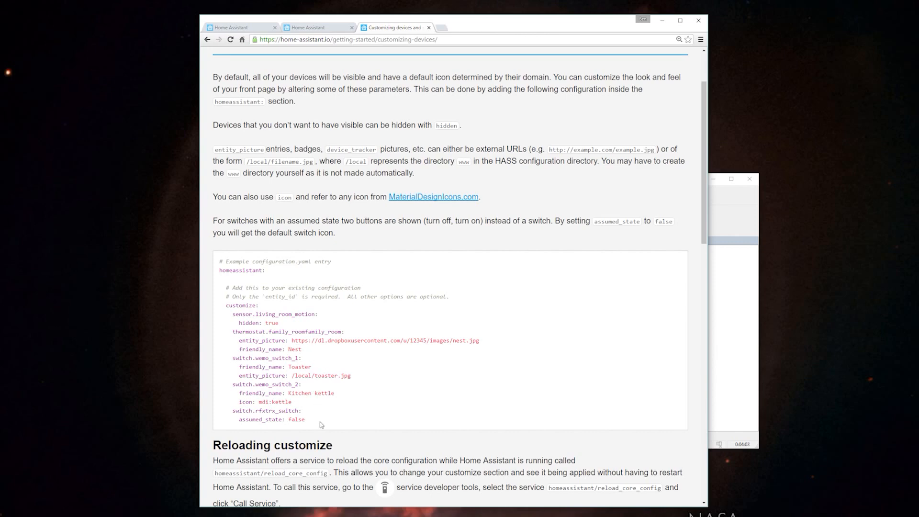
drag(320, 421, 219, 304)
key(ctrl+c)
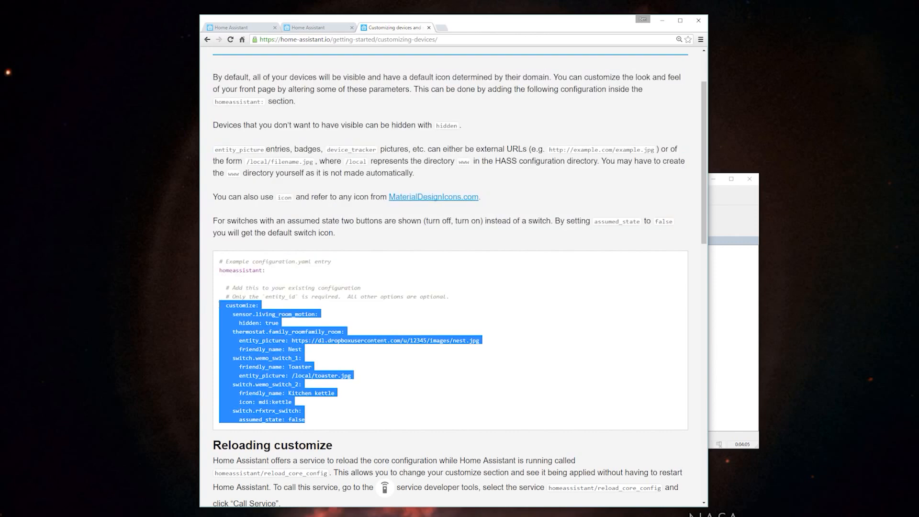
key(alt+Tab)
double_click(341, 283)
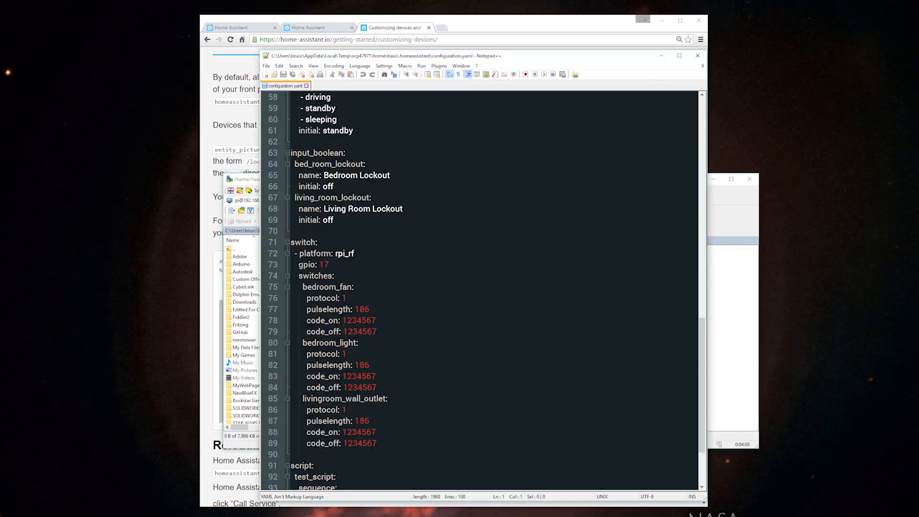
scroll(412, 364, up, 19)
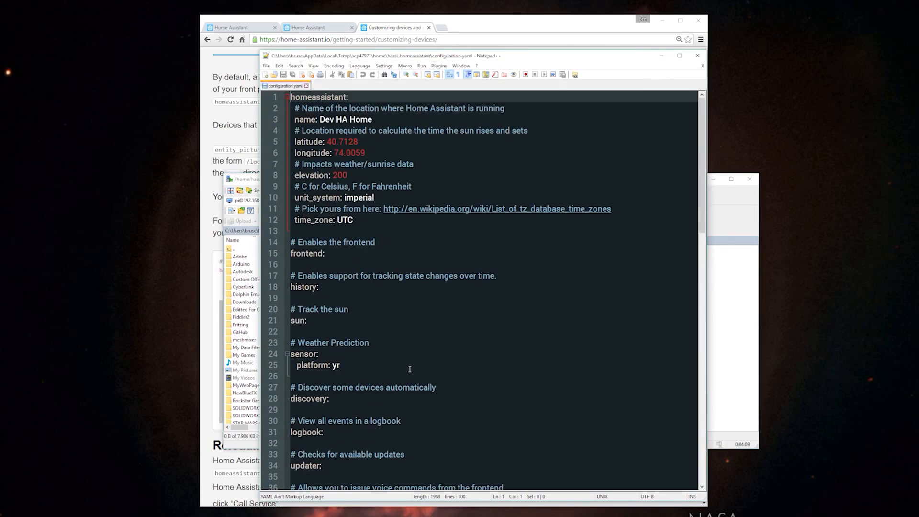
click(301, 234)
key(ctrl+v)
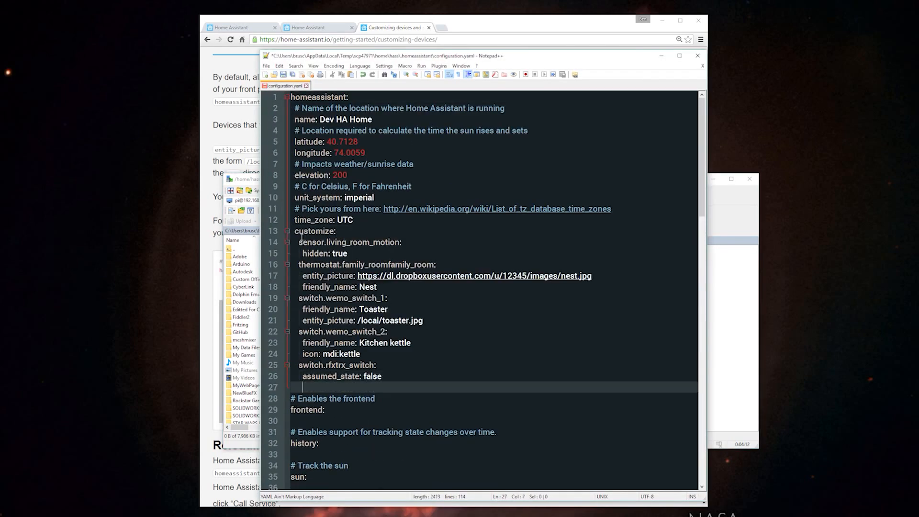
- Trim the pasted customize block down to the switch.wemo_switch_2 entry with its friendly_name and icon lines
key(BackSpace)
key(BackSpace)
key(BackSpace)
drag(337, 231, 427, 322)
key(BackSpace)
drag(397, 294, 290, 275)
key(BackSpace)
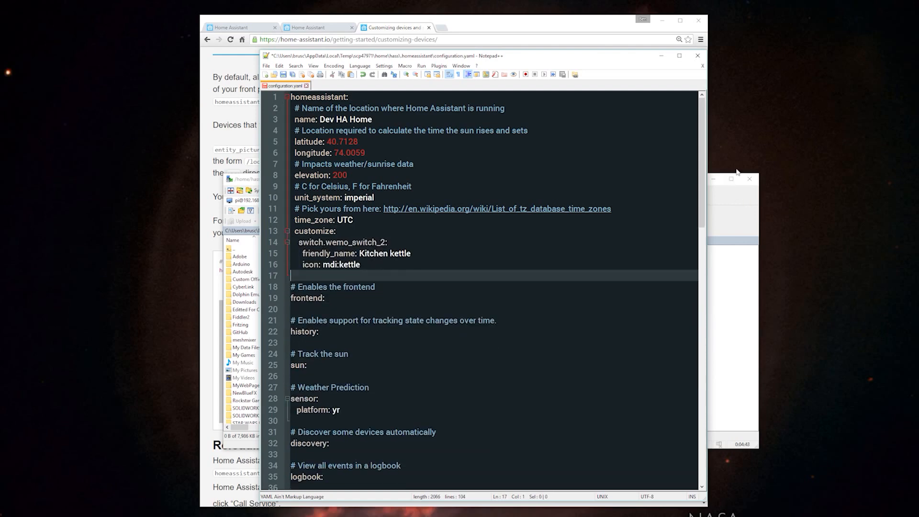
- Minimize WinSCP and show the list of current entities without attributes beside the configuration file
click(714, 179)
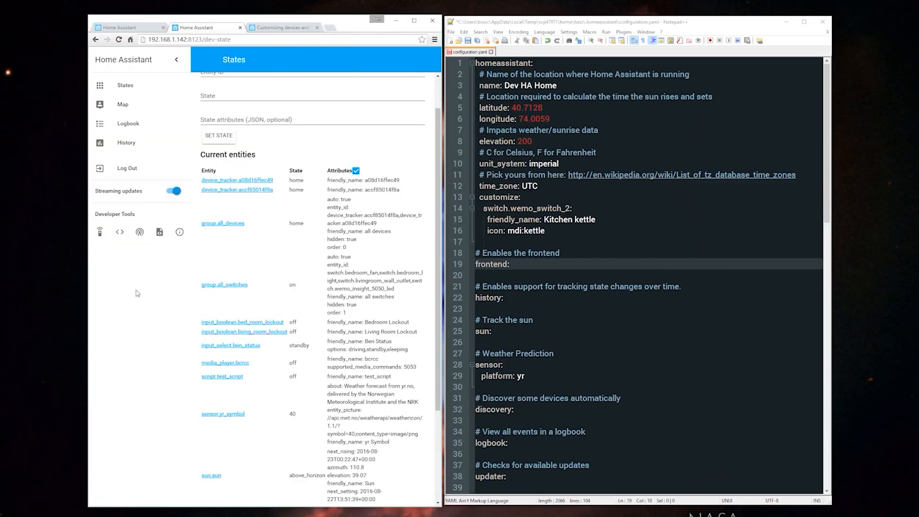
click(134, 86)
click(119, 232)
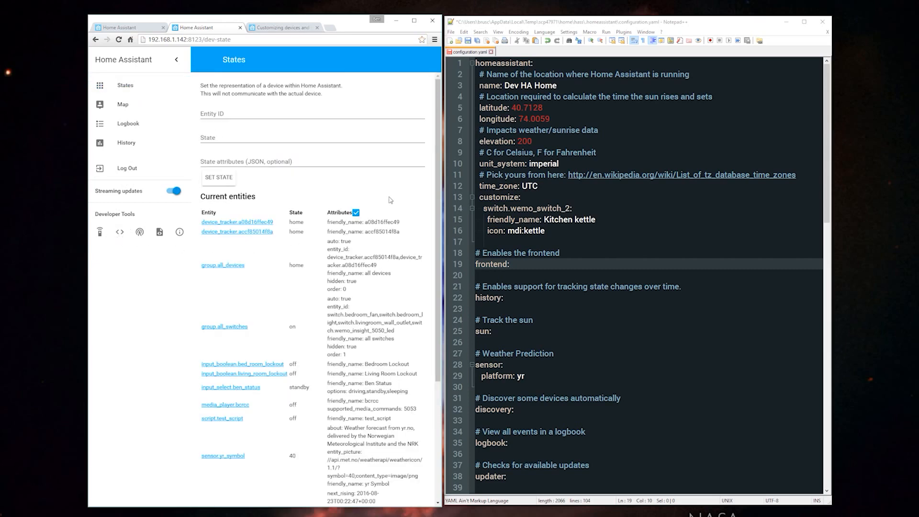
click(355, 213)
- Change the customize entry to switch.bedroom_fan named Bedroom Ceiling Fan, and add switch.bedroom_light named Bedroom Nightstand Light with icon mdi:kettle
drag(253, 328, 205, 329)
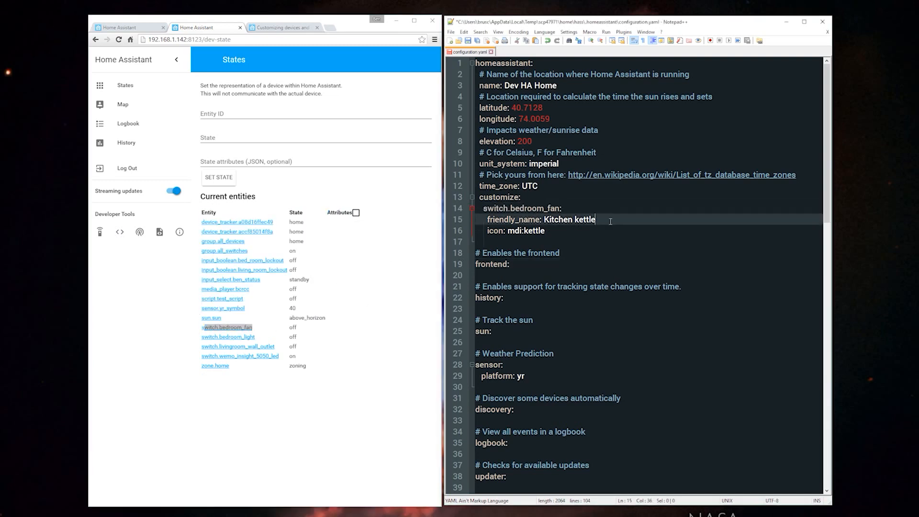
text(Bedroom Ceiling Fan)
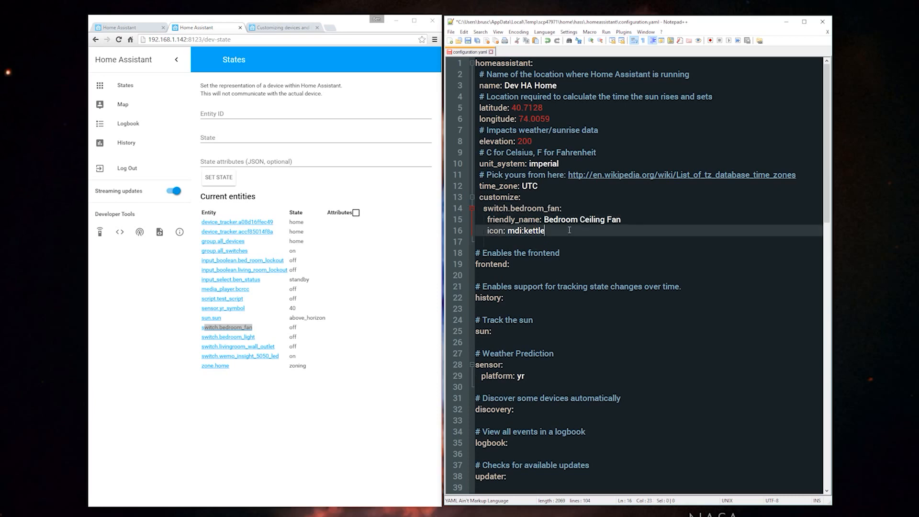
text(switch.bedroom_fan:     friendly_name: Bedroom Ceiling Fan     icon: mdi:kettle)
text(Nightstand Light)
- Add customize entries for switch.livingroom_wall_outlet named Living Room Wall Outlet and switch.wemo_insight_5050_led named WeMo Insight, both with icon mdi:kettle
text(livingroom_wall_outlet)
text(Living Room Wall Outlet)
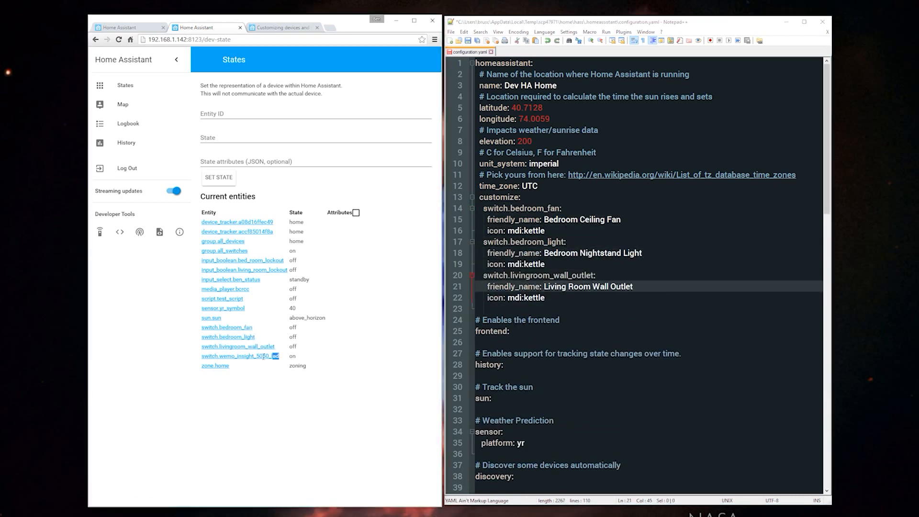
text(switch.livingroom_wall_outlet:     friendly_name: Living Room Wall Outlet     icon: mdi:kettle)
text(wemo_insight_5050_led)
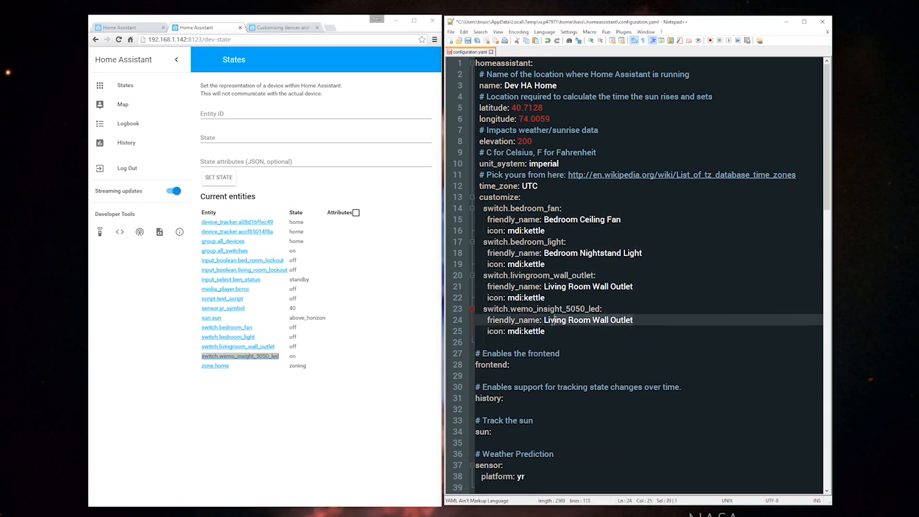
text(WeMo Insight)
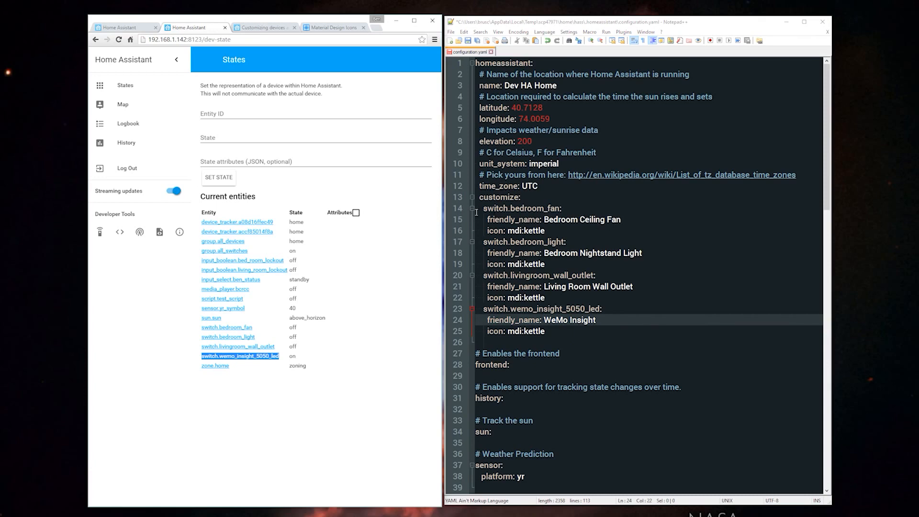
- Look up the fan icon on Material Design Icons and set the switch.bedroom_fan icon to mdi:fan
click(138, 89)
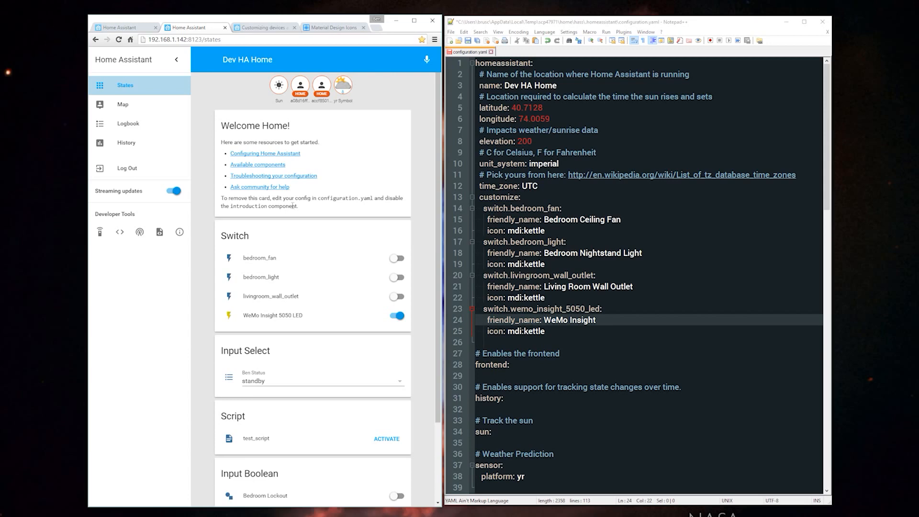
click(318, 29)
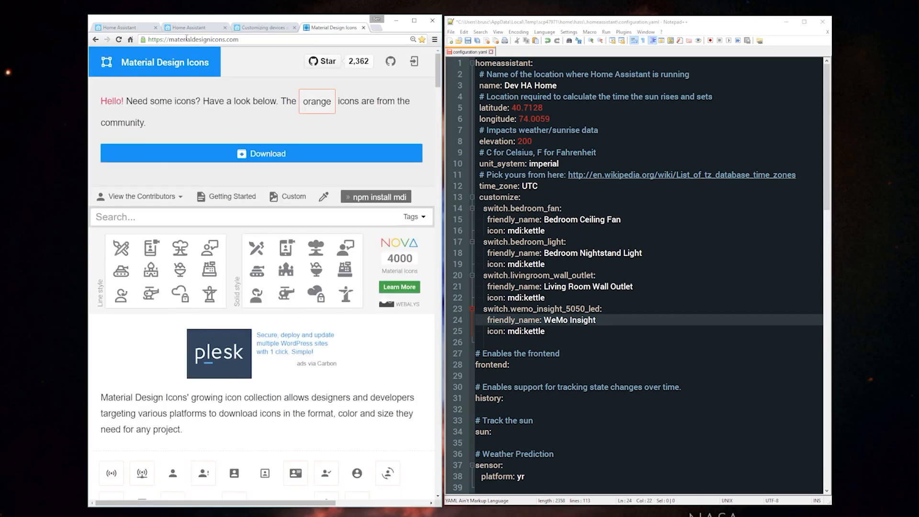
scroll(230, 302, down, 4)
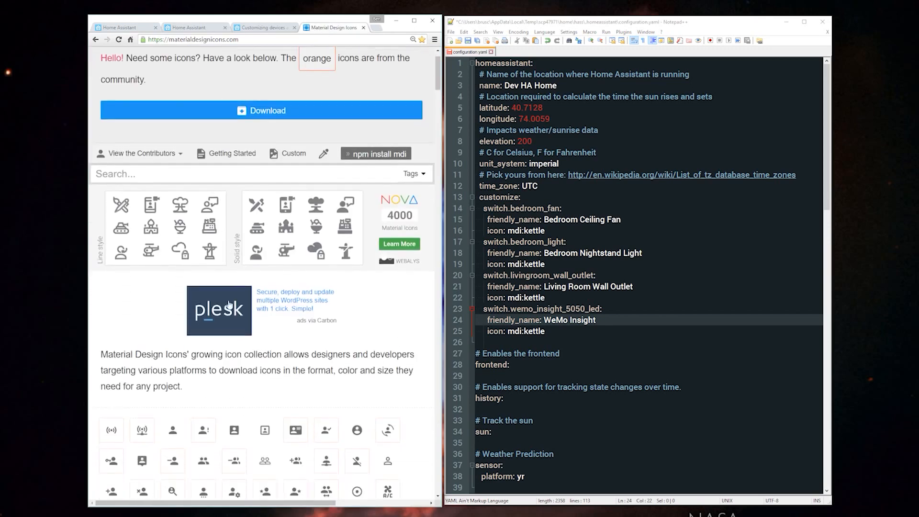
scroll(230, 303, down, 9)
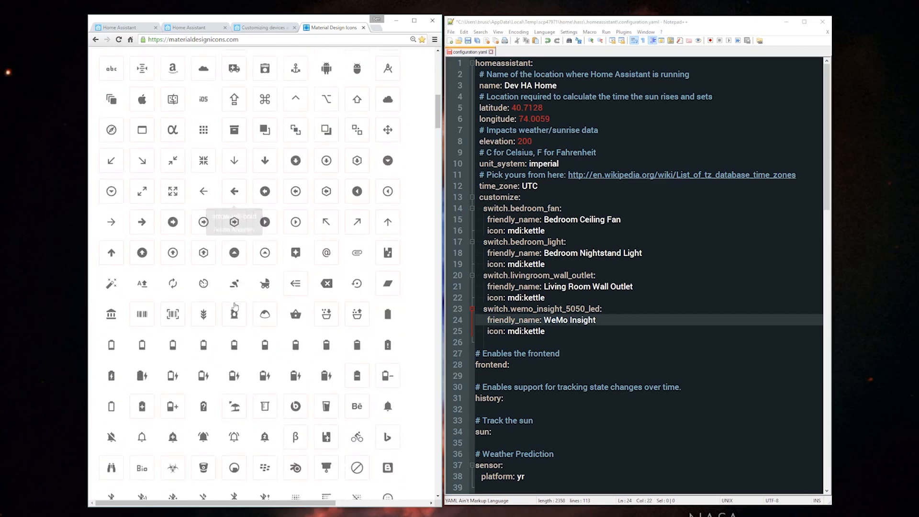
key(Home)
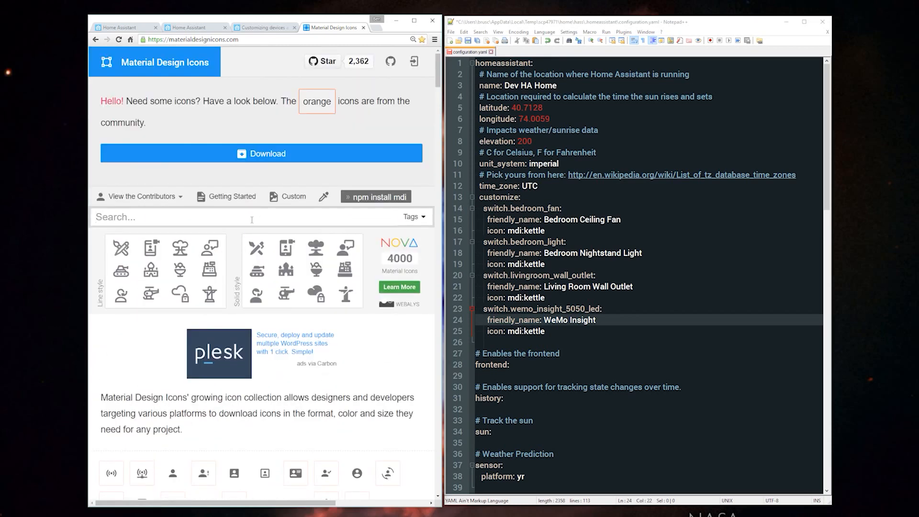
click(252, 220)
text(fan)
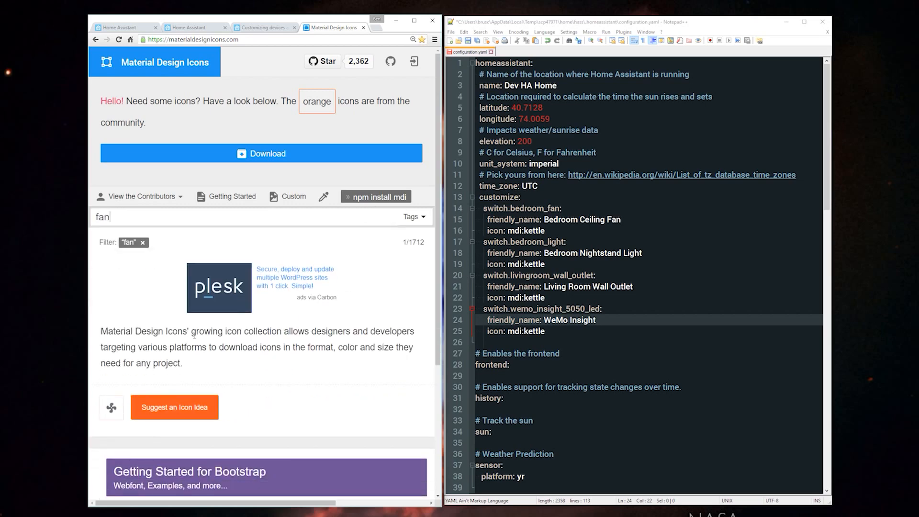
click(111, 407)
double_click(524, 230)
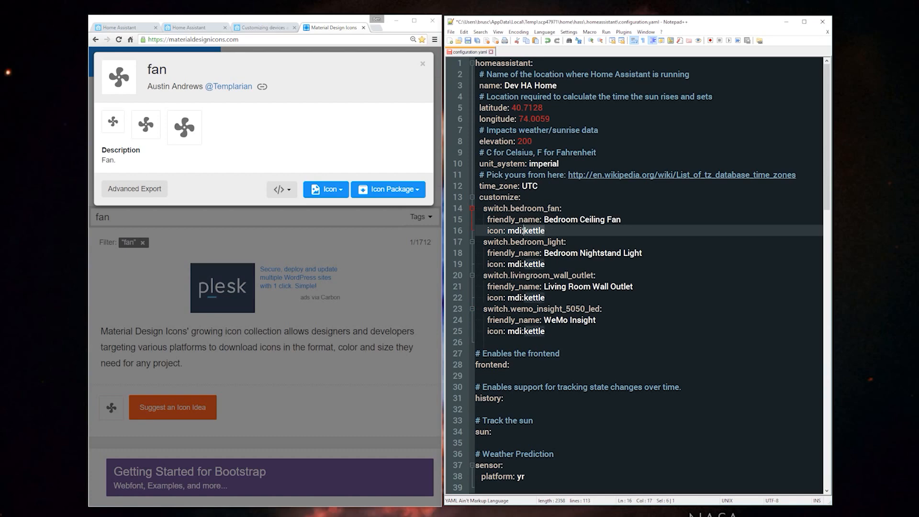
text(fan)
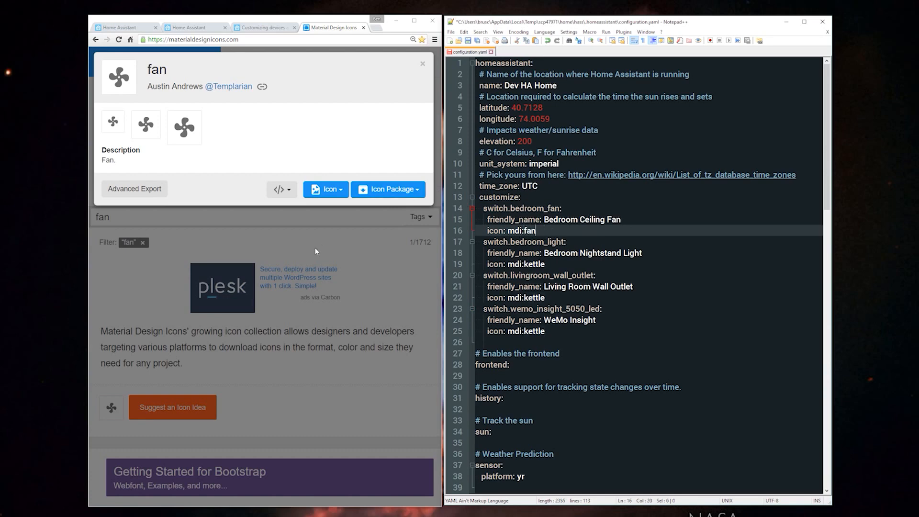
- Set the switch.bedroom_light icon to mdi:lightbulb and the switch.livingroom_wall_outlet icon to mdi:power-plug, searching the icon site for power
click(343, 317)
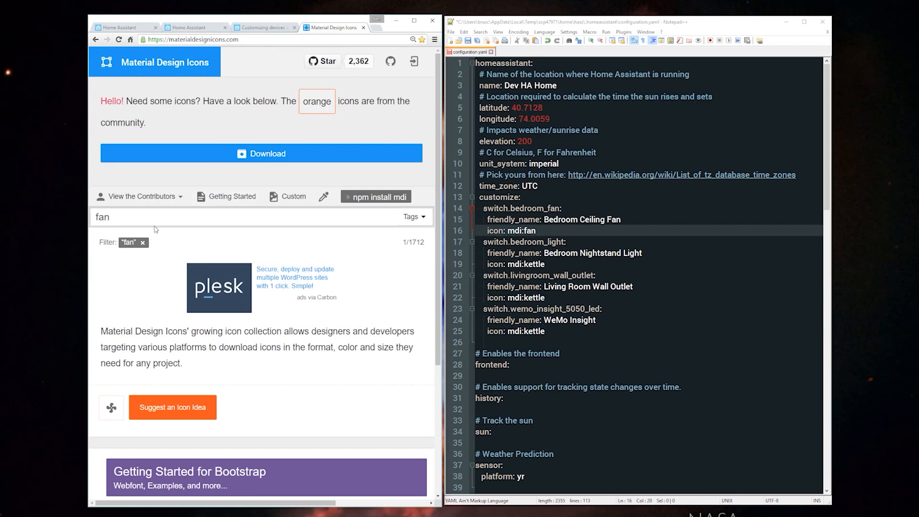
drag(146, 215, 80, 215)
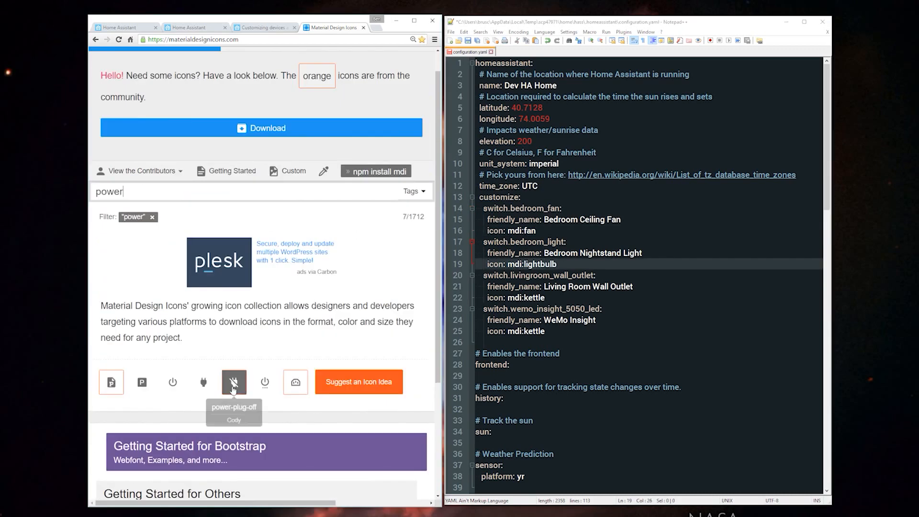
drag(147, 69, 200, 70)
text(power-plug)
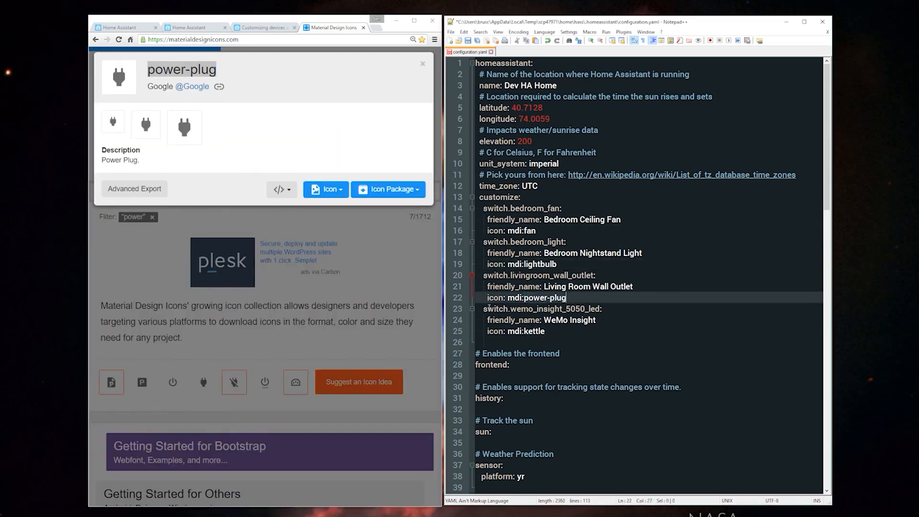
- Replace the icon line of switch.wemo_insight_5050_led with the entity_picture: /local/toaster.jpg line from the customizing devices documentation example
click(581, 339)
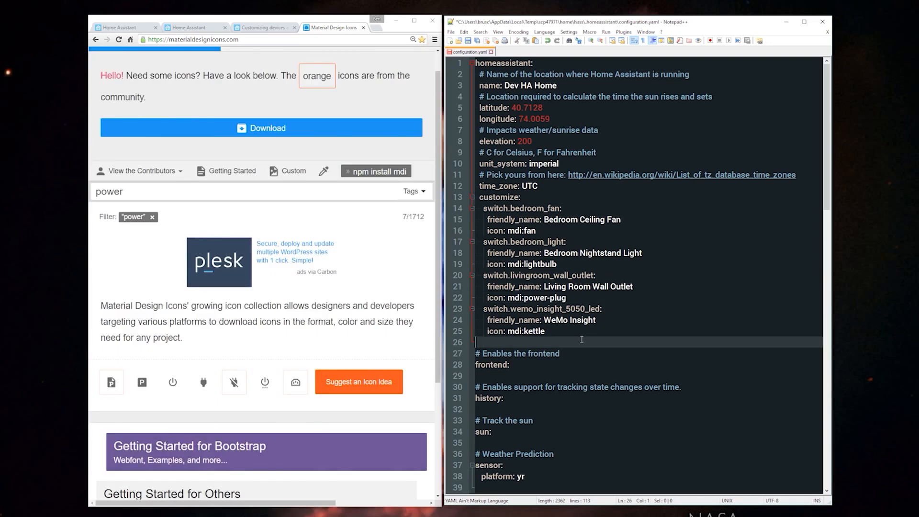
click(265, 29)
triple_click(242, 399)
key(ctrl+c)
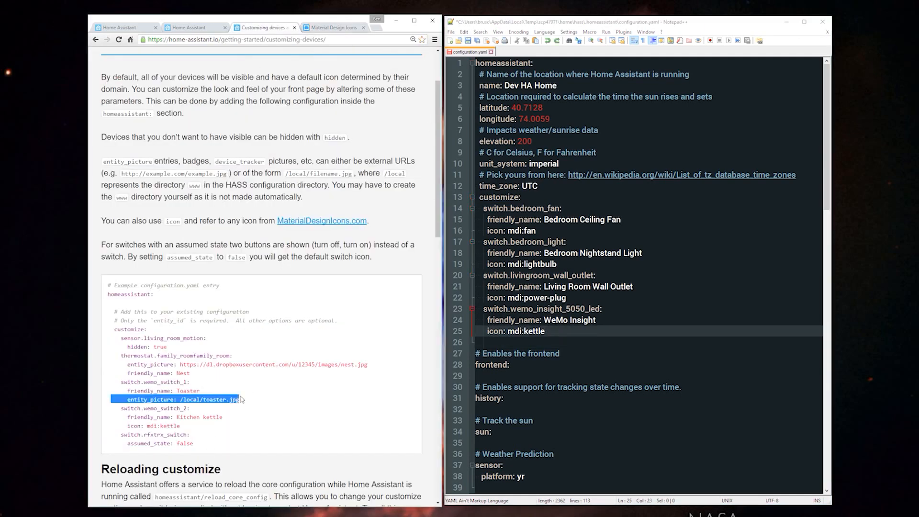
triple_click(569, 334)
key(ctrl+v)
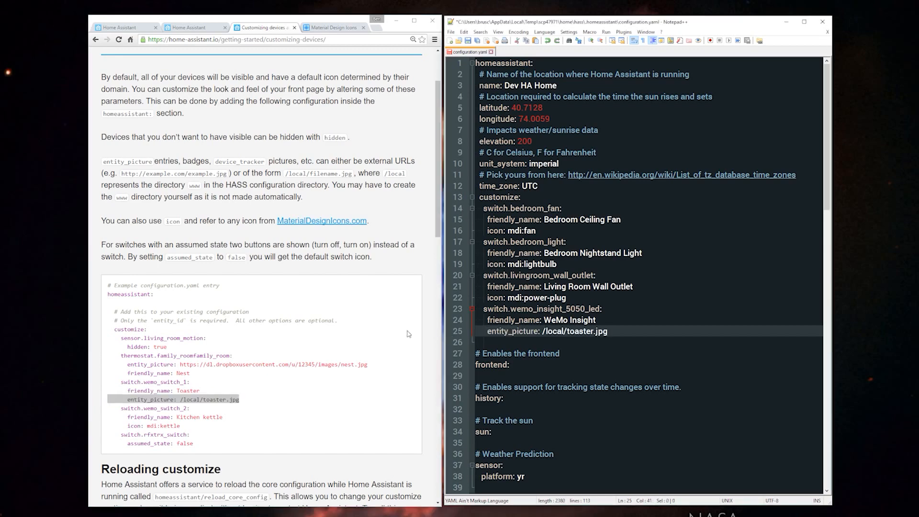
- Find the green WeMo logo in a Google image search for wemo logo .png and save it as wemo_logo.png
click(375, 30)
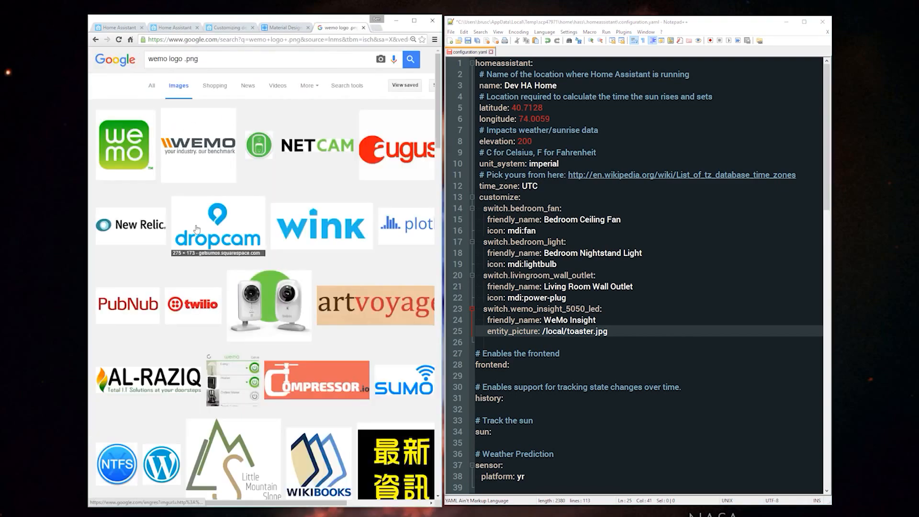
click(129, 142)
right_click(174, 330)
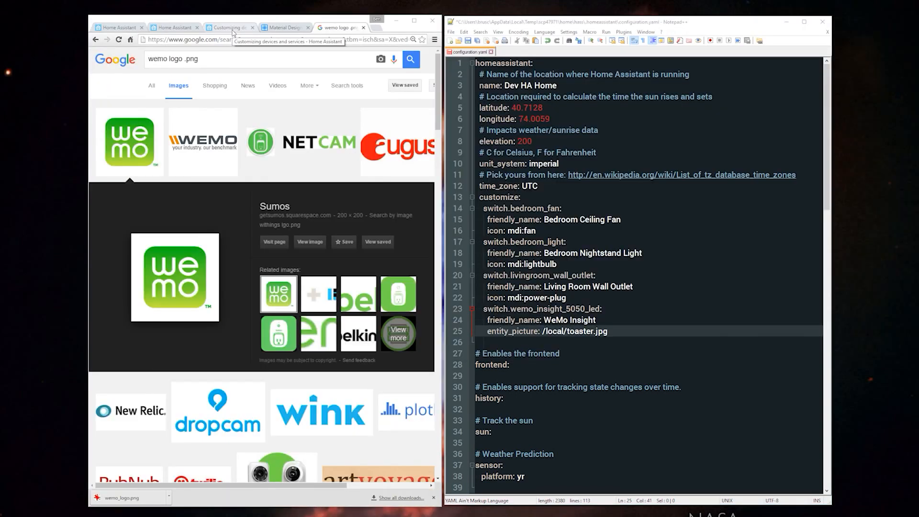
- Switch to WinSCP and create a folder named www inside /home/hass/.homeassistant
click(233, 30)
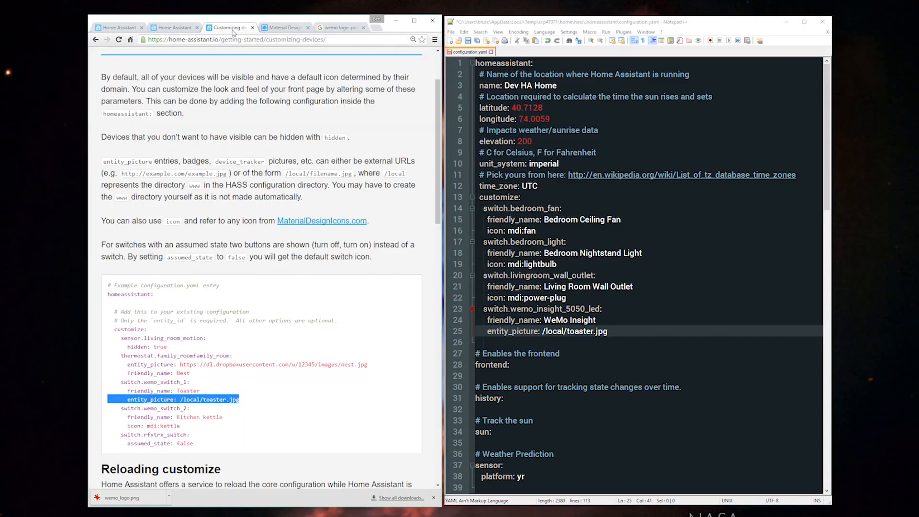
key(alt+Tab)
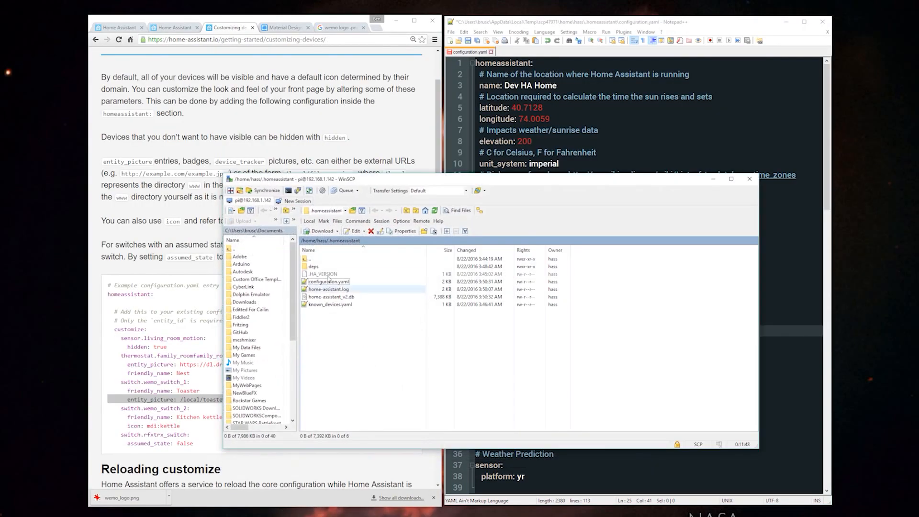
right_click(336, 318)
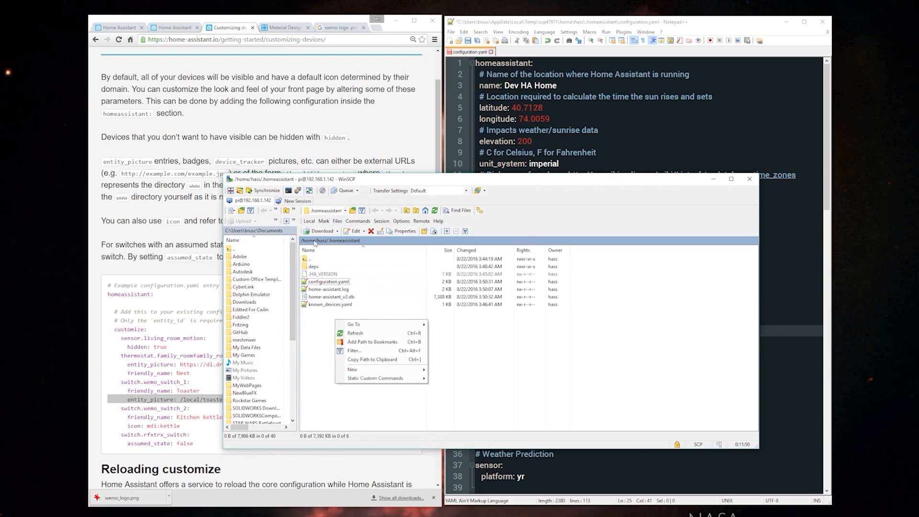
mouse_move(378, 370)
click(461, 379)
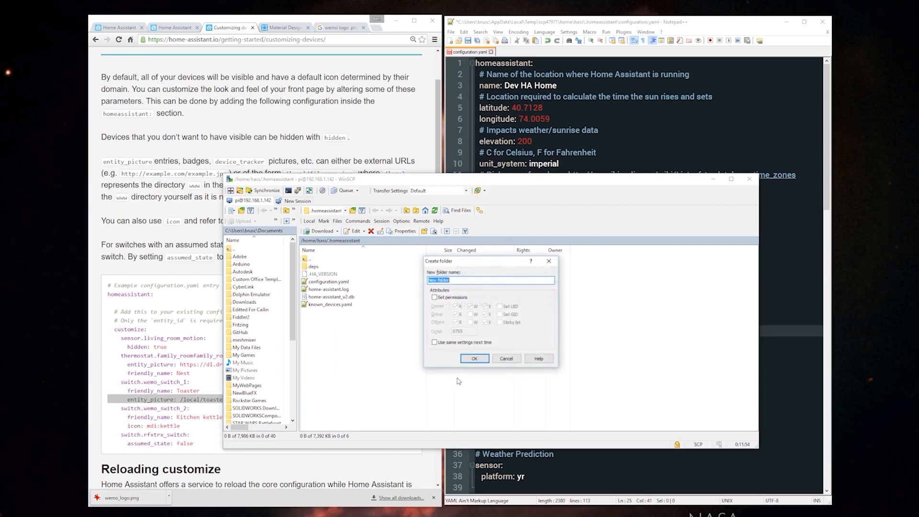
text(www)
key(Return)
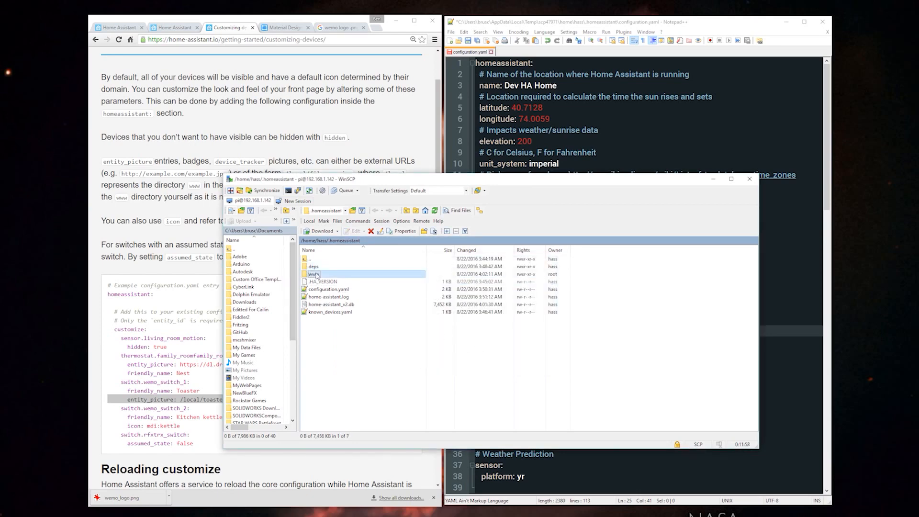
- Open the new www folder and add the downloaded wemo_logo.png file to it
double_click(314, 274)
right_click(321, 279)
click(331, 264)
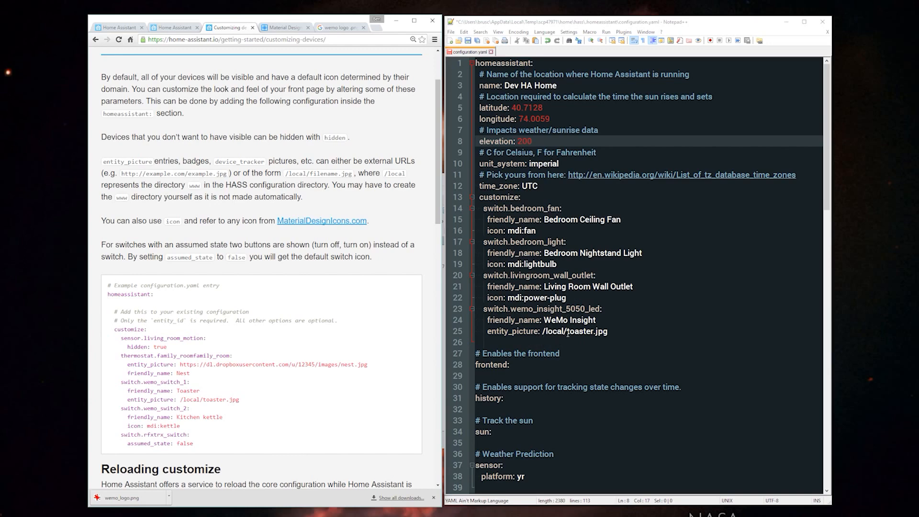
- Set the WeMo Insight's entity_picture to /local/wemo_logo.png and save configuration.yaml
drag(567, 334, 608, 331)
text(wemo_logo.png)
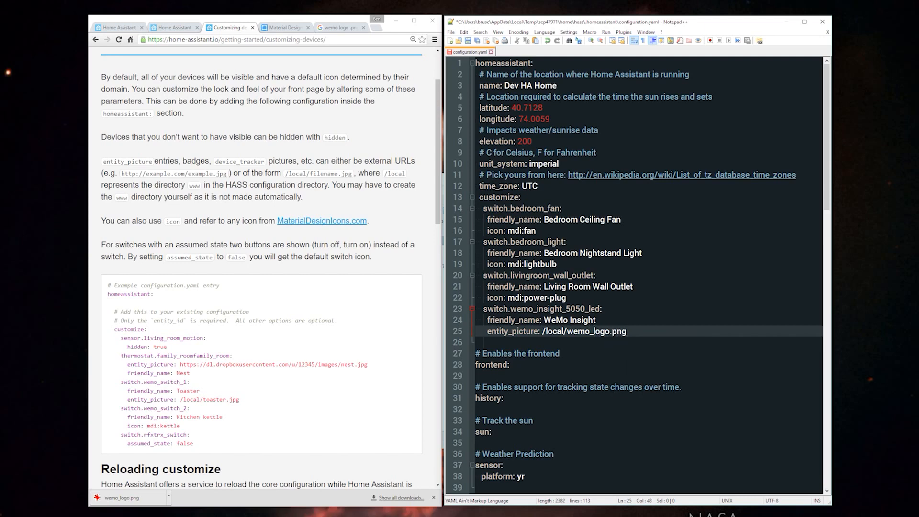
key(alt+Tab)
key(super+Down)
click(765, 405)
click(682, 311)
key(ctrl+s)
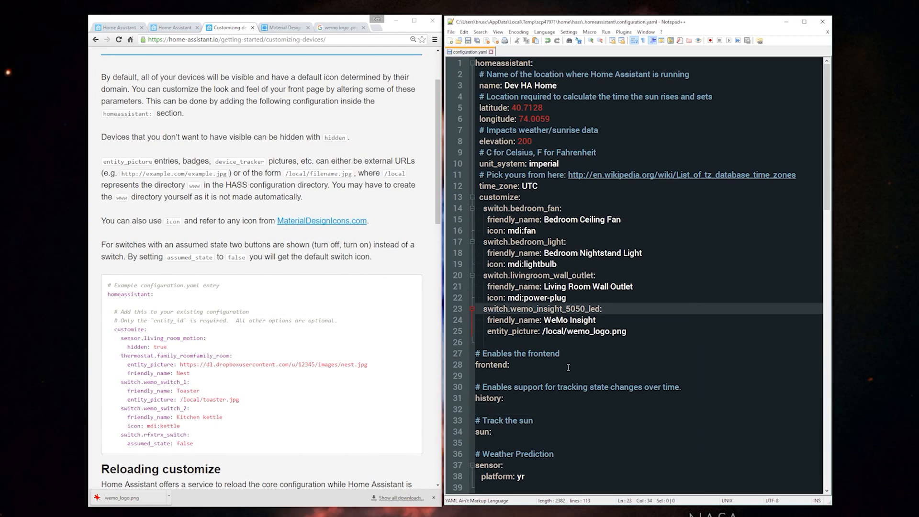
click(568, 367)
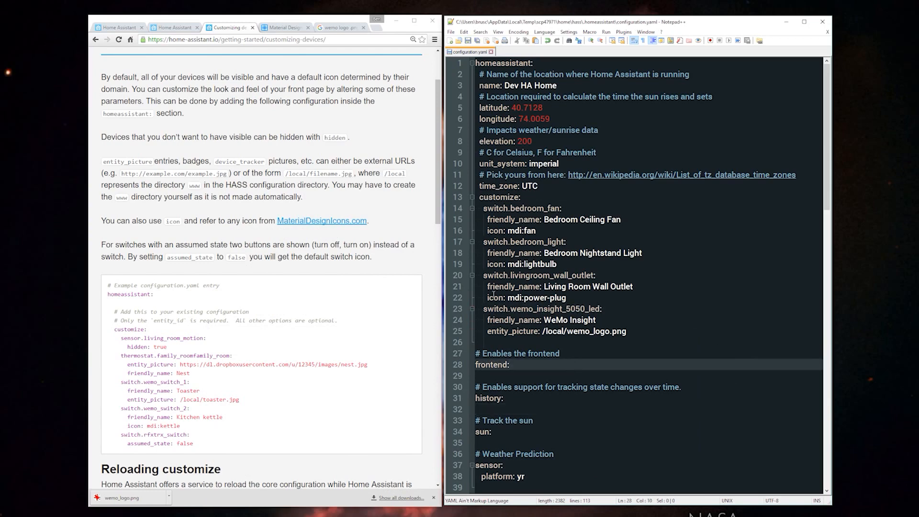
- Restart Home Assistant by calling the homeassistant/restart service and return to the States overview
click(188, 27)
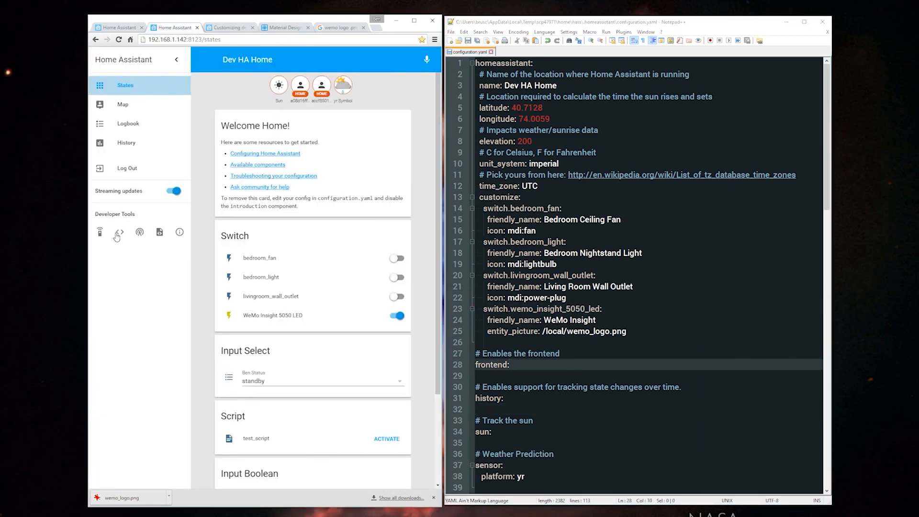
click(117, 233)
click(100, 232)
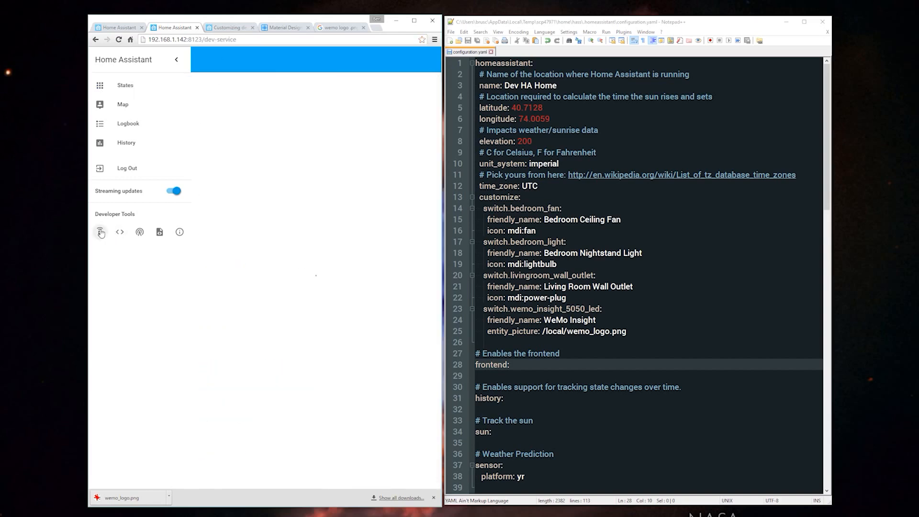
click(375, 134)
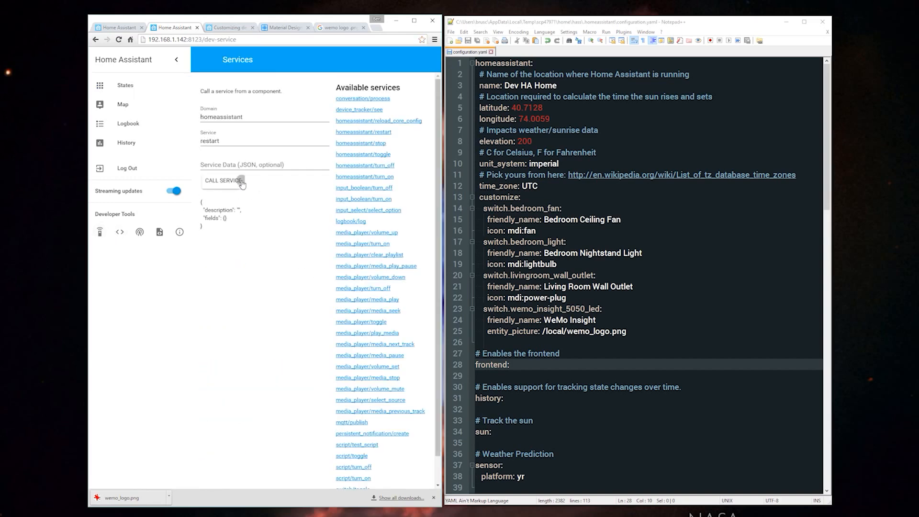
click(223, 180)
click(157, 84)
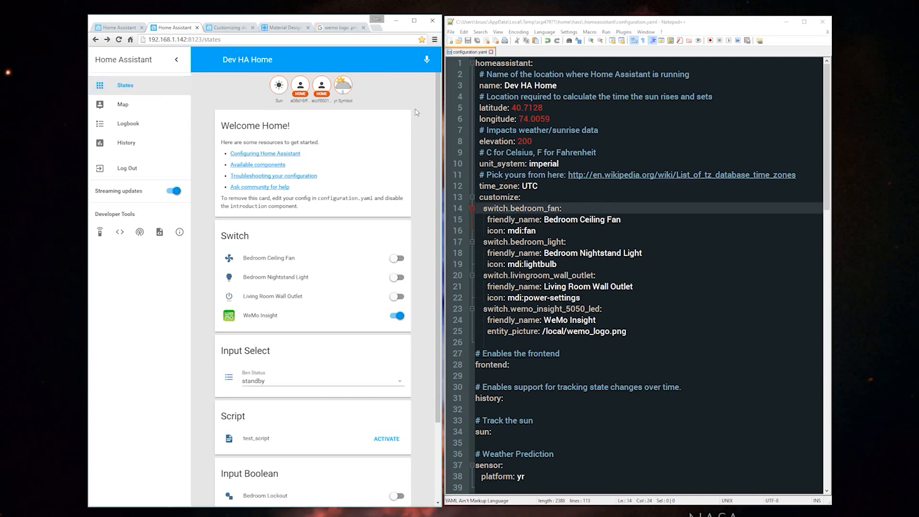
- Examine the details of both device tracker badges and the device_tracker hosts setting in configuration.yaml
click(296, 92)
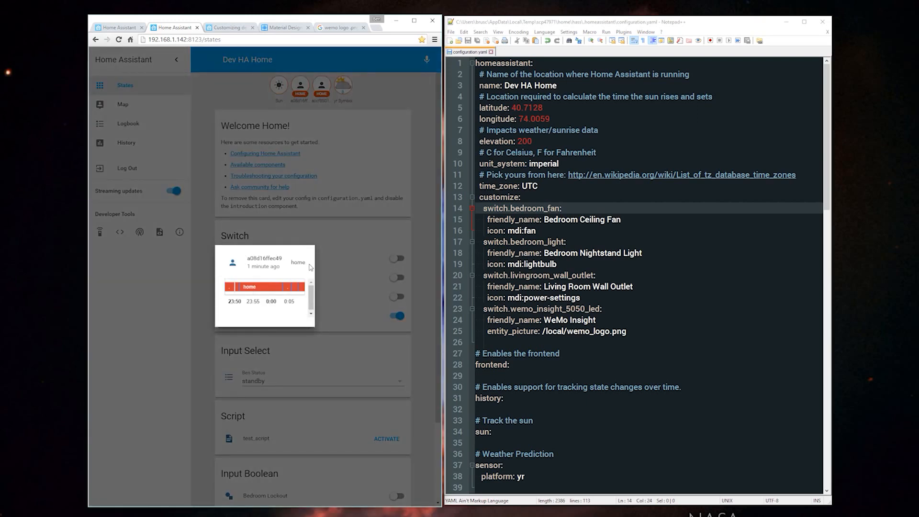
click(331, 84)
click(324, 88)
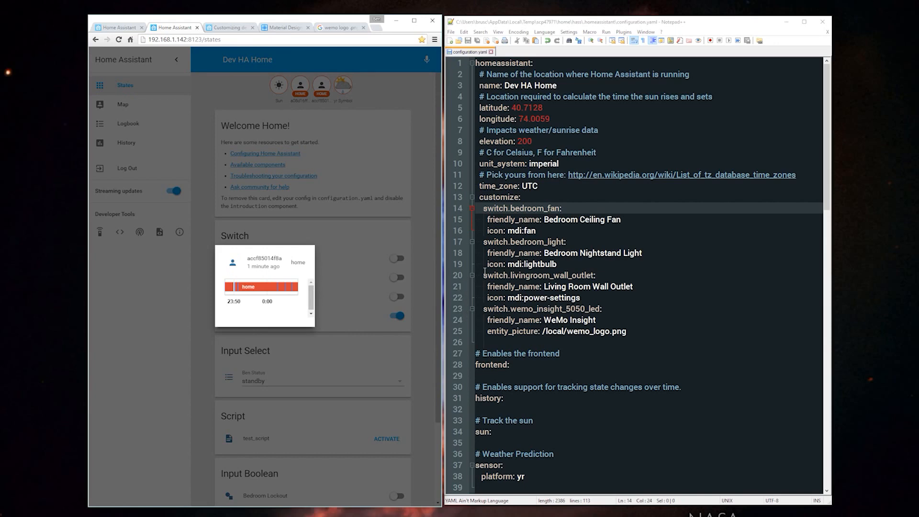
scroll(484, 271, down, 16)
click(520, 230)
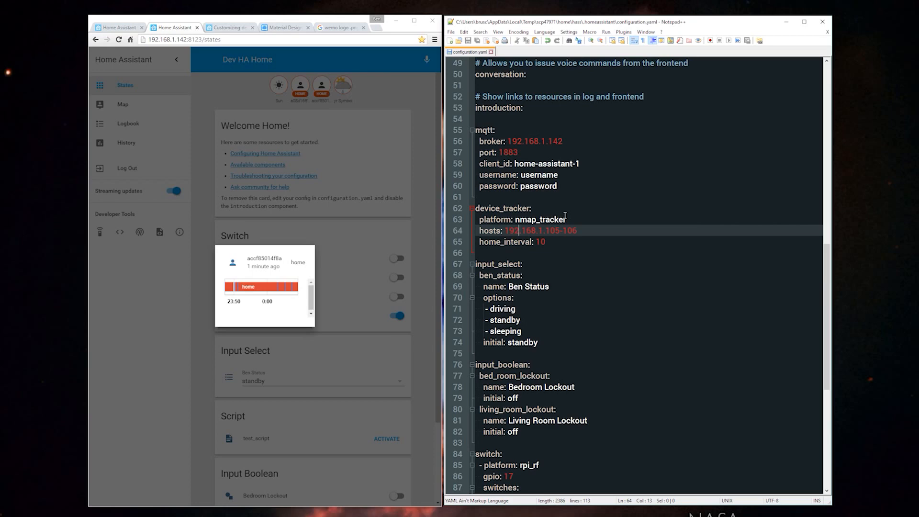
click(378, 174)
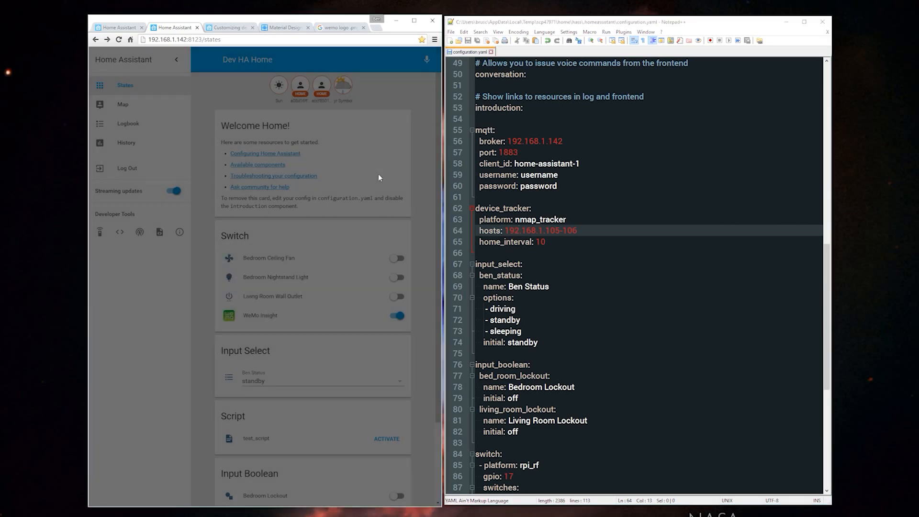
- Reopen the first device tracker's details, highlight its name, and look for its entity in the current entities list
click(302, 92)
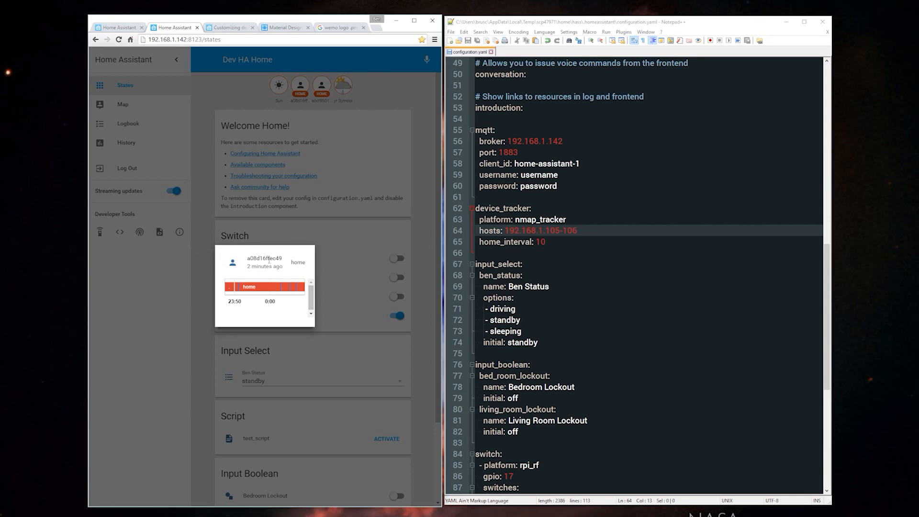
drag(247, 258, 285, 258)
click(144, 261)
click(99, 231)
click(120, 232)
scroll(225, 191, down, 1)
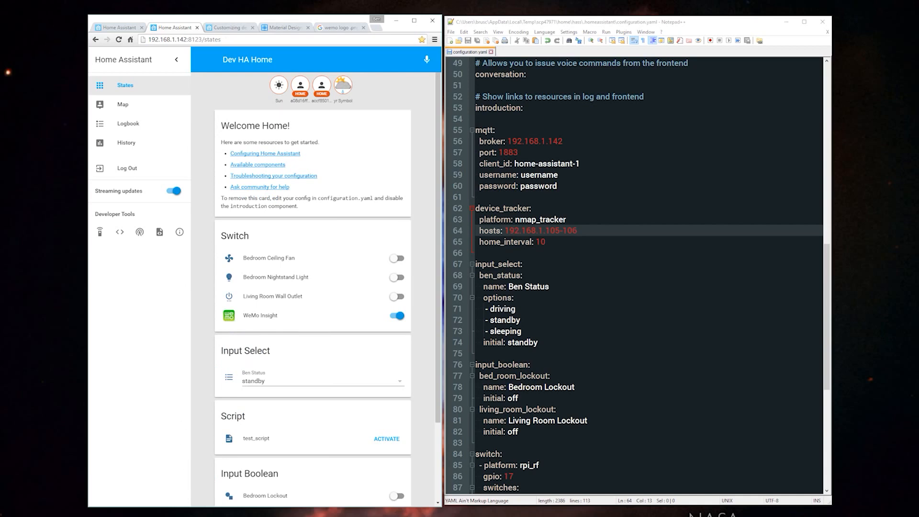
- Switch to WinSCP and open known_devices.yaml from the Pi's .homeassistant folder in the editor
key(alt+Tab)
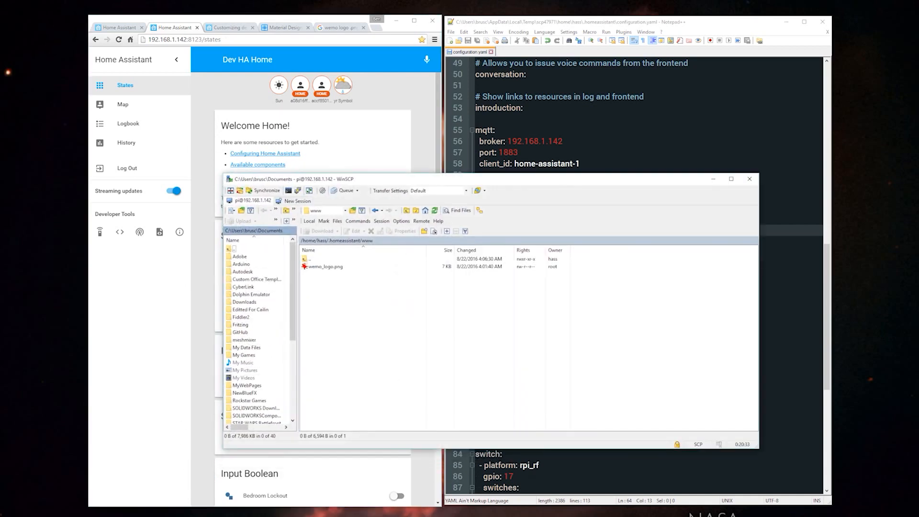
double_click(348, 258)
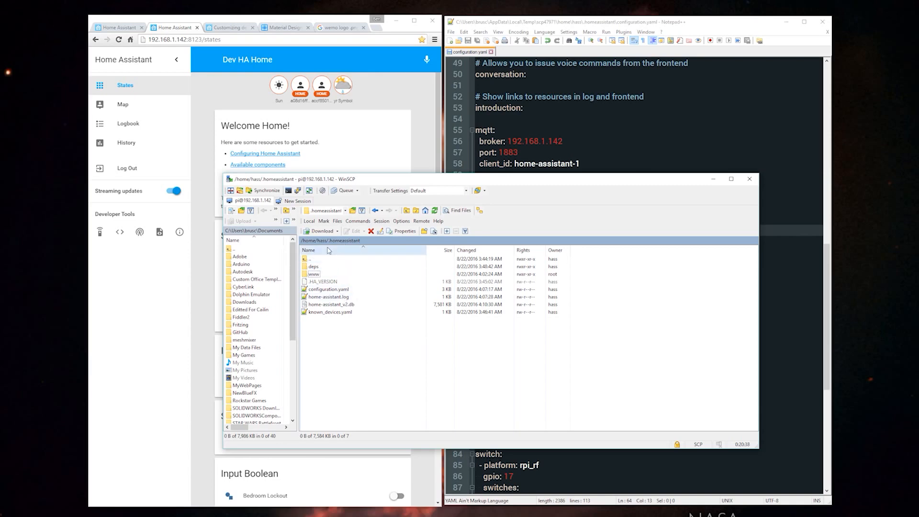
double_click(346, 314)
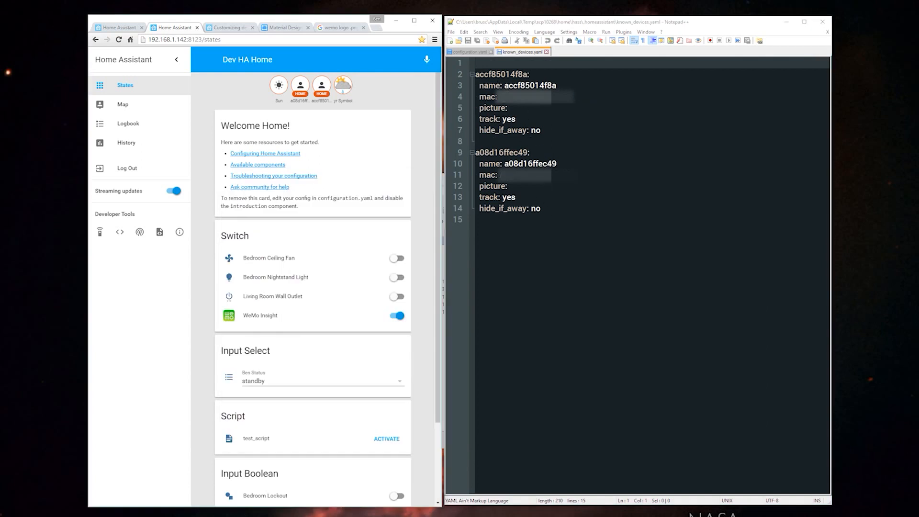
- Rename both device IDs in known_devices.yaml to the owner's lowercase first name followed by _6p, and save the file
click(528, 163)
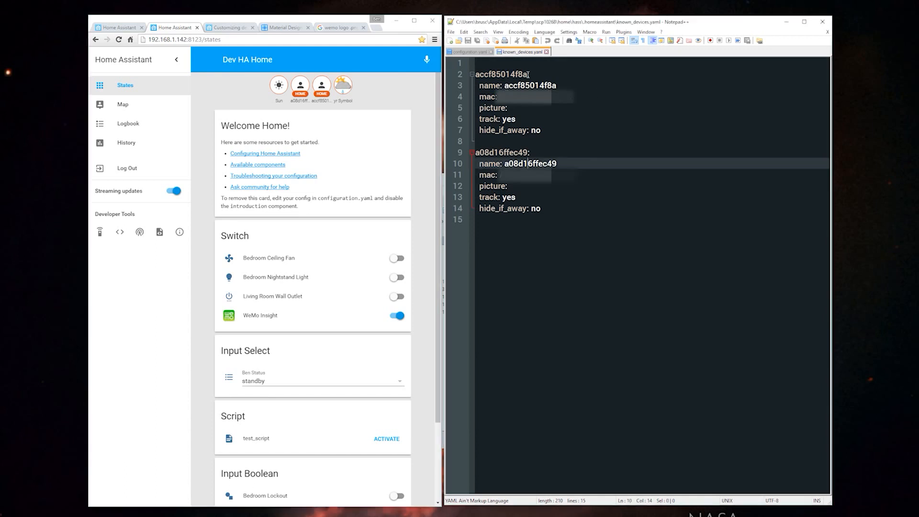
drag(528, 74, 435, 77)
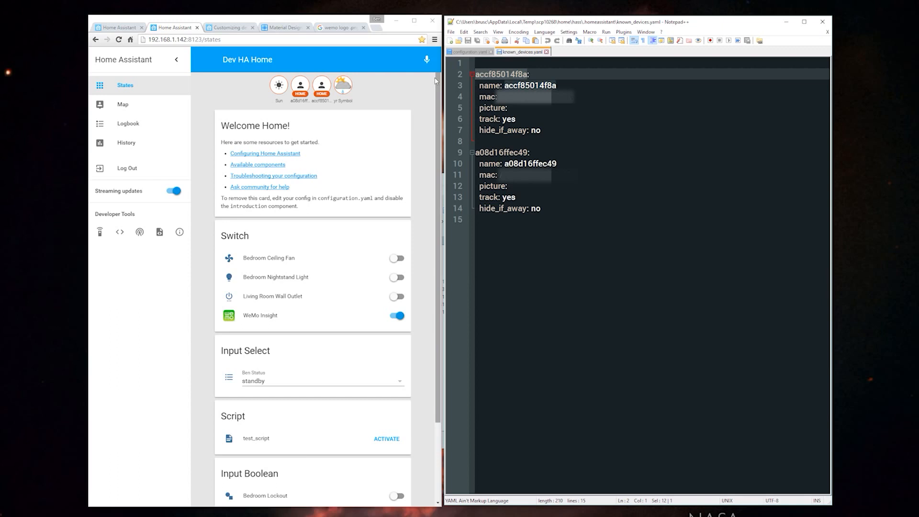
text(ben)
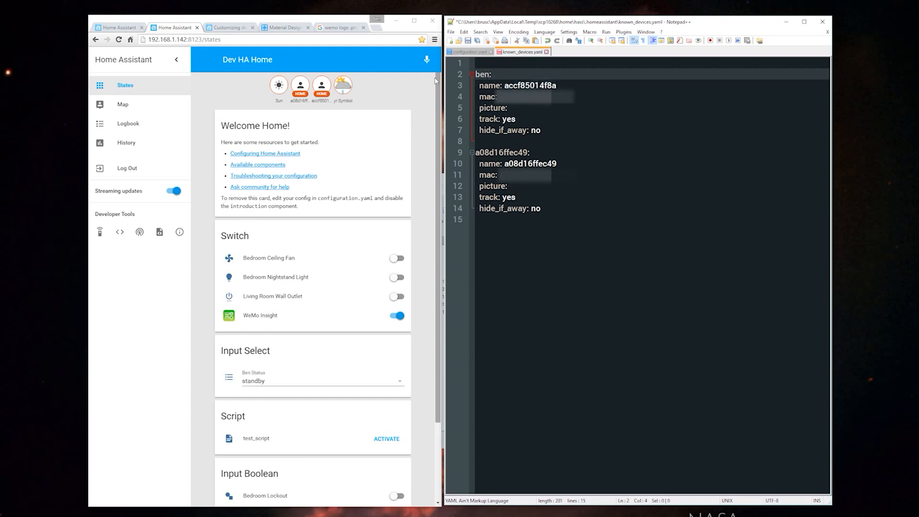
text(_6p)
double_click(512, 152)
text(cailin_)
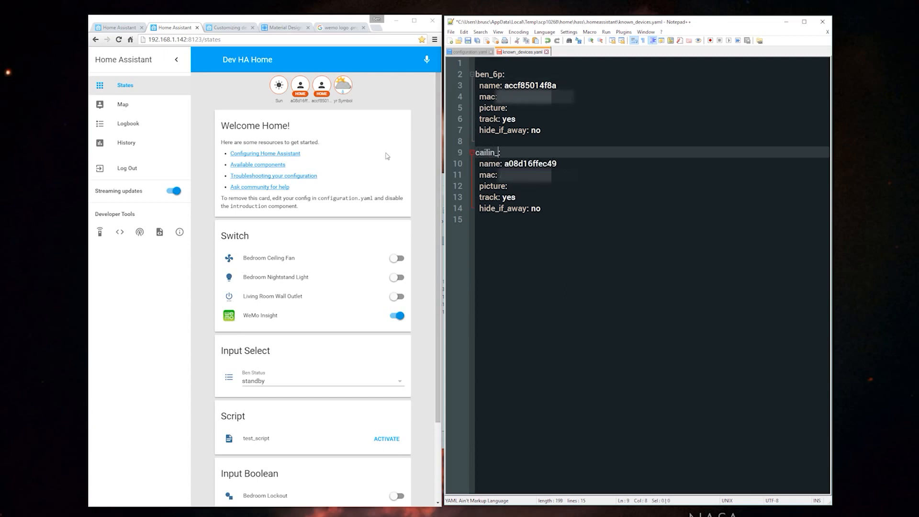
text(6p)
key(ctrl+s)
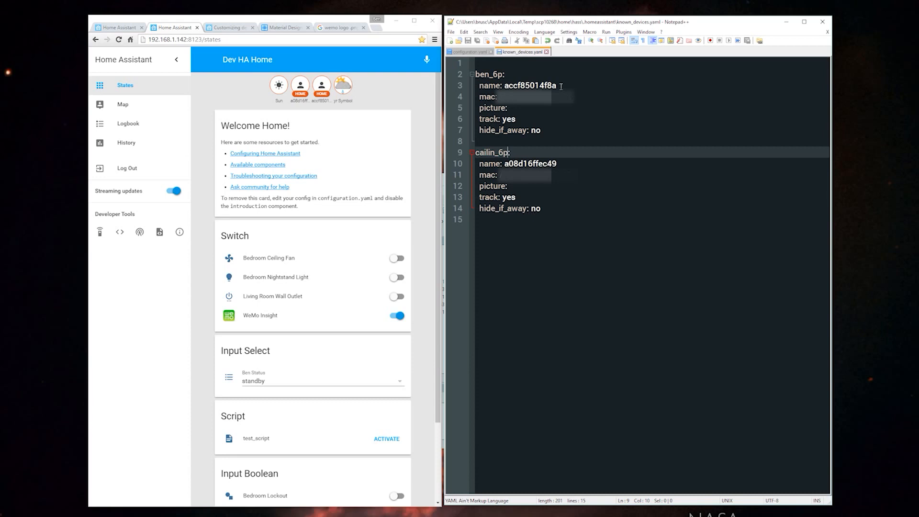
- Set the name value of each of the two known devices to its owner's first name
drag(560, 88, 504, 88)
text(B)
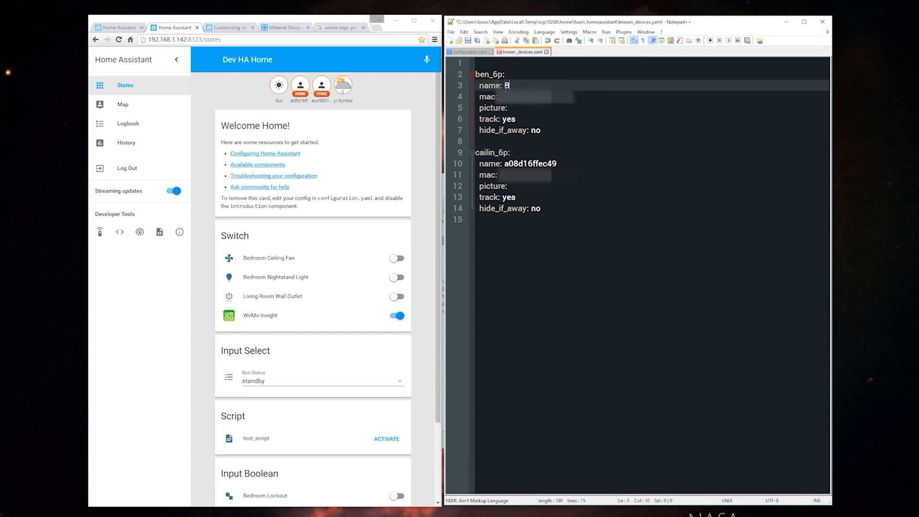
text(en)
drag(566, 163, 505, 163)
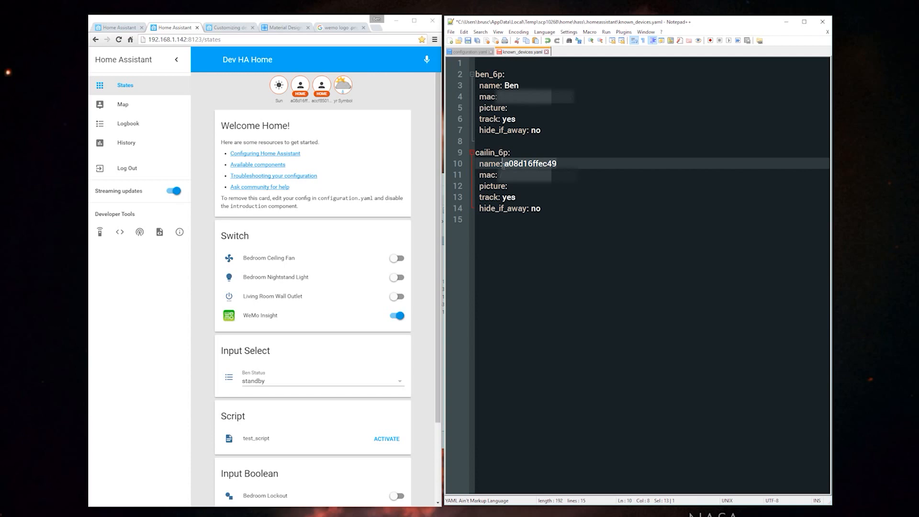
text(Cailin)
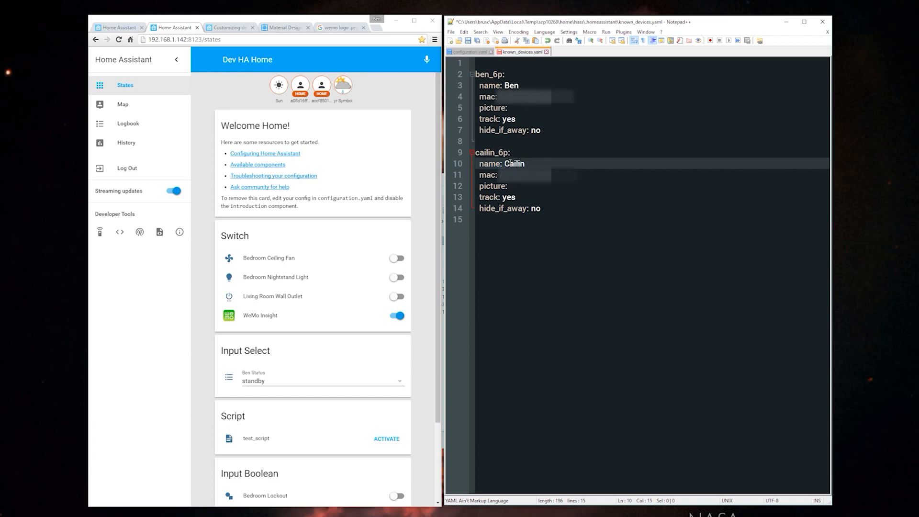
- Set the devices' picture values to /local/ paths of the first owner's _starwars.jpg and the second owner's _pizza.jpg, and save the file
click(539, 110)
text(/local/ben_starwars.jpg)
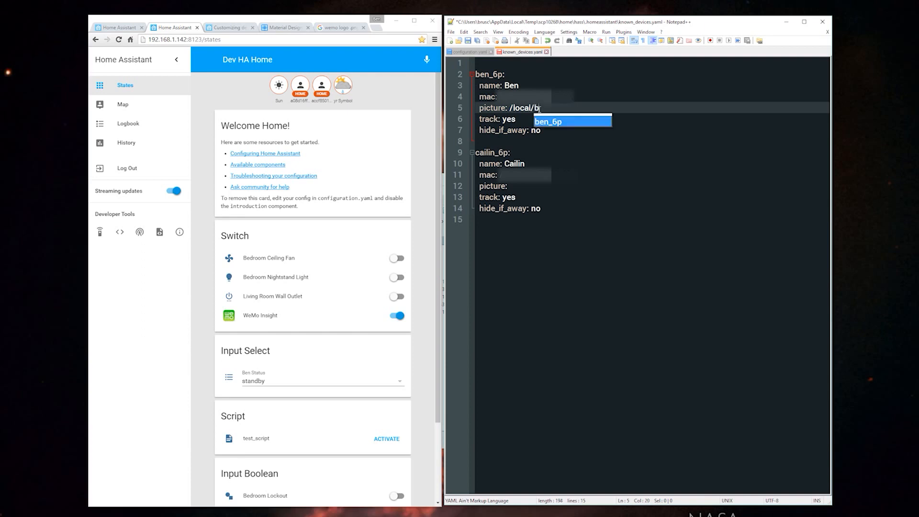
click(570, 186)
text(/local/cailin_pizza.jpg)
key(ctrl+s)
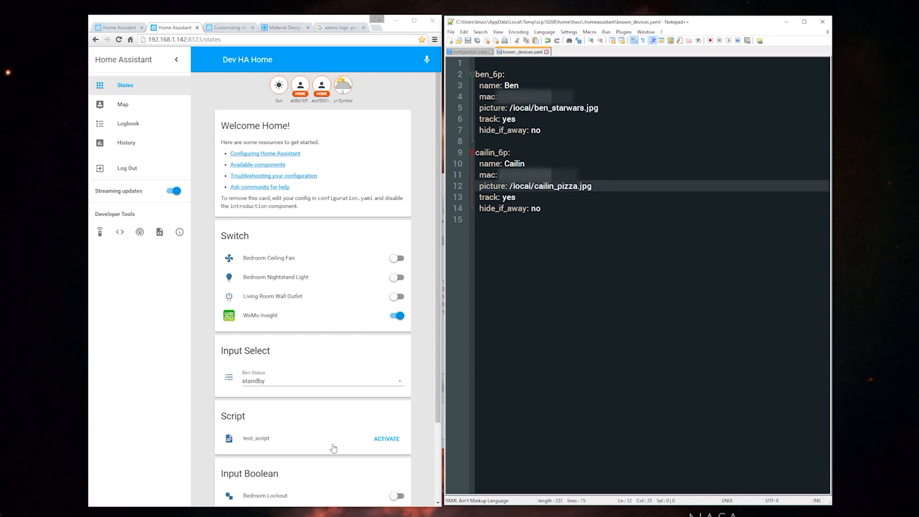
- Remove the introduction: component and the blank lines after it from configuration.yaml, and save the file
click(470, 52)
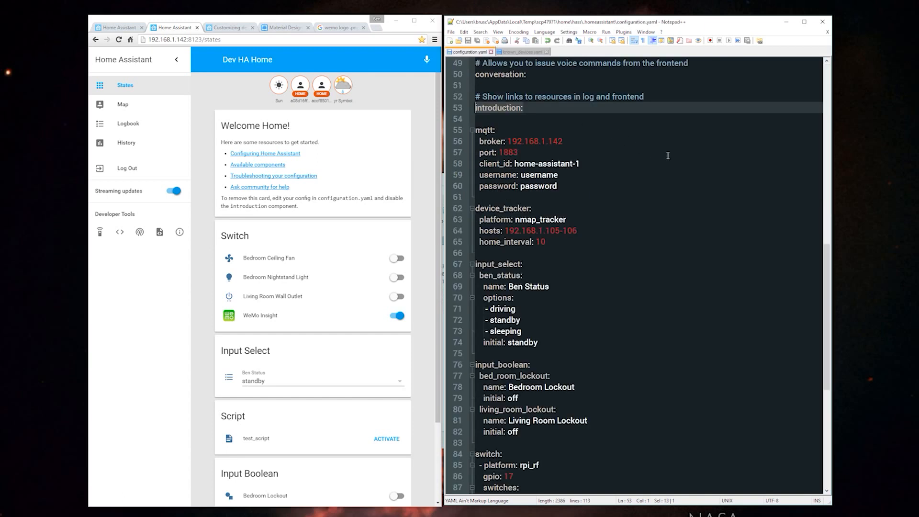
key(Delete)
key(Delete)
key(Delete)
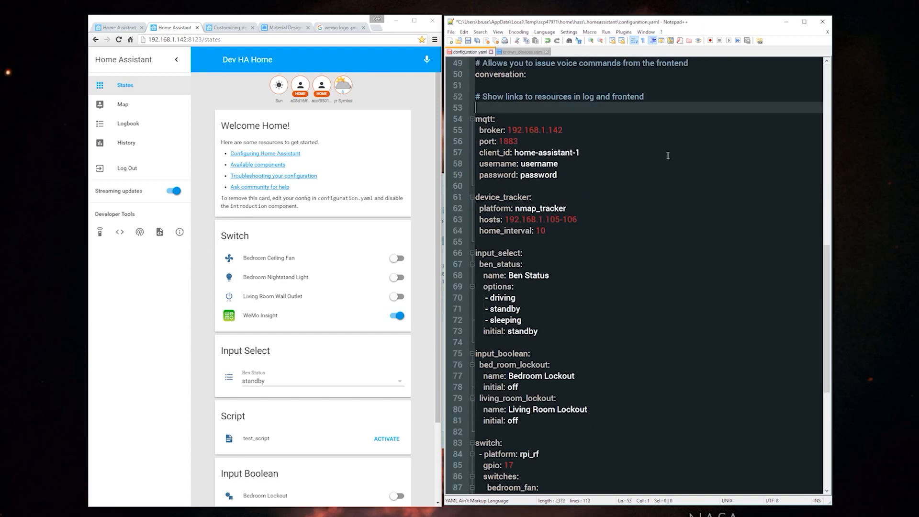
key(ctrl+s)
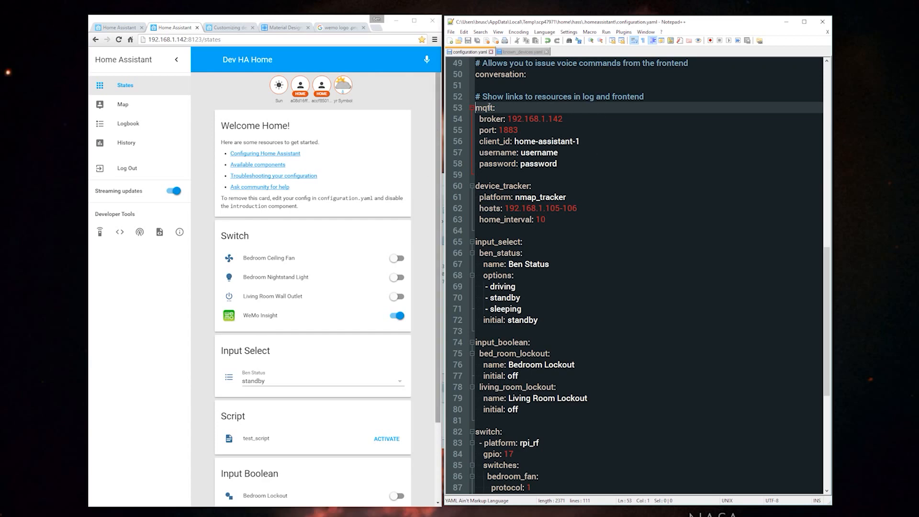
- Restart Home Assistant through the service call and reload the States overview
click(101, 233)
click(222, 181)
click(366, 40)
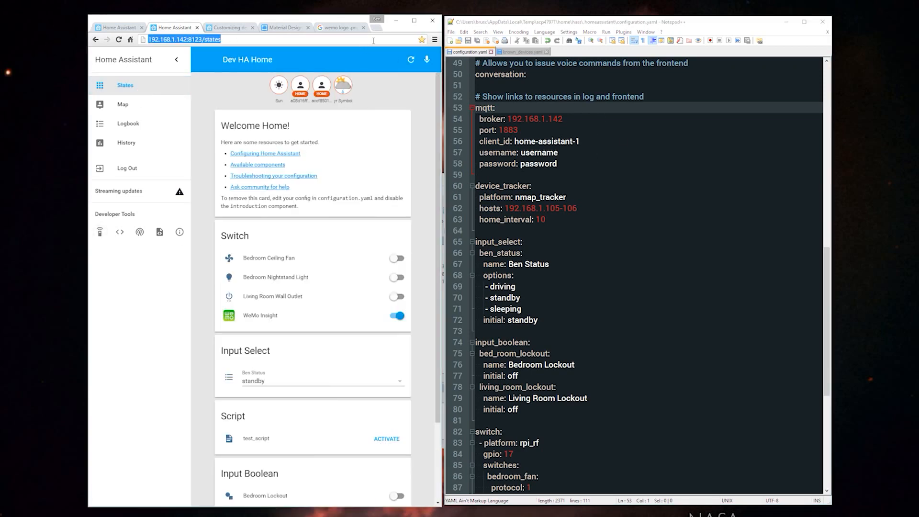
key(Return)
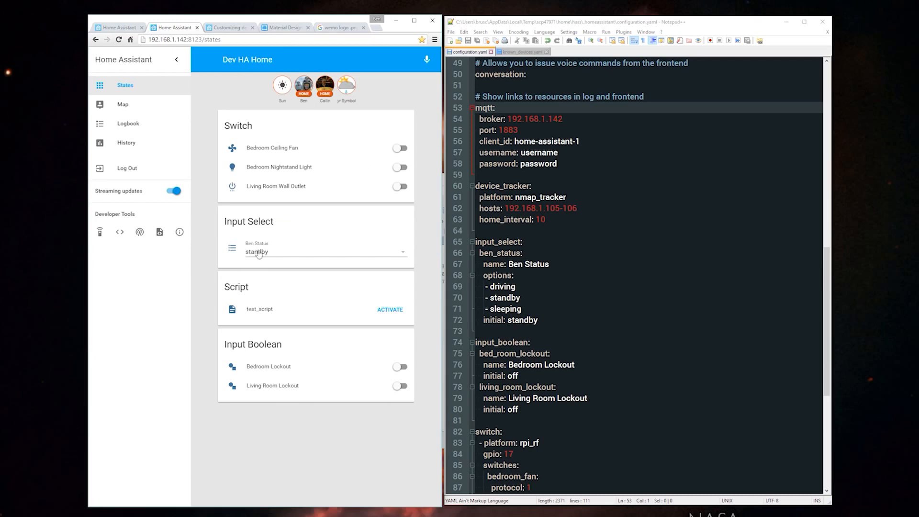
- Examine the two renamed device tracker badges and their entries in the current entities list, and return to the States overview
click(303, 90)
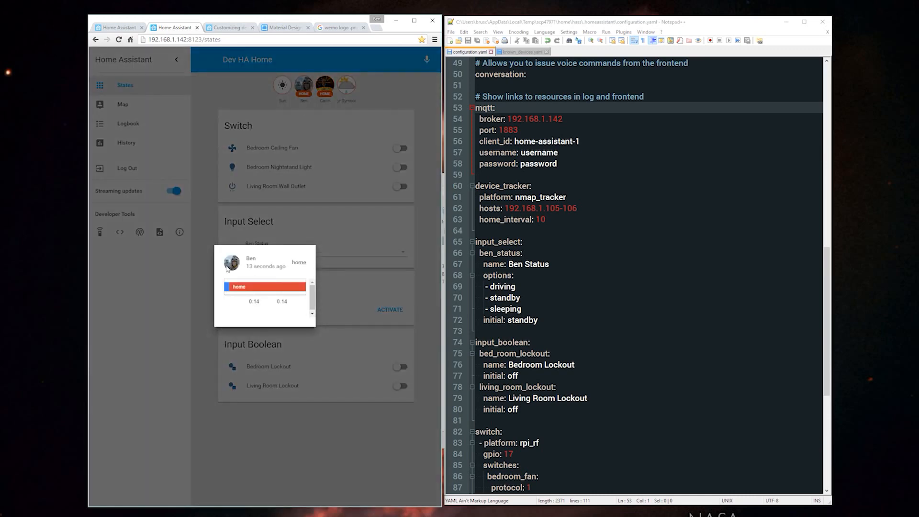
click(333, 96)
click(329, 92)
click(116, 229)
click(118, 232)
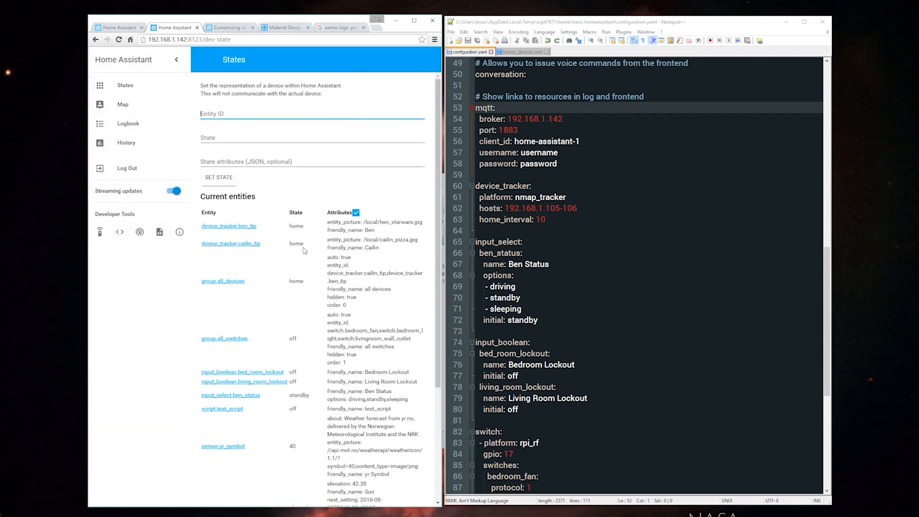
click(136, 83)
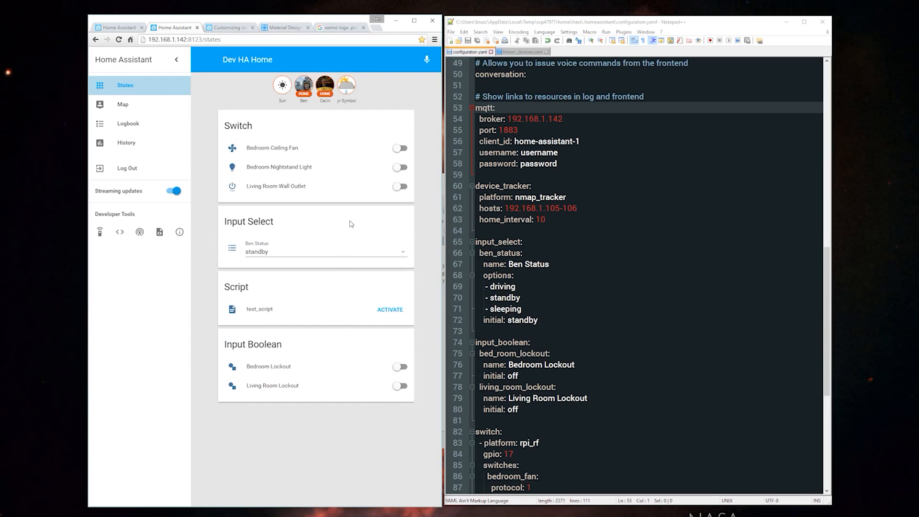
- Close the WeMo logo search page and open the Group component page from the Organization category of the Home Assistant documentation
click(363, 28)
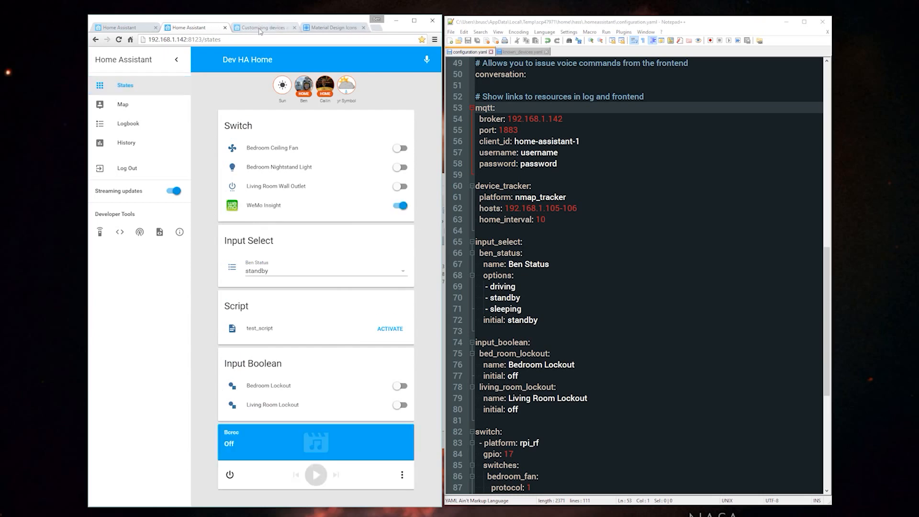
click(258, 30)
scroll(268, 139, up, 2)
click(418, 65)
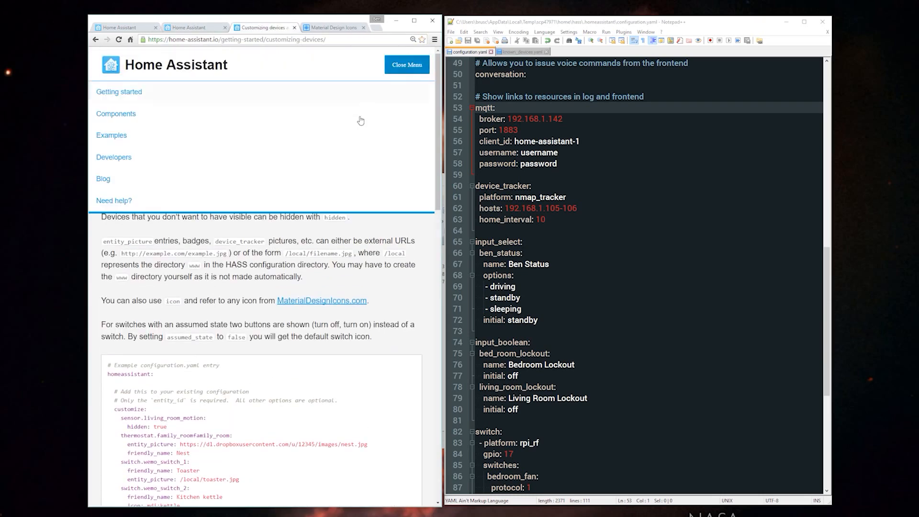
click(115, 117)
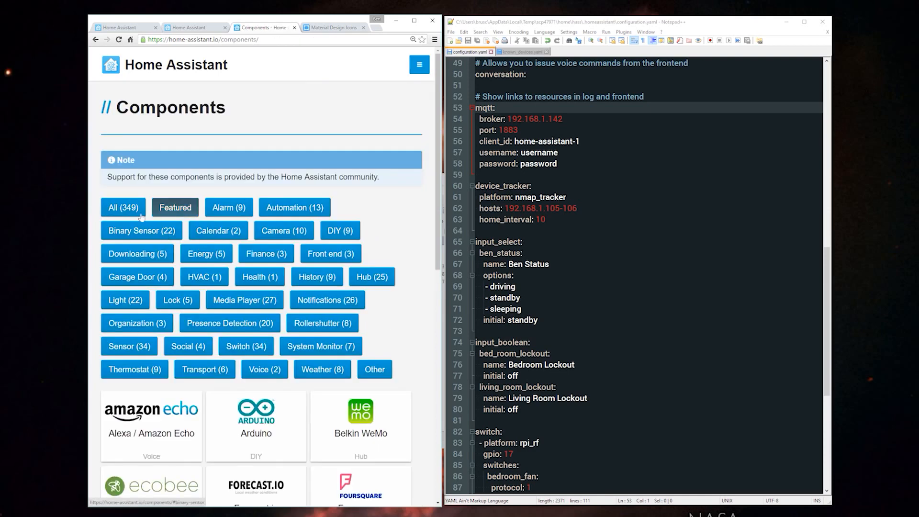
click(154, 330)
scroll(268, 345, down, 2)
click(141, 385)
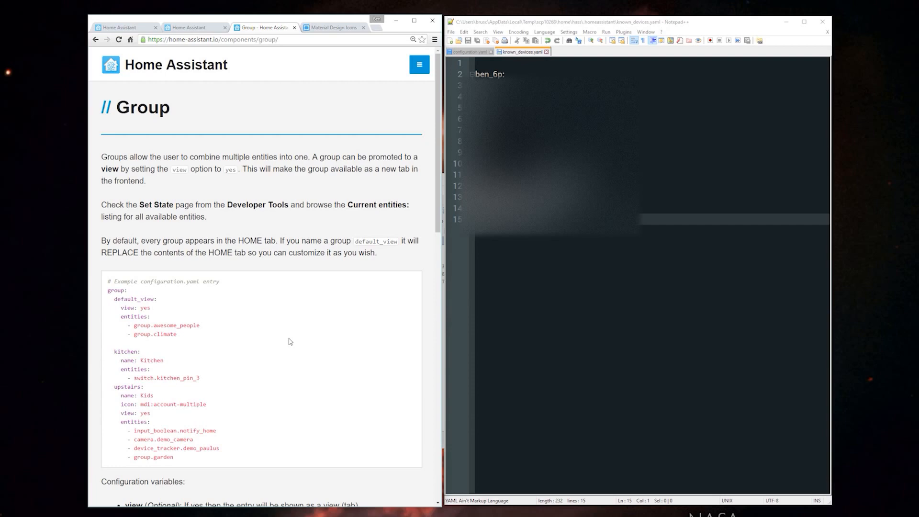
- Append a group: section to configuration.yaml with groups bedroom (Bedroom) and living_room (Living Room), each listing switch.kitchen_pin_3 as its entity
key(ctrl+shift+Tab)
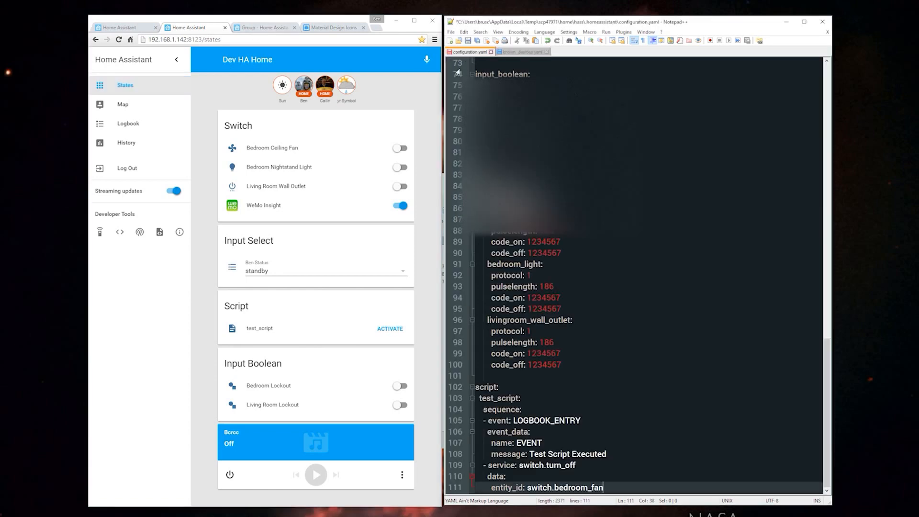
click(574, 341)
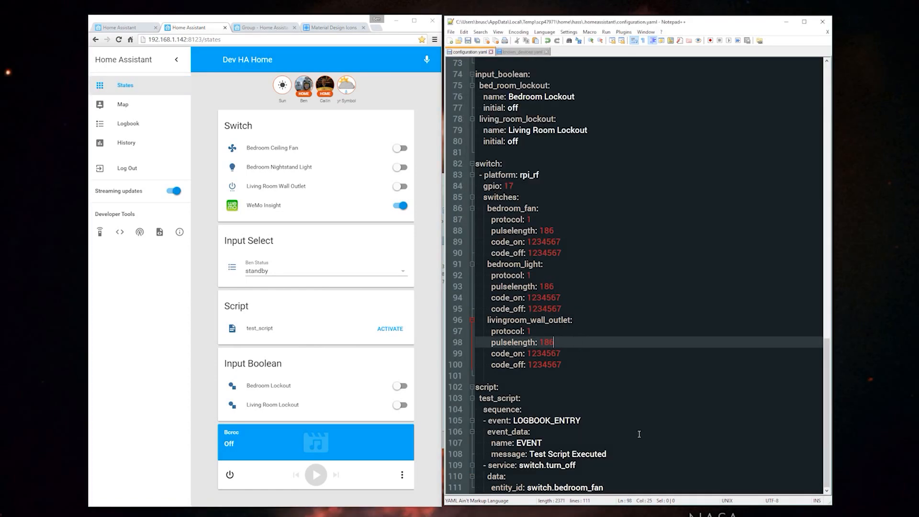
click(610, 489)
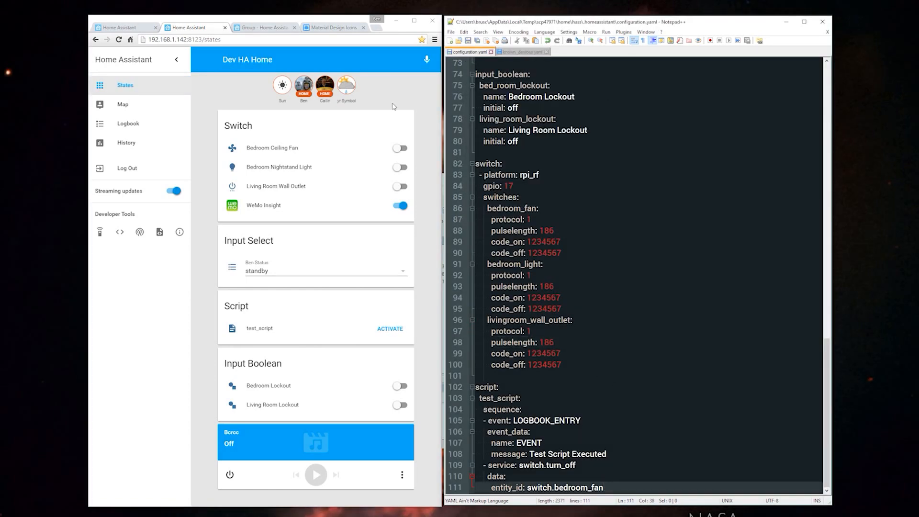
key(Return)
key(Return)
key(Tab)
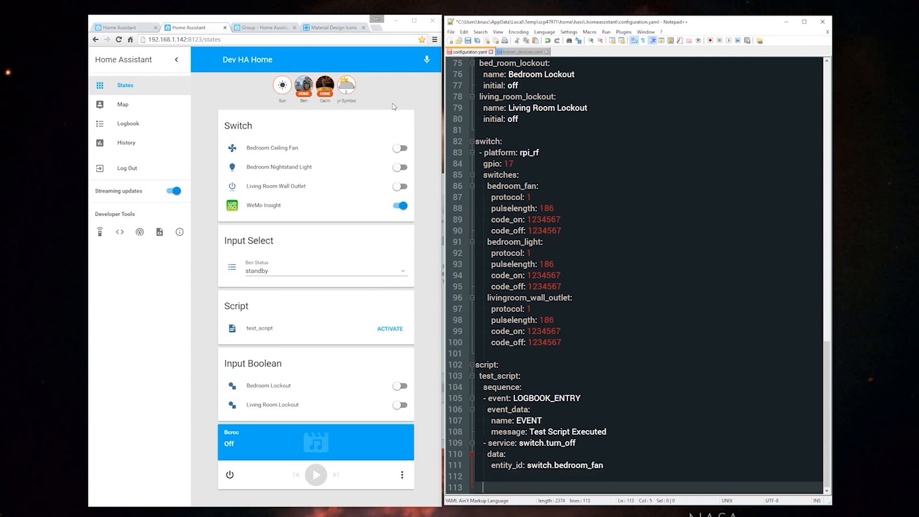
text(group:   bedroom:     name: Bedroom     entities:       - switch.kitchen_pin_3   living_room:     name: Living Room     entities:       - switch.kitchen_pin_3)
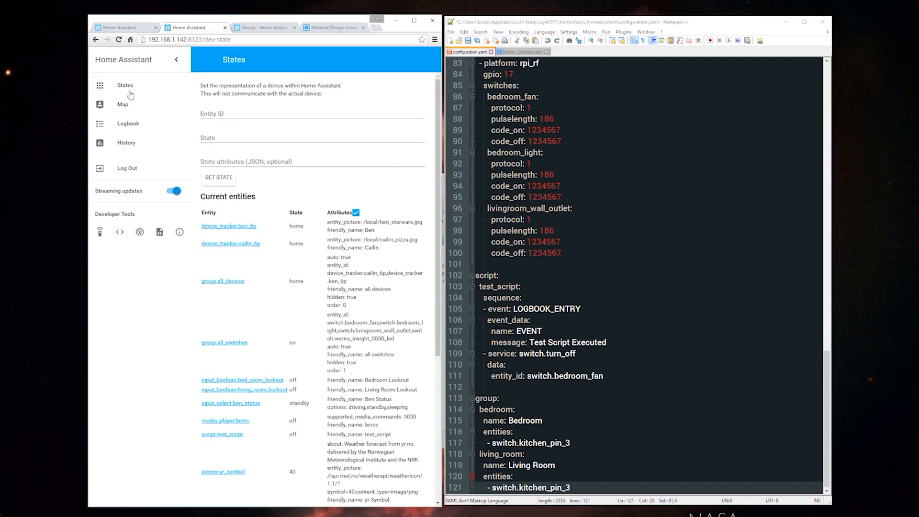
- Look up the entity IDs and replace the bedroom group's entities with switch.bedroom_fan and switch.bedroom_light
click(127, 90)
click(119, 232)
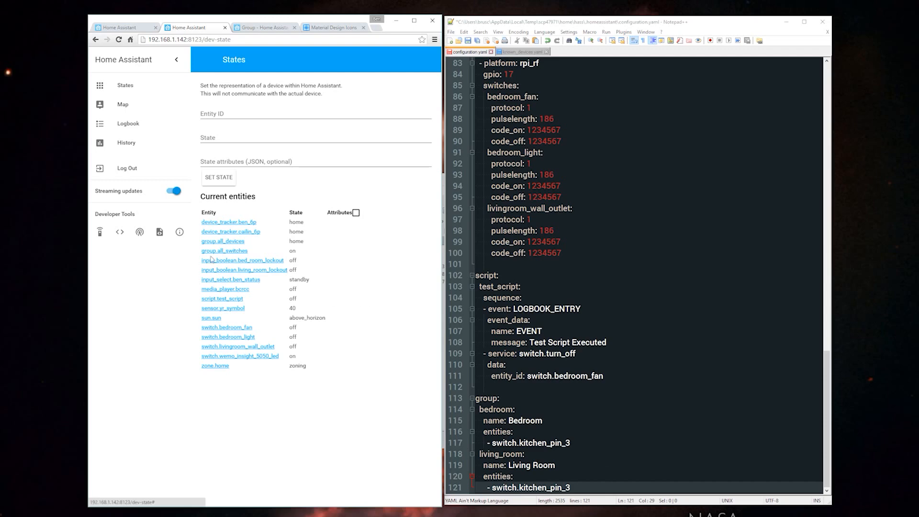
click(588, 441)
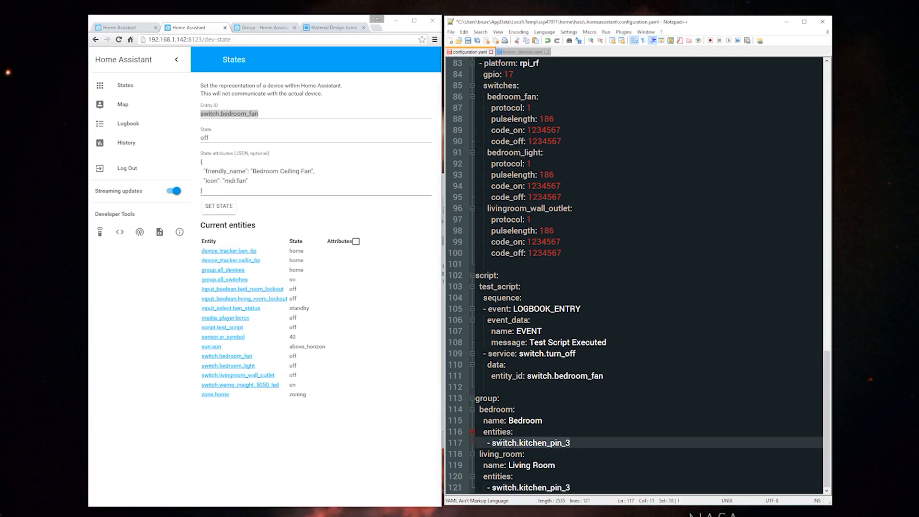
text(switch.bedroom_fan)
text(- switch.bedroom_light)
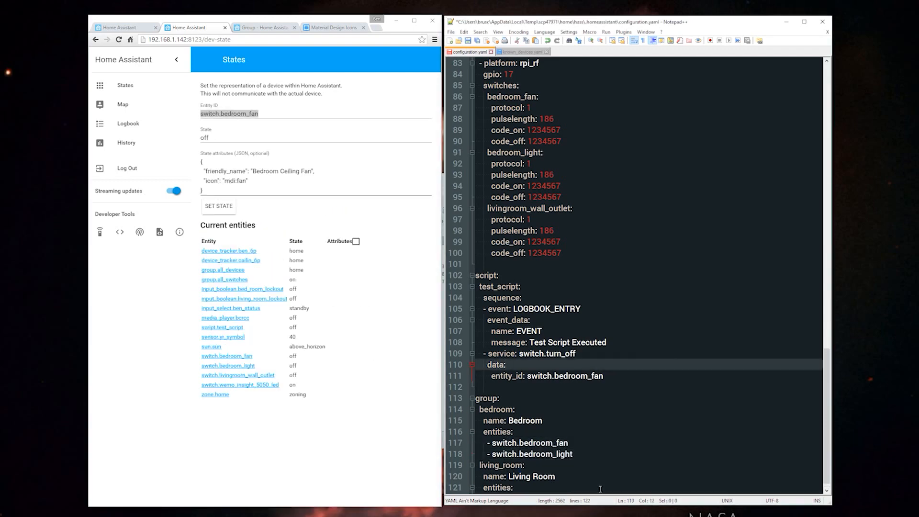
- Replace the living_room group's entities with switch.livingroom_wall_outlet and switch.wemo_insight_5050_led, and save configuration.yaml
click(237, 375)
text(switch.livingroom_wall_outlet)
click(240, 385)
triple_click(244, 113)
text(switch.wemo_insight_5050_led)
key(ctrl+s)
- Add input_boolean.bed_room_lockout as a third entity in the bedroom group
click(605, 412)
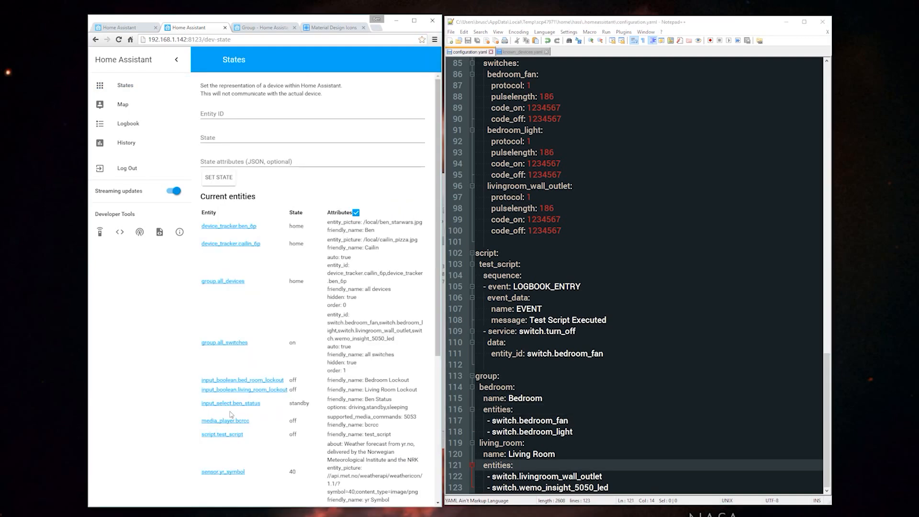
click(582, 429)
key(Return)
text(-)
text(input_boolean.bed_room_lockout)
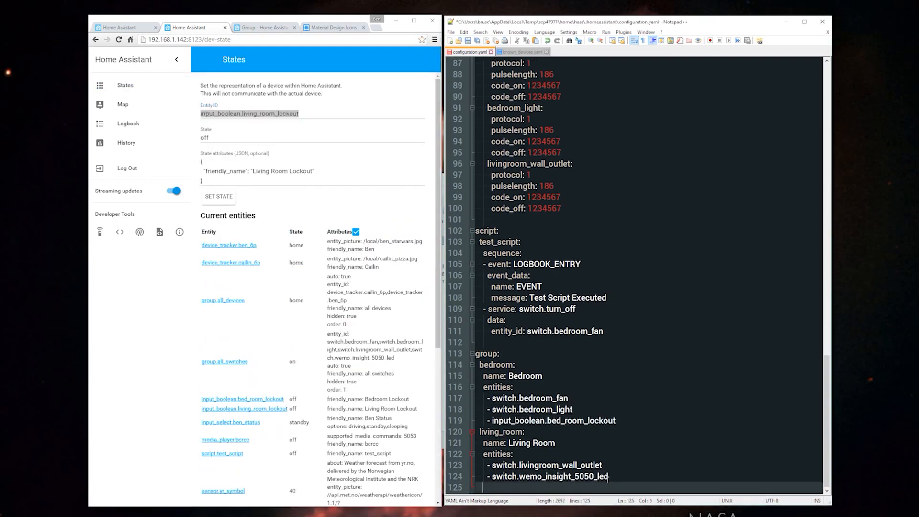
- Add input_boolean.living_room_lockout as a third entity in the living_room group and save configuration.yaml
text(input_boolean.living_room_lockout)
key(ctrl+s)
click(101, 232)
click(613, 298)
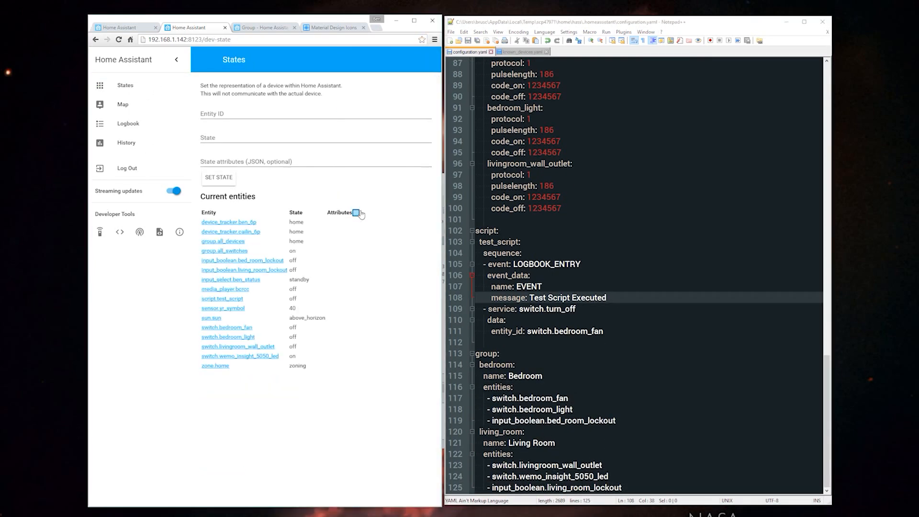
click(607, 331)
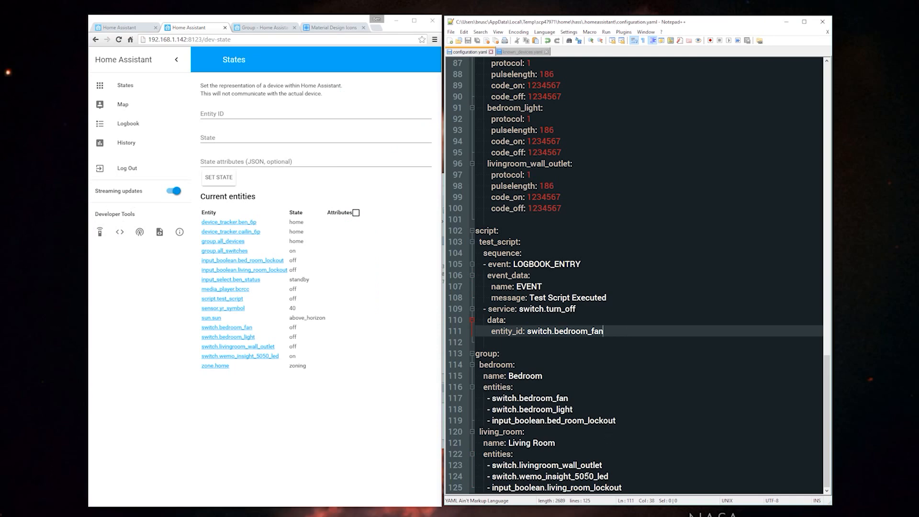
click(599, 308)
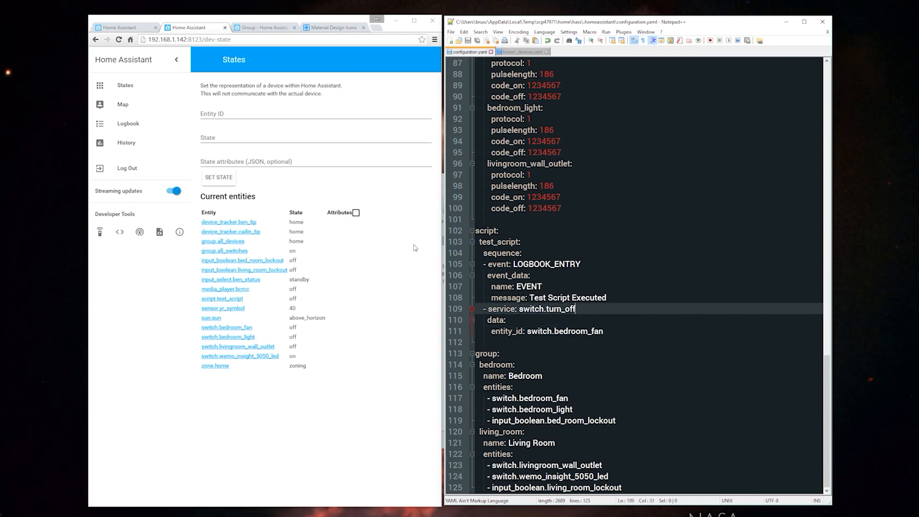
- Call a service from the developer tools to load the edited configuration, and open the States overview with the groups
click(100, 232)
click(389, 133)
click(223, 180)
click(117, 84)
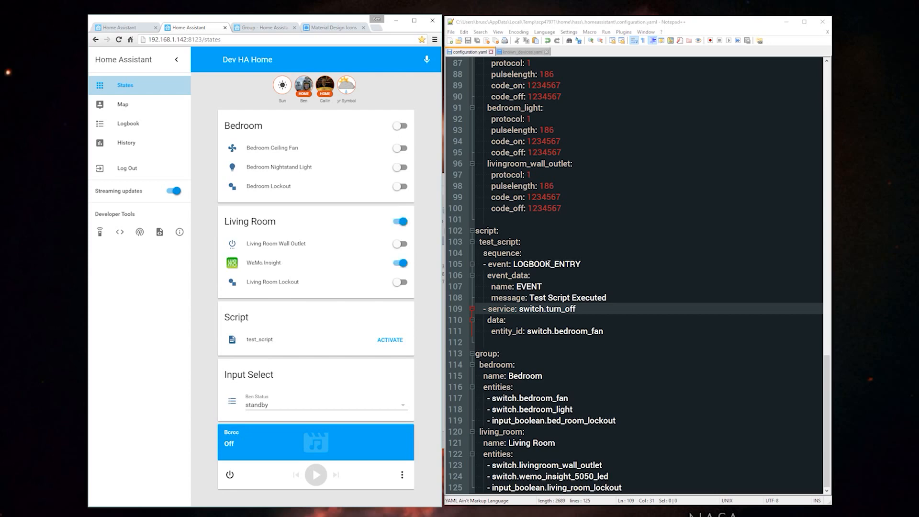
- Add a ####VIEWS comment line directly under group: and a ####GROUPS comment line after the living_room group
click(557, 353)
key(Return)
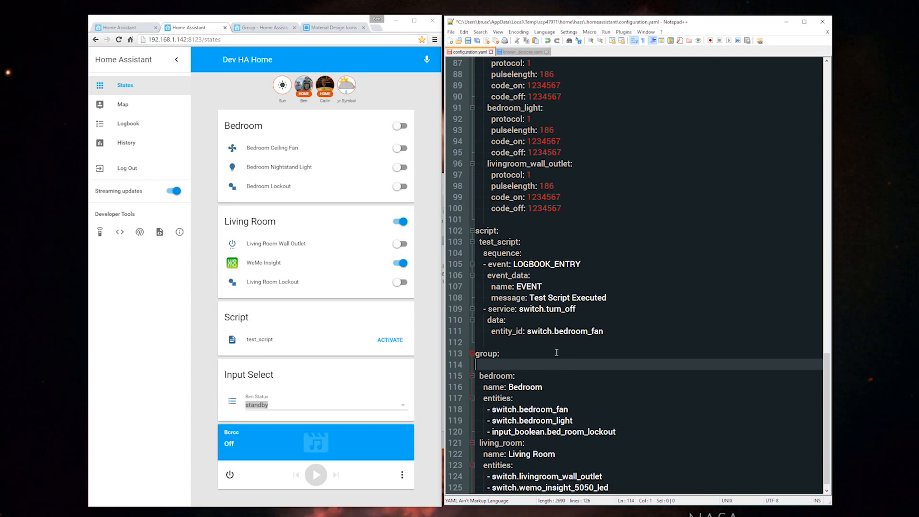
text(####VIEWS)
scroll(568, 354, down, 1)
click(645, 484)
key(Return)
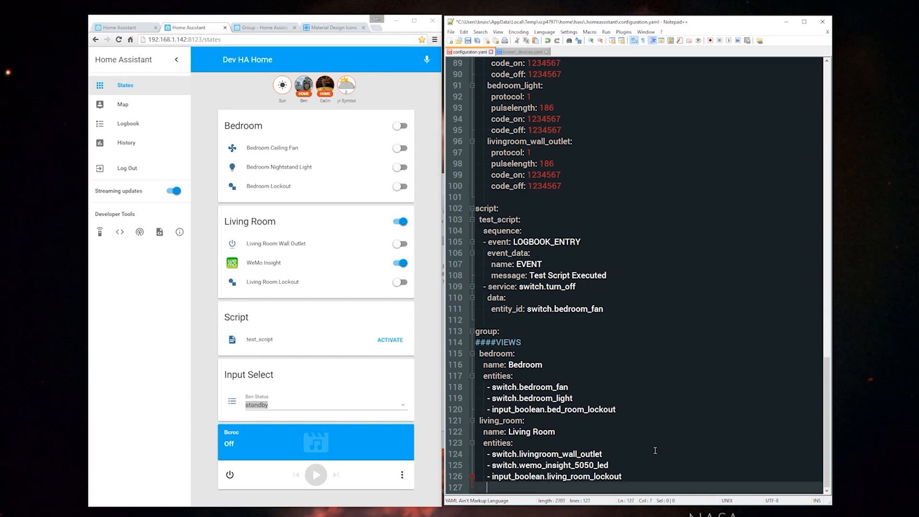
key(BackSpace)
key(BackSpace)
text(####GROUPS)
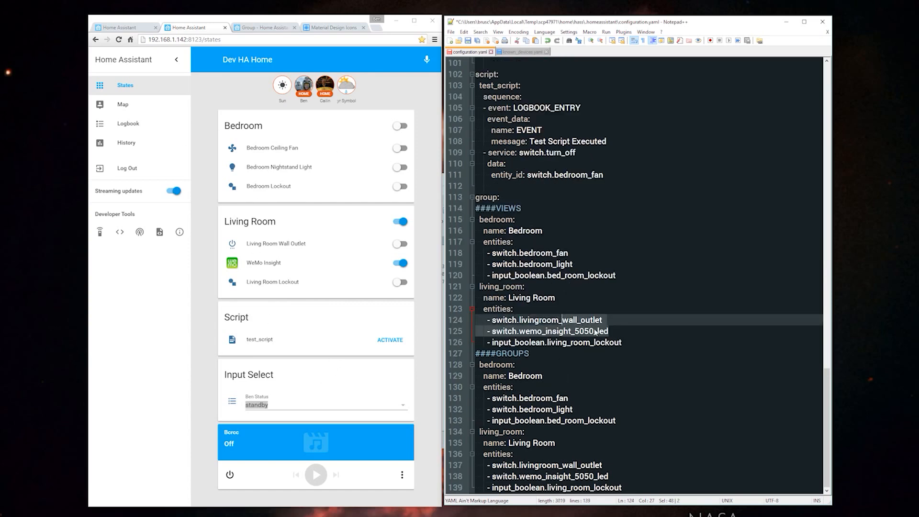
- Keep the bedroom and living_room groups only below the ####GROUPS comment, deleting their copies under ####VIEWS
click(622, 353)
drag(633, 342, 442, 221)
key(Delete)
key(Delete)
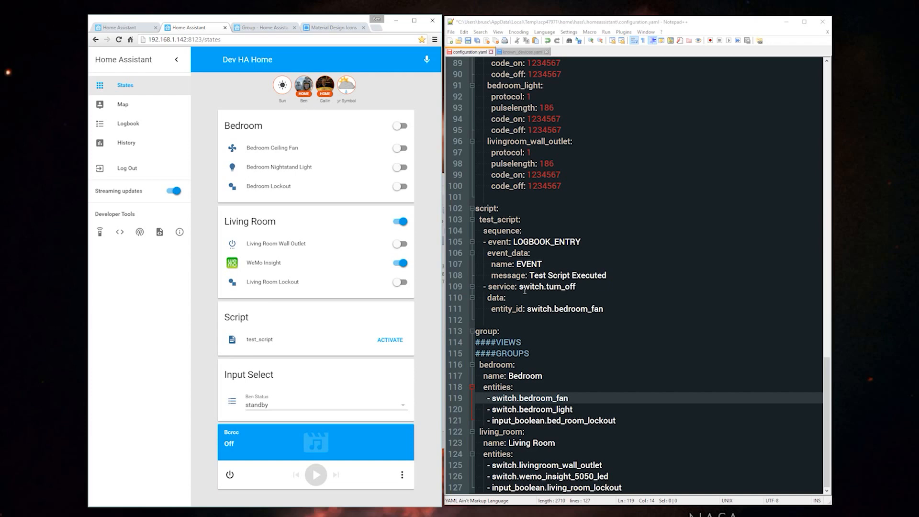
- Copy the whole bedroom group block and paste it beneath the ####VIEWS comment
drag(632, 422, 523, 362)
key(ctrl+c)
click(541, 339)
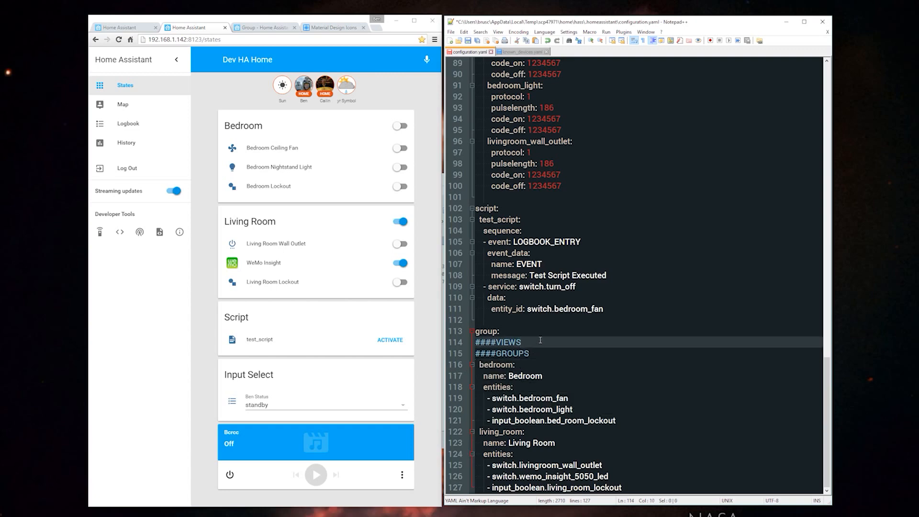
key(Return)
key(ctrl+v)
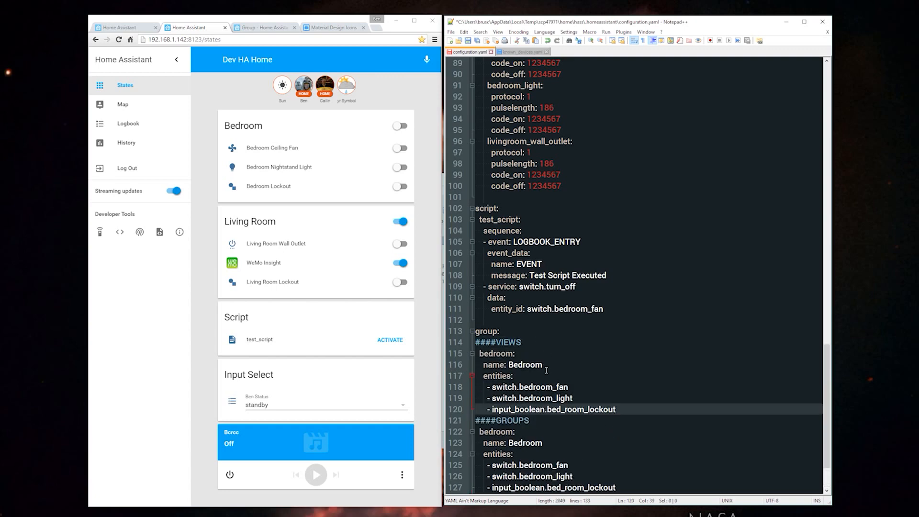
- Replace the three entities of the bedroom block under ####VIEWS with the single entity group.bedroom
drag(633, 412, 492, 387)
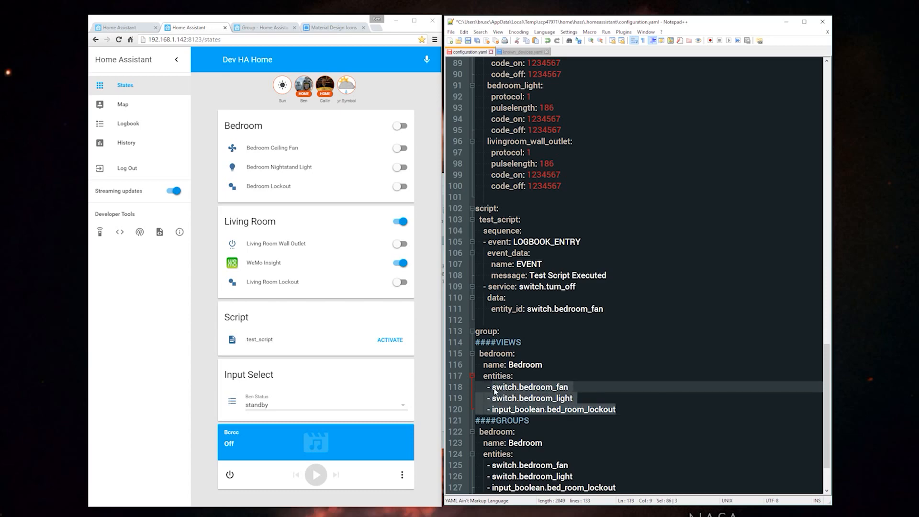
text(g)
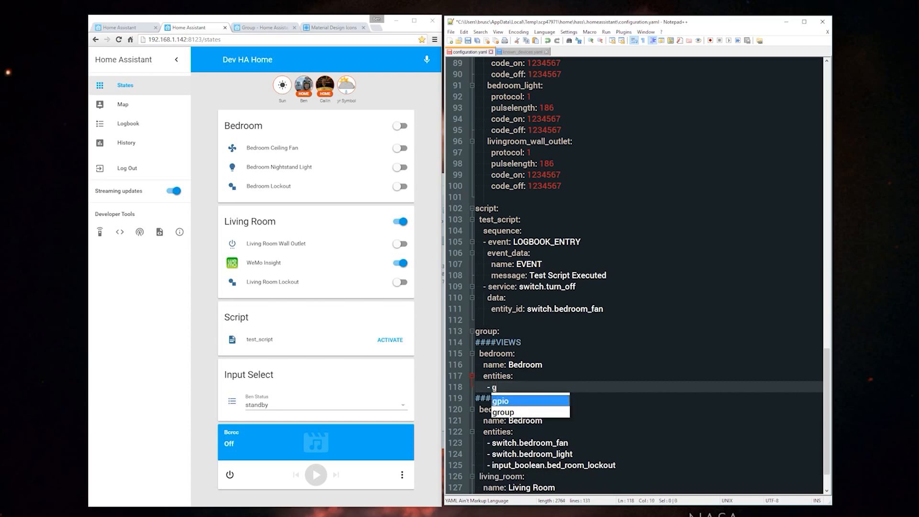
text(roup.bedro)
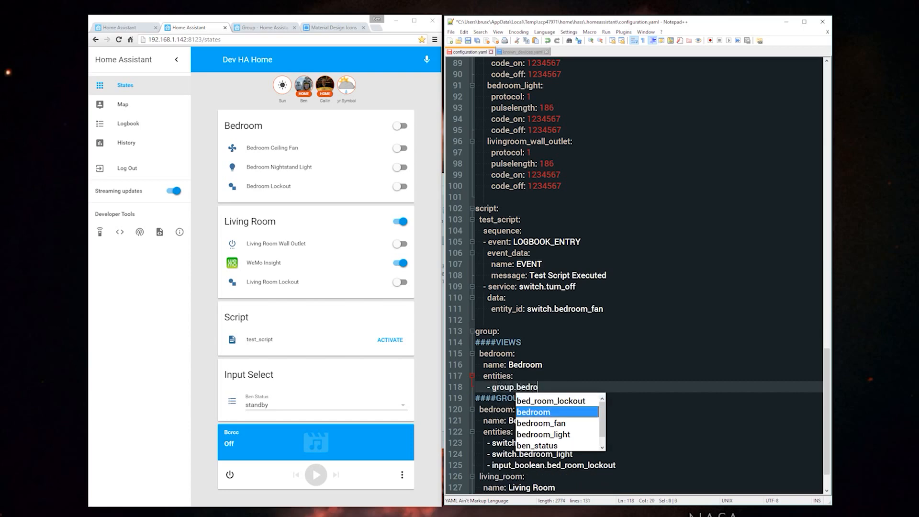
key(Return)
click(504, 376)
click(542, 386)
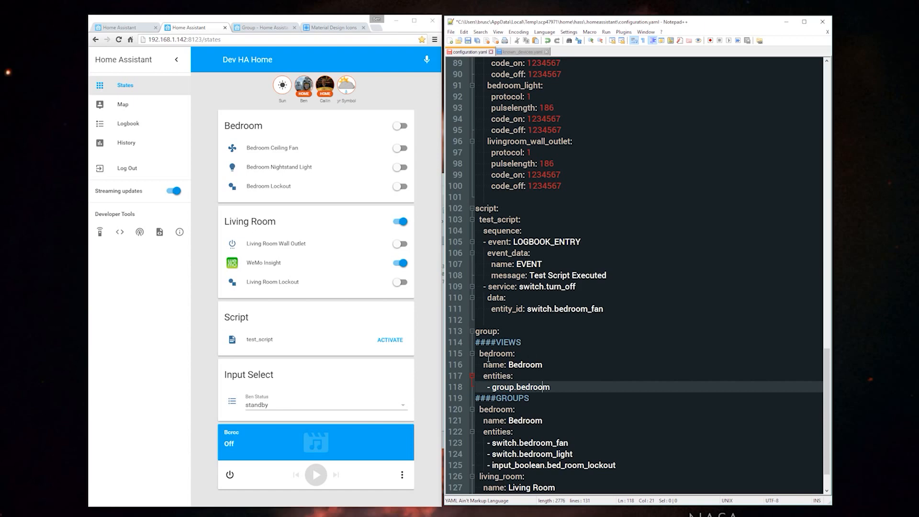
- Rename the bedroom block under ####VIEWS to bedroom_view and add the line view: yes, as in the Group documentation
click(511, 353)
text(_vi)
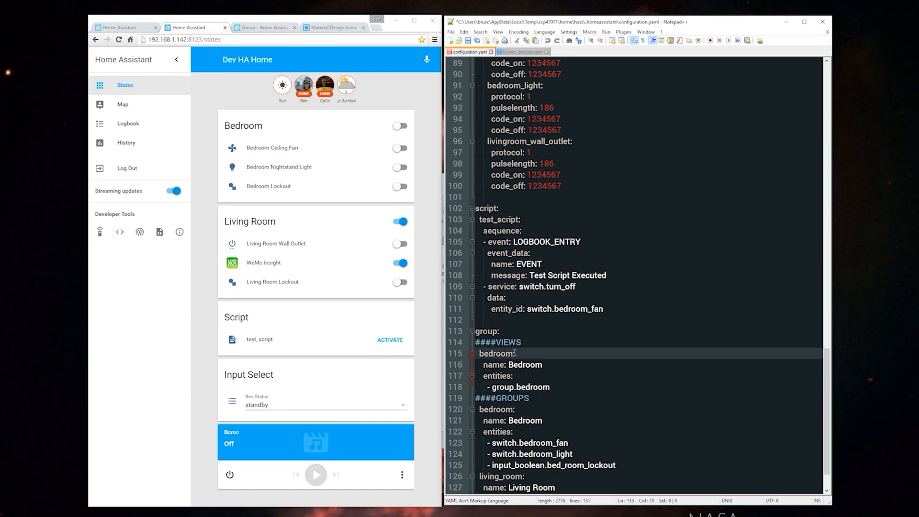
text(ew)
click(261, 28)
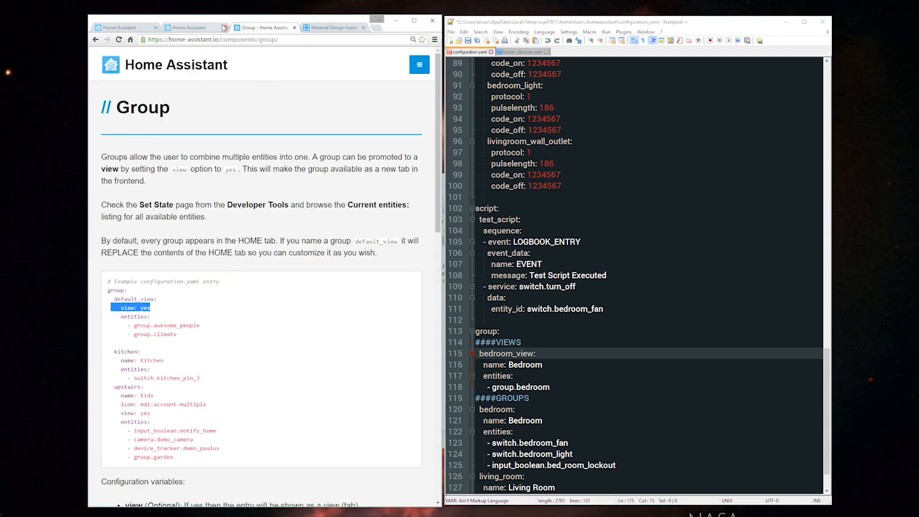
click(206, 28)
click(567, 354)
key(Return)
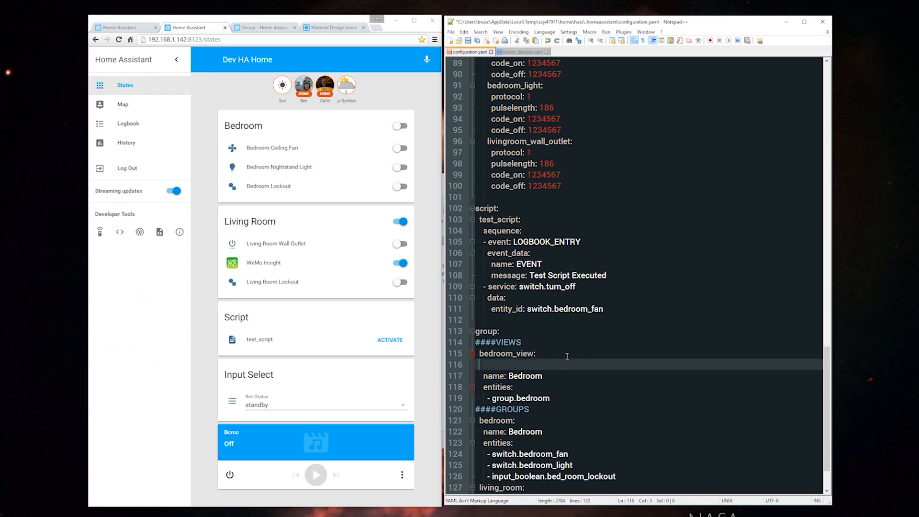
text(view: yes)
click(594, 387)
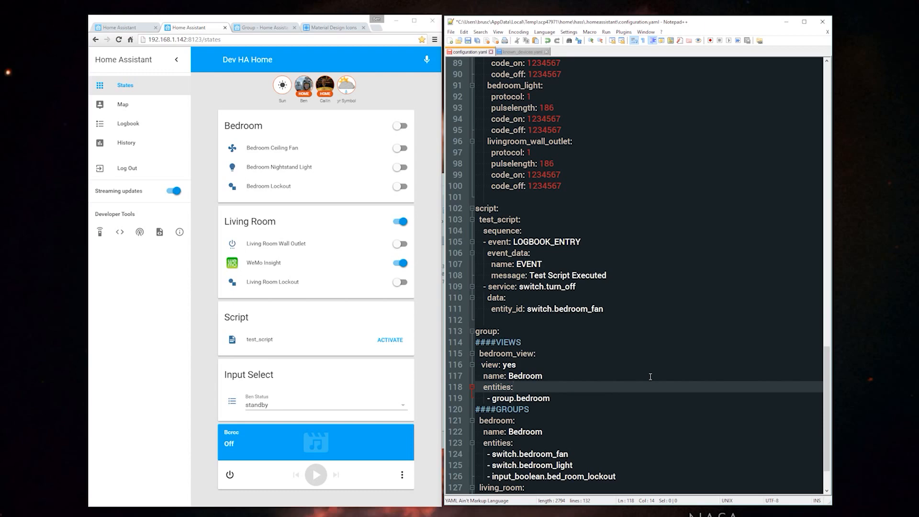
- Duplicate the bedroom_view block directly below itself and rename the copy livingroom_view
drag(552, 398, 464, 356)
key(ctrl+c)
click(584, 398)
key(Return)
key(ctrl+v)
key(Up)
key(Up)
key(Up)
key(Up)
text(livingroom)
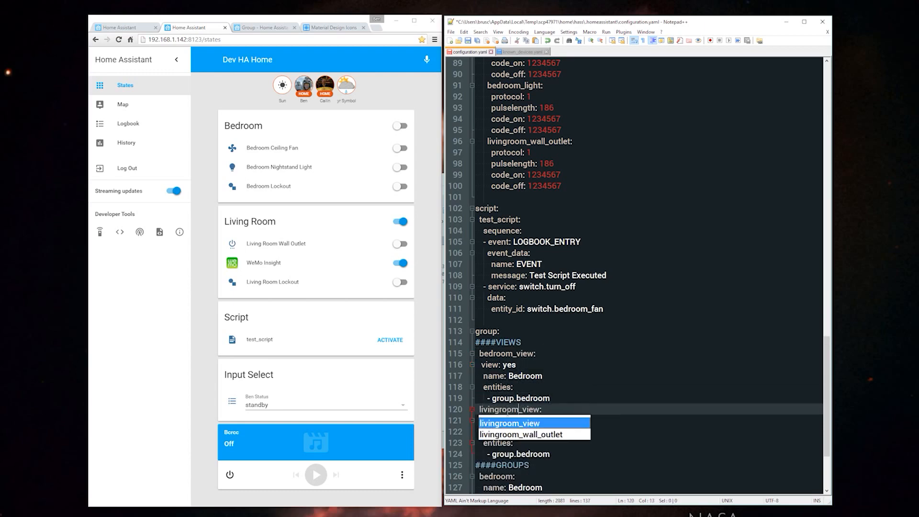
- Set the livingroom_view name to Living Room and its entity to group.livingroom
drag(544, 432, 508, 429)
text(Living Room)
drag(550, 461, 492, 457)
scroll(532, 435, down, 4)
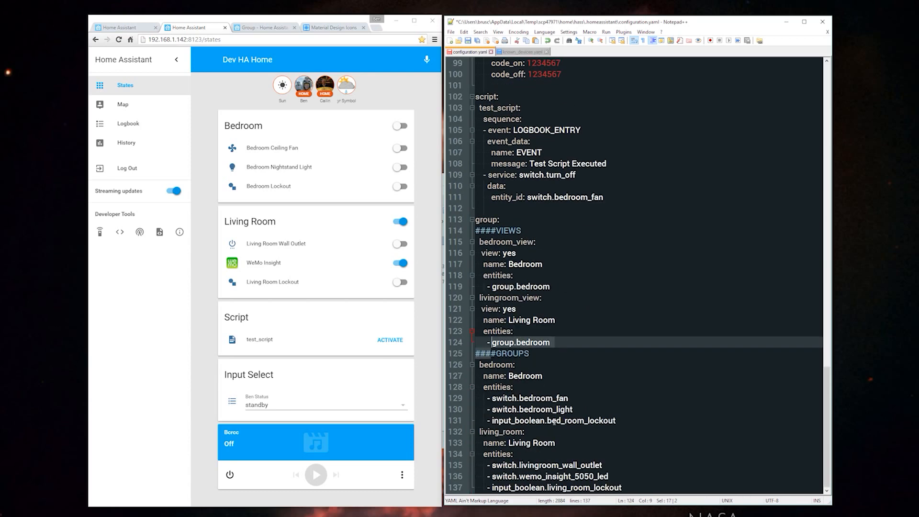
click(557, 344)
double_click(549, 341)
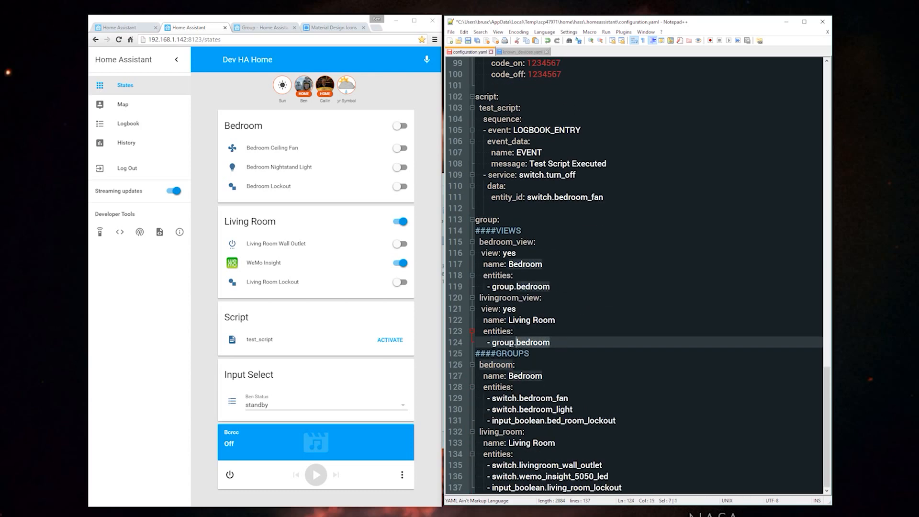
text(livingroom)
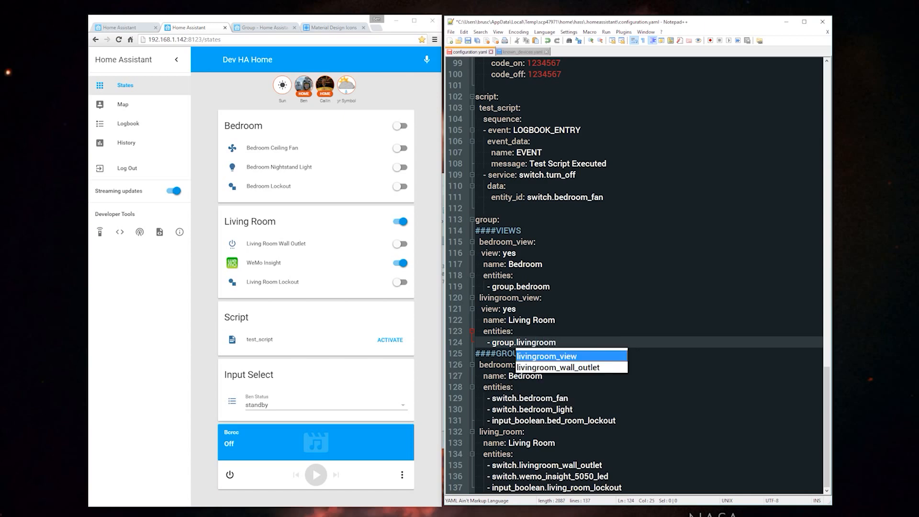
click(587, 342)
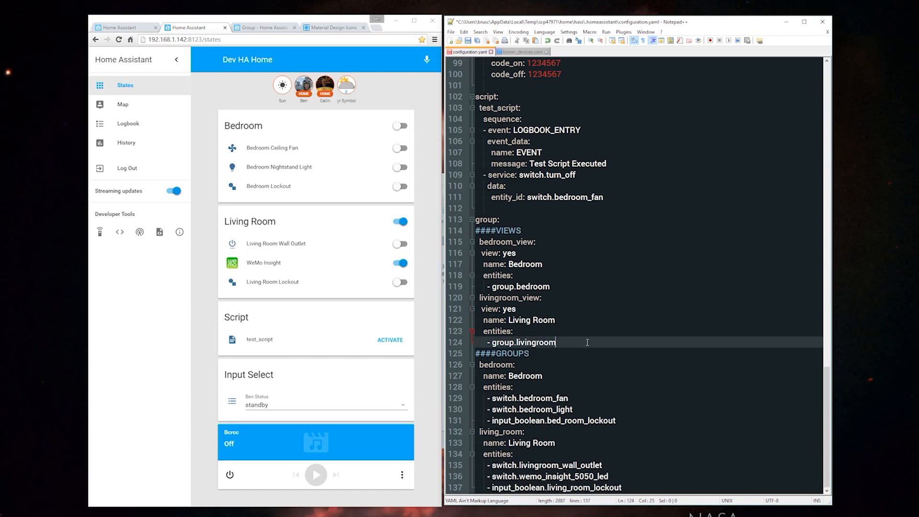
- Look up the media player's entity ID and add media_player.bcrcc as a second entity of livingroom_view
key(Return)
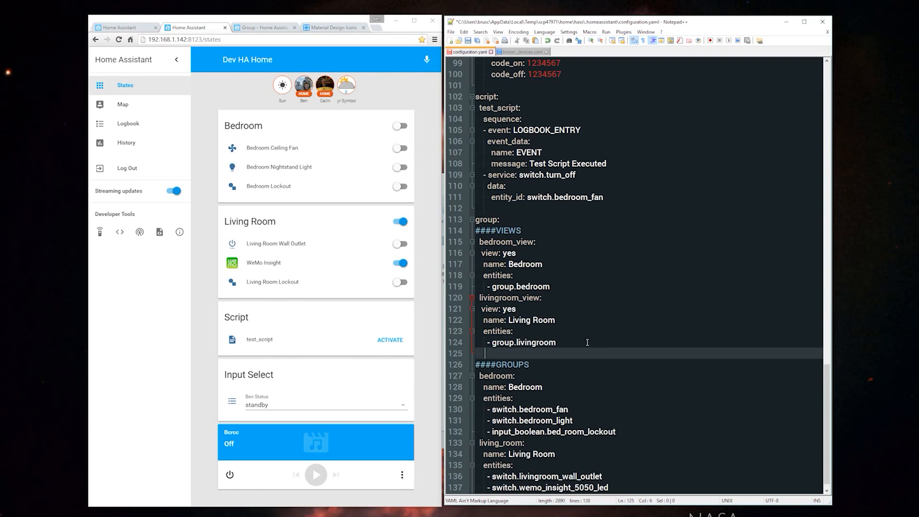
text(-)
click(119, 232)
scroll(225, 286, down, 4)
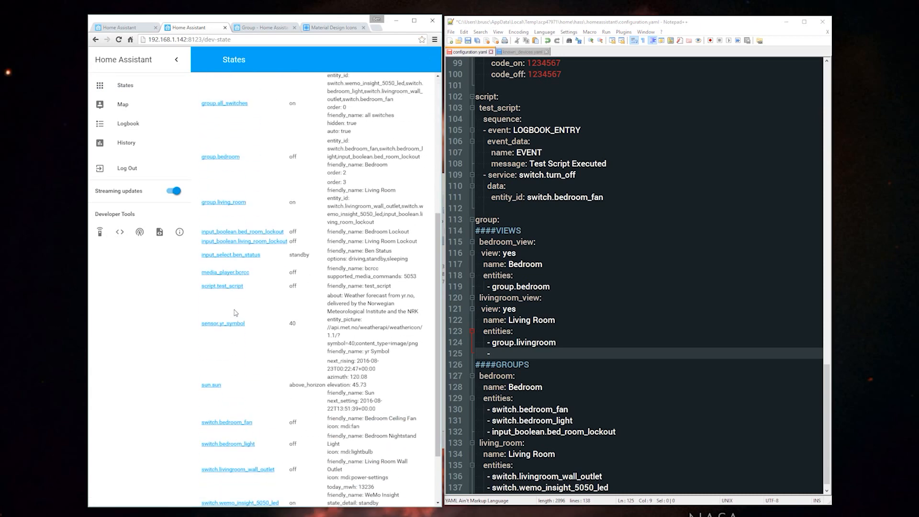
scroll(243, 283, down, 1)
click(241, 301)
drag(258, 114, 172, 115)
key(ctrl+c)
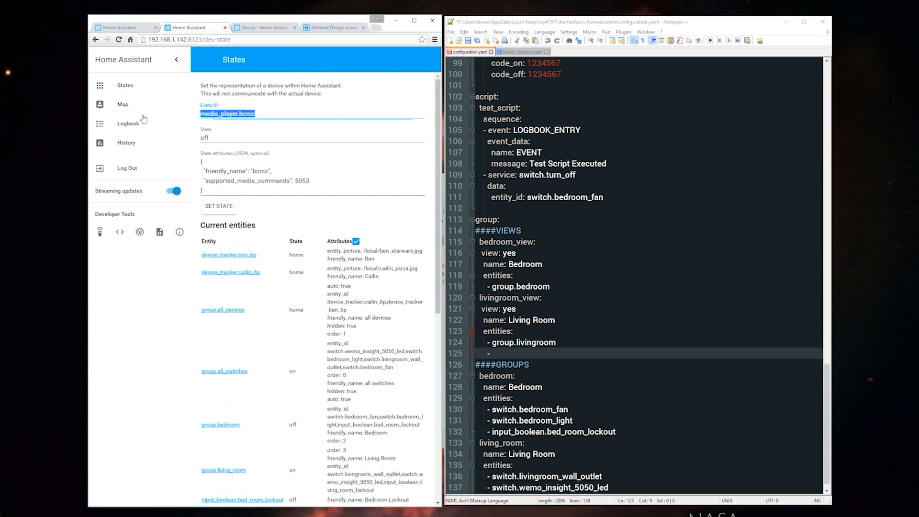
click(555, 353)
key(ctrl+v)
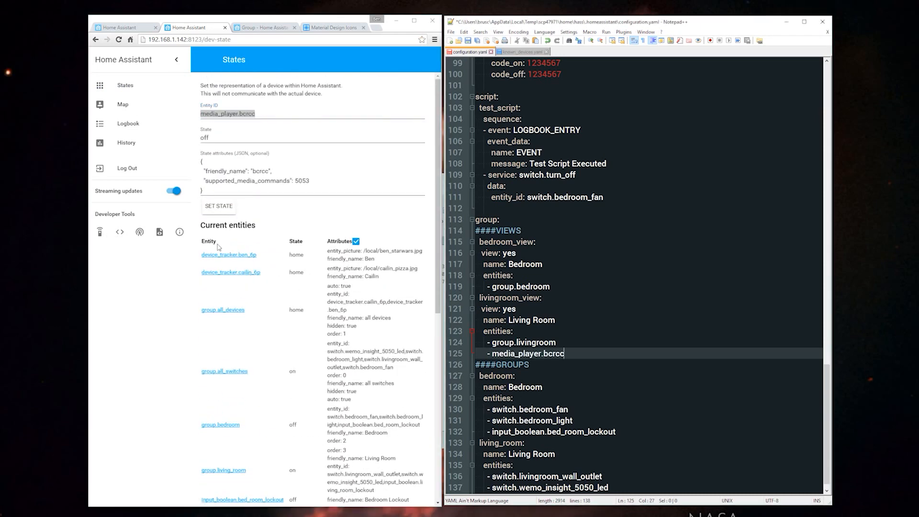
click(124, 87)
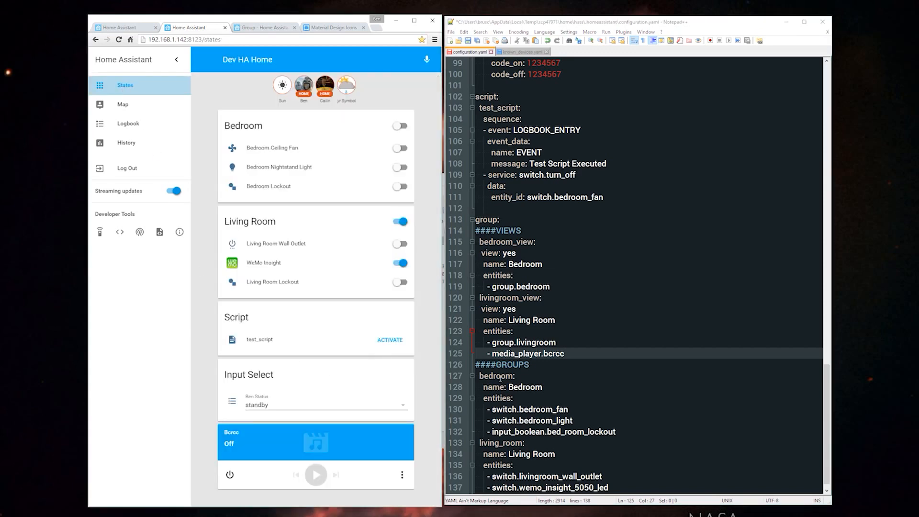
- Duplicate the livingroom_view block below itself, rename the copy family, and set its name to Family
scroll(525, 365, down, 1)
drag(570, 341, 445, 286)
key(ctrl+c)
click(587, 341)
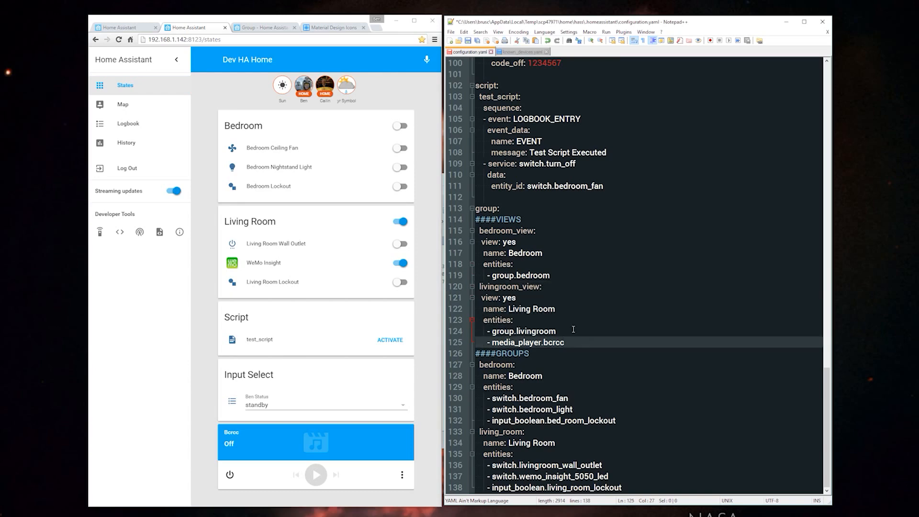
key(Return)
key(ctrl+v)
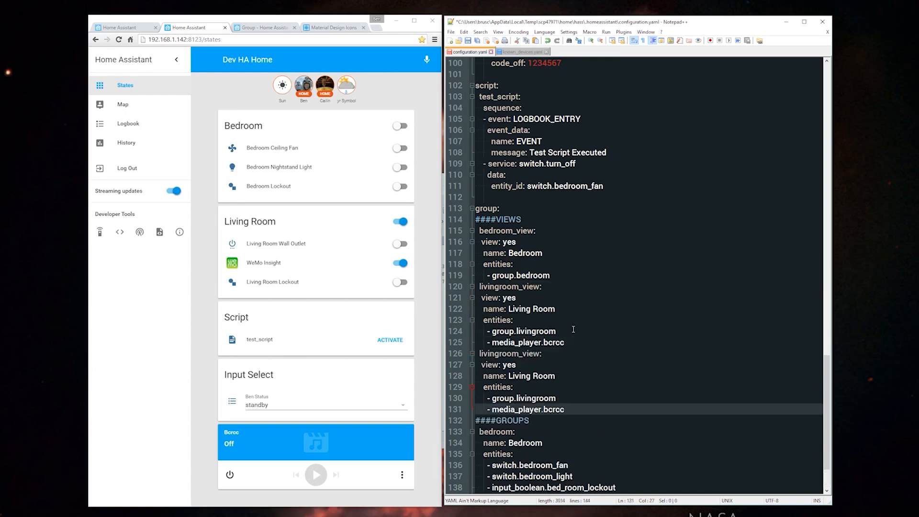
double_click(510, 353)
text(family:)
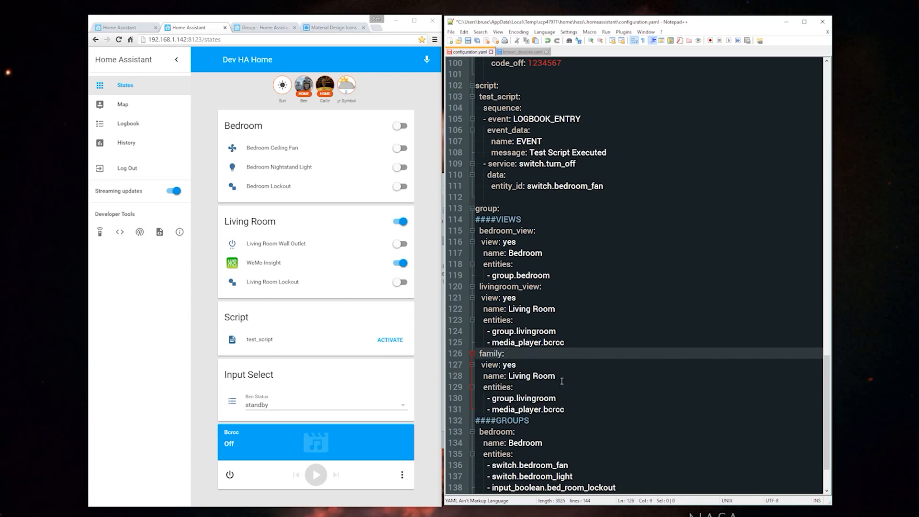
drag(556, 376, 512, 376)
text(Family)
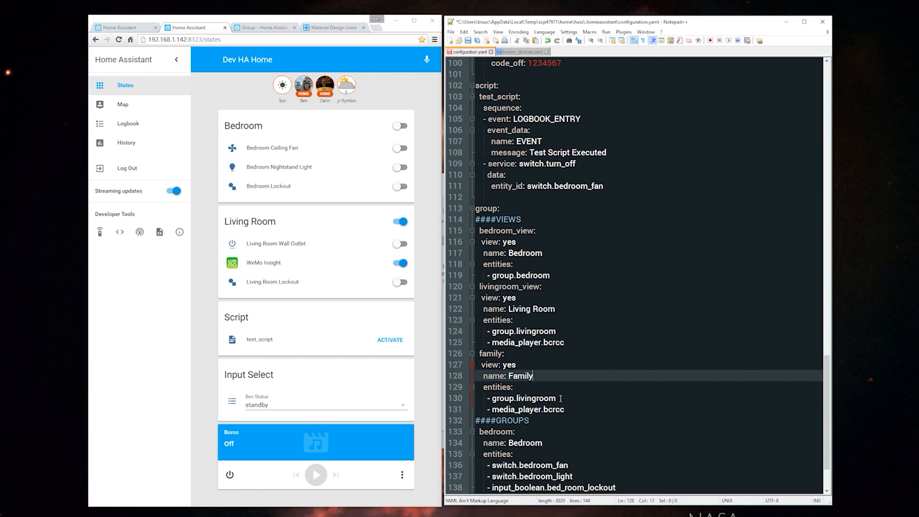
- Replace the family view's two entities with the entity IDs of the two tracked phones from the States list
drag(557, 398, 489, 398)
click(119, 232)
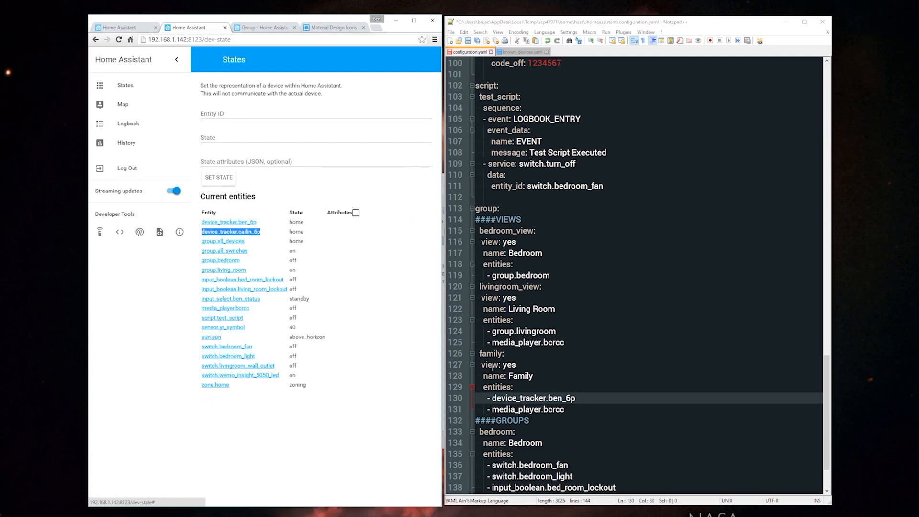
click(503, 409)
text(device_tracker.cailin_6p)
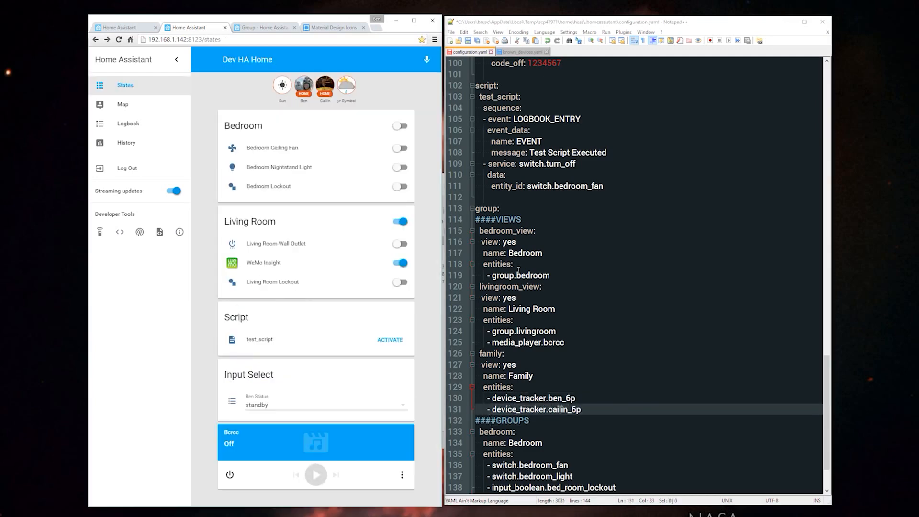
click(304, 86)
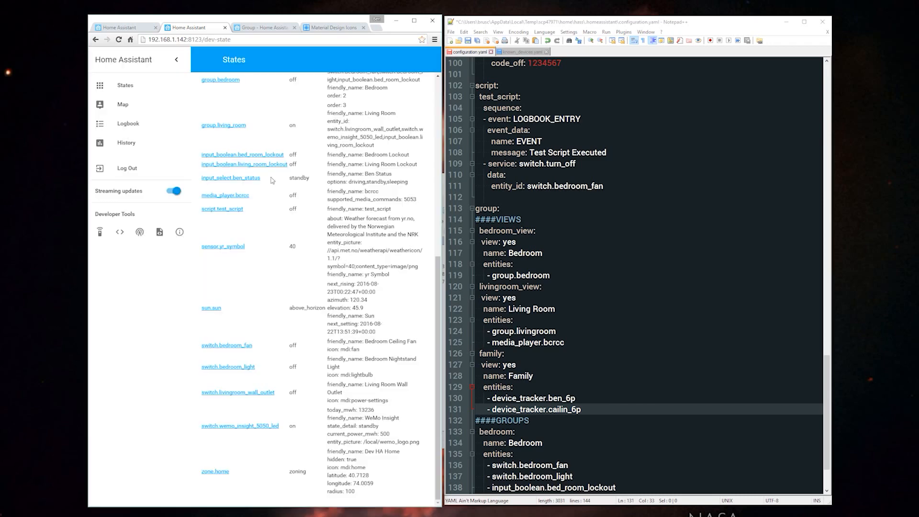
- Copy the status input select's entity ID from the States list and add it as the family view's third entity
drag(261, 178, 201, 178)
key(ctrl+c)
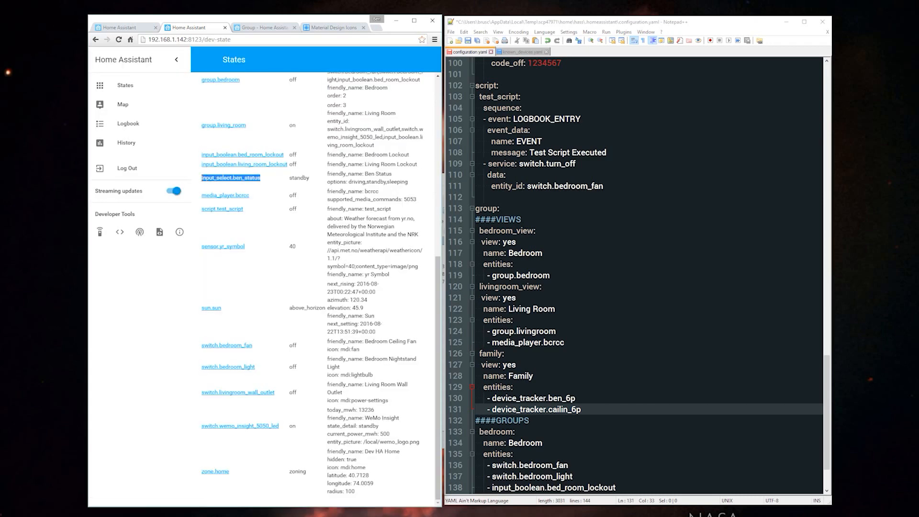
click(592, 414)
key(Return)
key(BackSpace)
text(-)
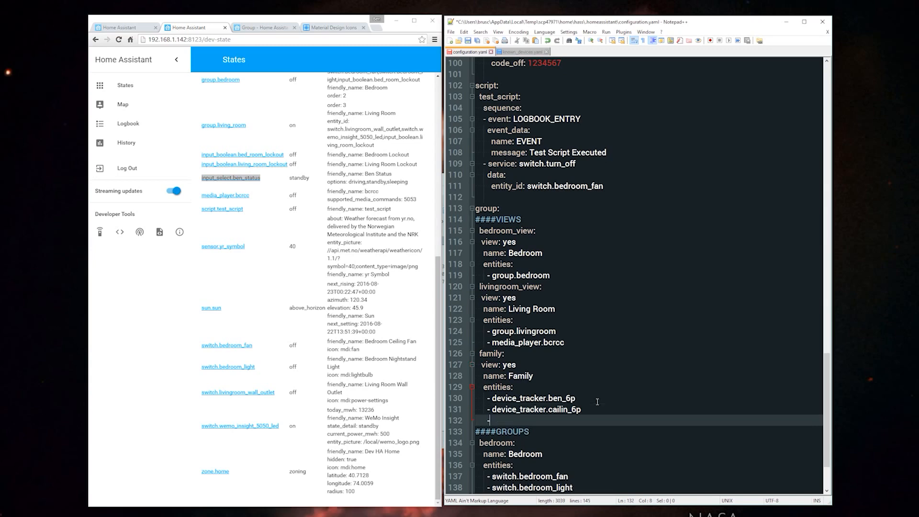
key(ctrl+v)
- Save configuration.yaml, restart Home Assistant with the homeassistant/restart service, and reload the page
click(136, 87)
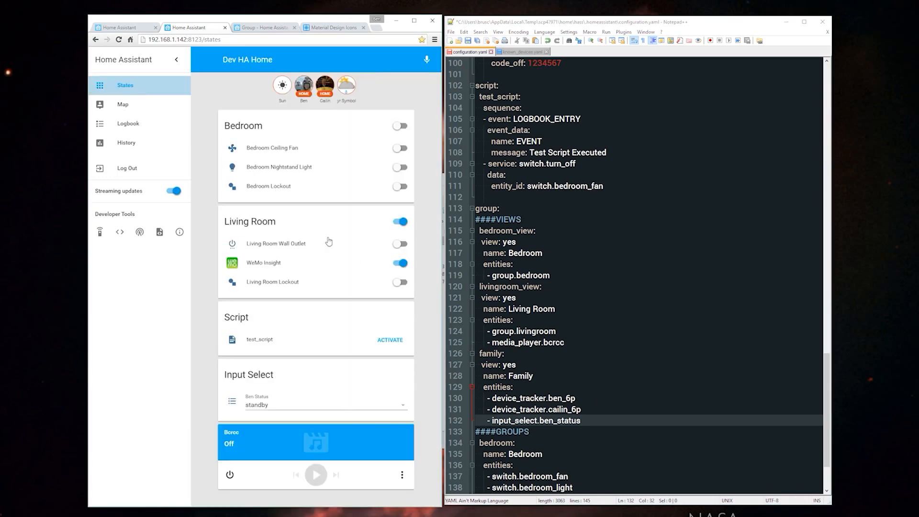
scroll(620, 314, down, 2)
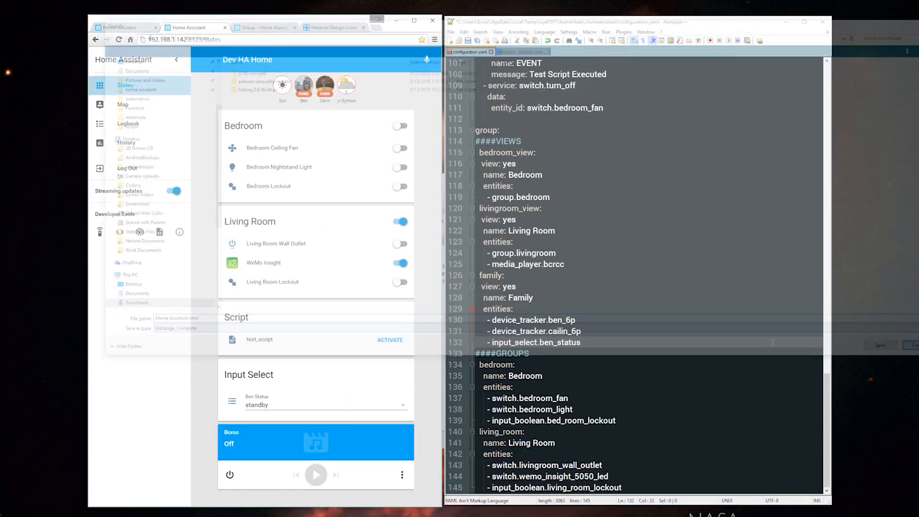
click(619, 314)
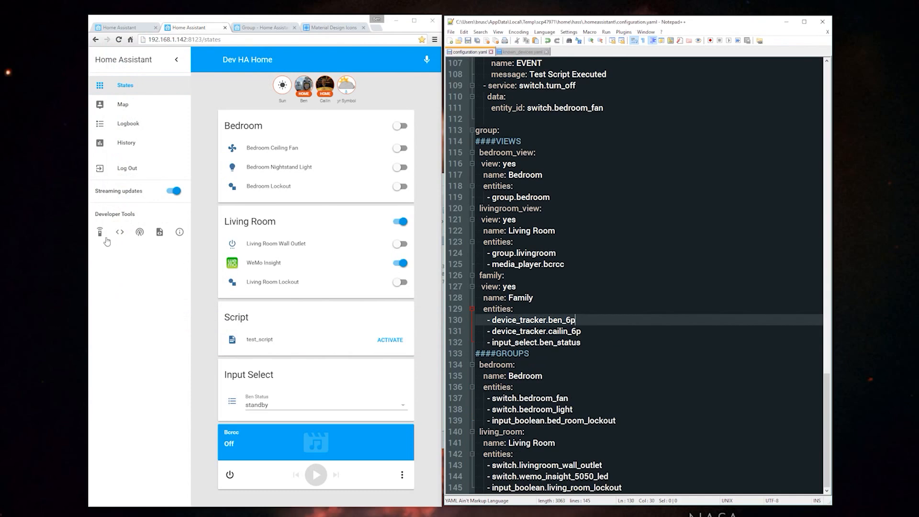
click(99, 231)
click(384, 138)
click(223, 180)
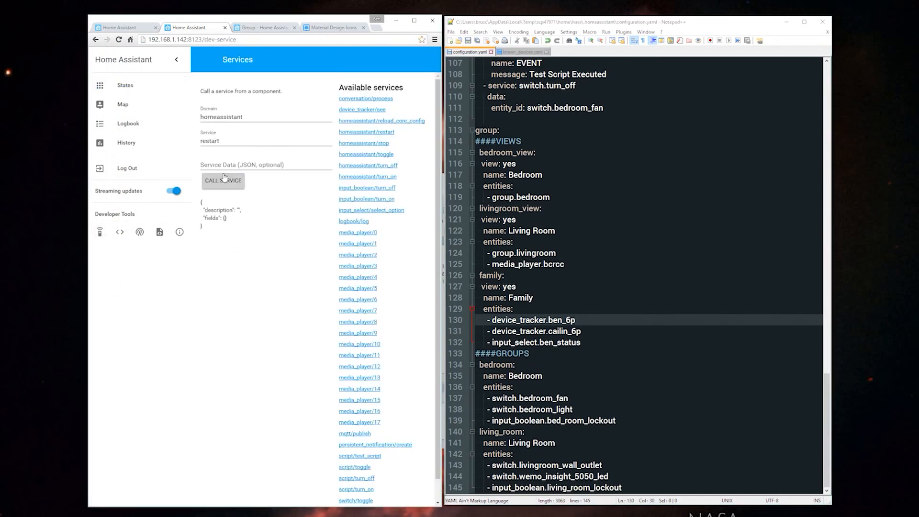
click(130, 40)
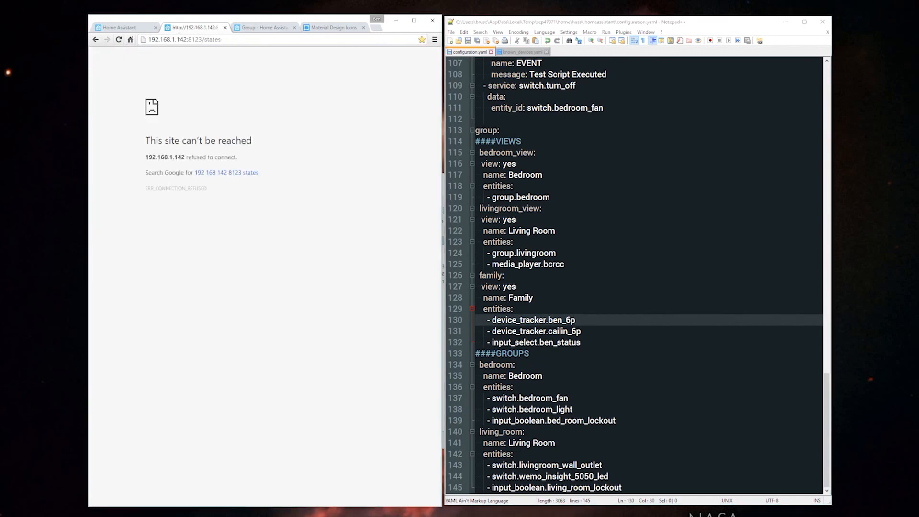
- Open home-assistant.log through WinSCP, check it for the configuration error, and return to configuration.yaml
click(557, 230)
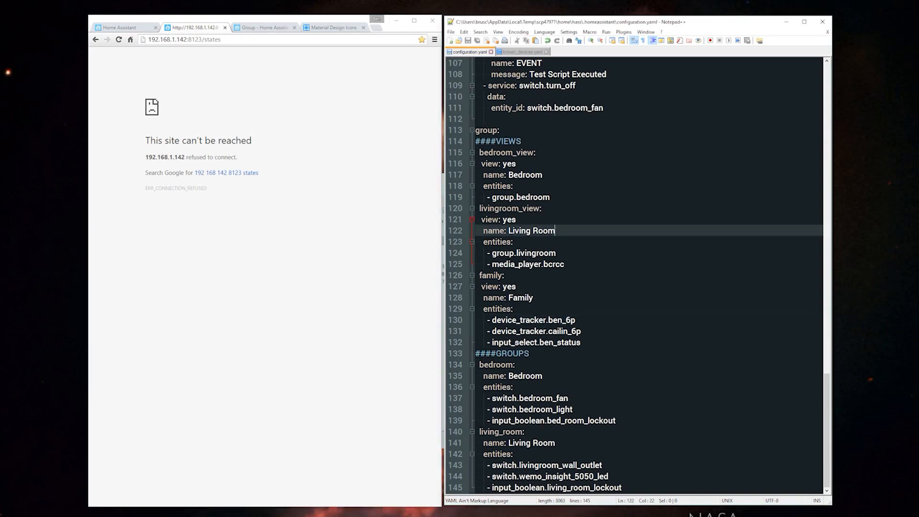
click(186, 515)
double_click(310, 259)
double_click(349, 296)
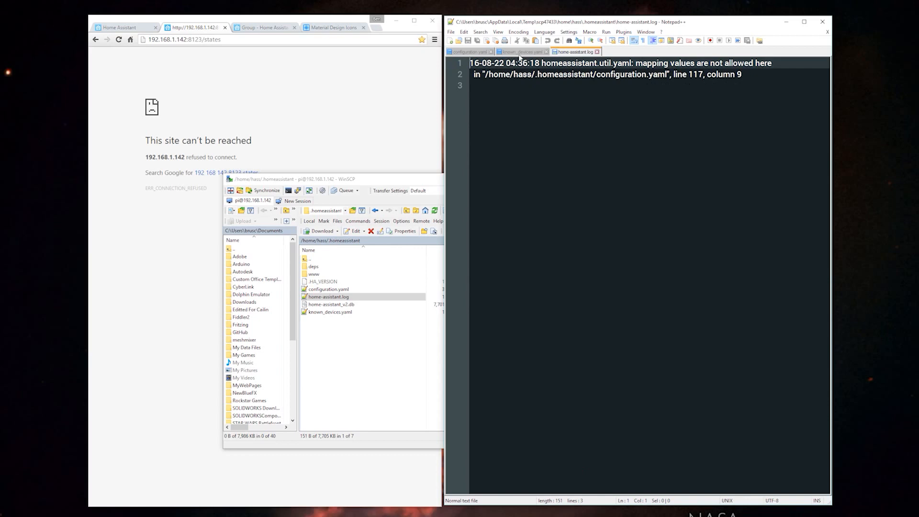
click(469, 52)
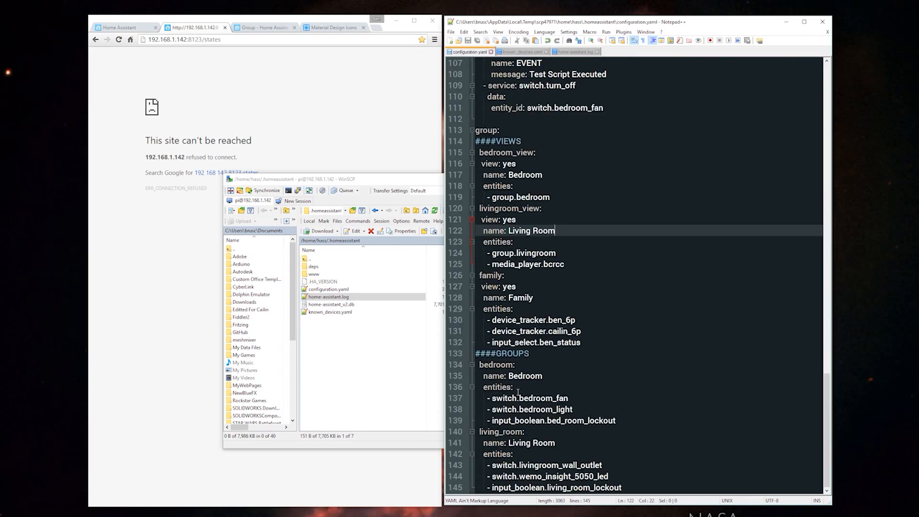
- Indent view: yes by one more space in bedroom_view, livingroom_view and family to align with name, and save the file
click(475, 175)
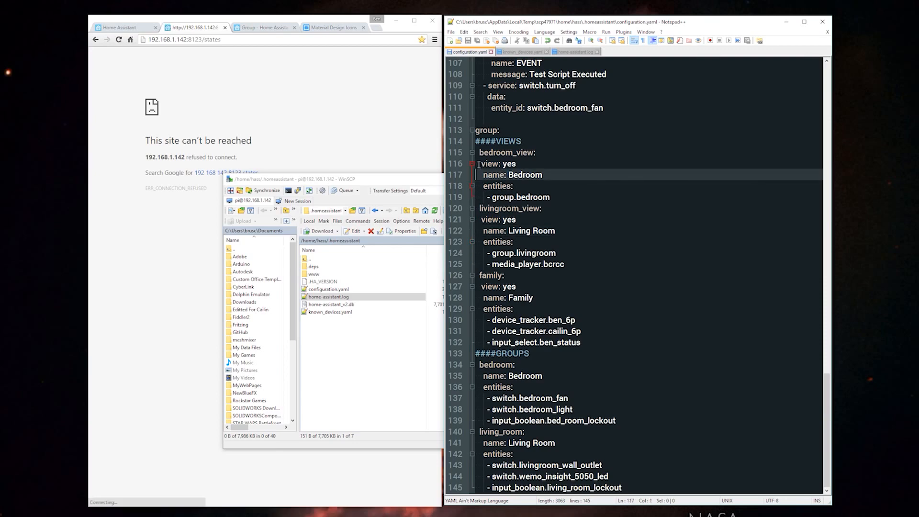
click(481, 164)
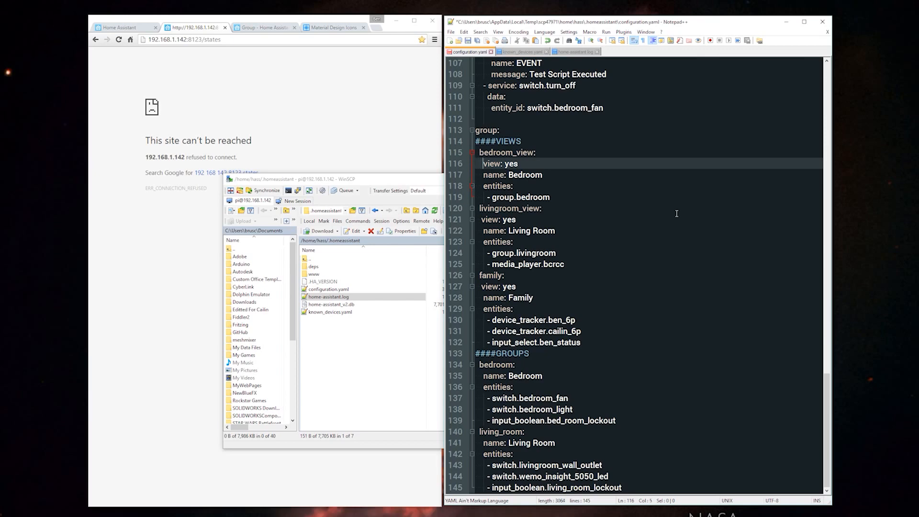
key(ctrl+s)
click(481, 221)
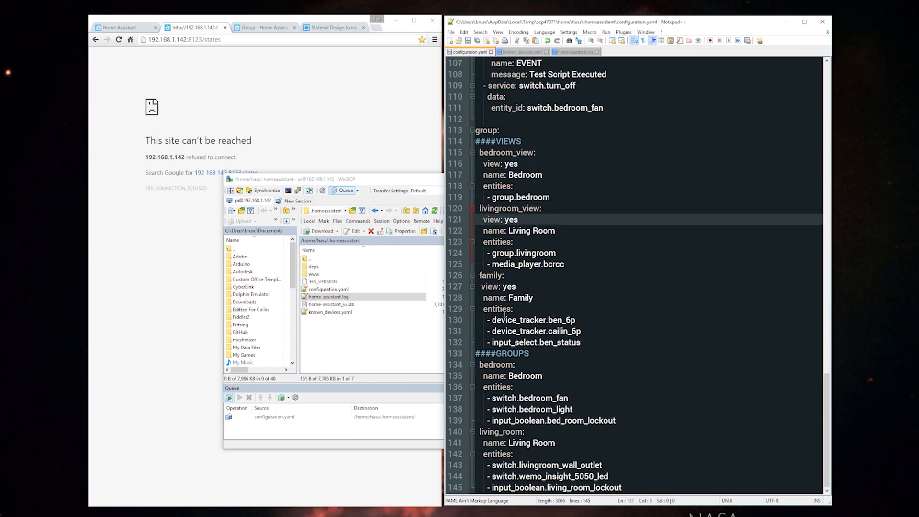
key(ctrl+s)
click(481, 284)
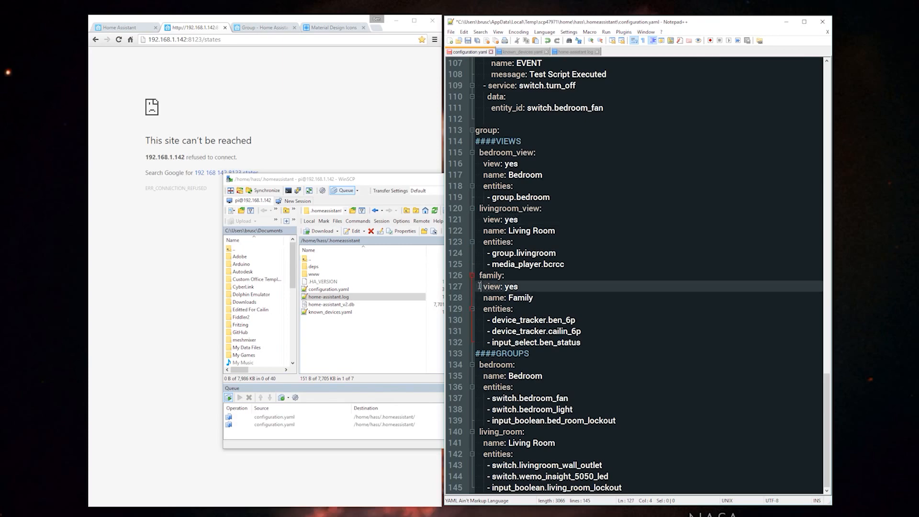
key(ctrl+s)
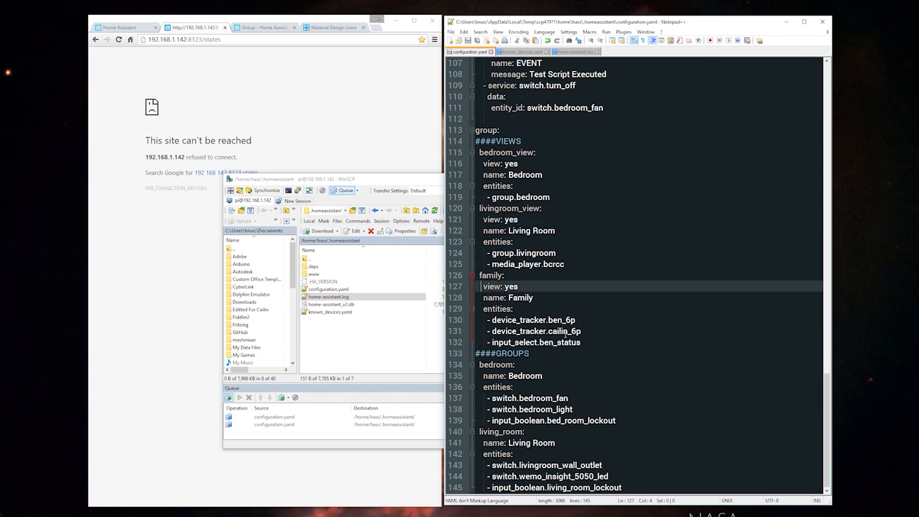
- Validate the entire contents of configuration.yaml with the YAML Lint checker at yamllint.com
key(ctrl+a)
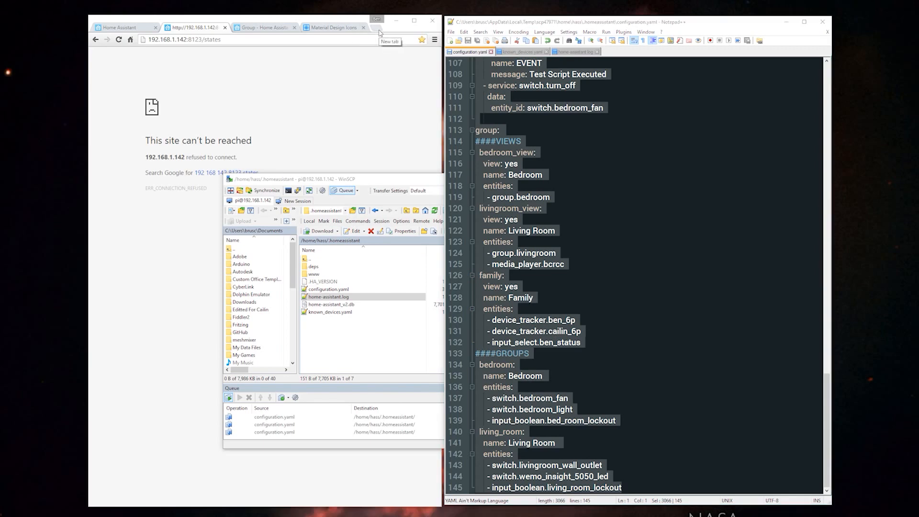
click(379, 32)
text(yamllint.com)
key(Return)
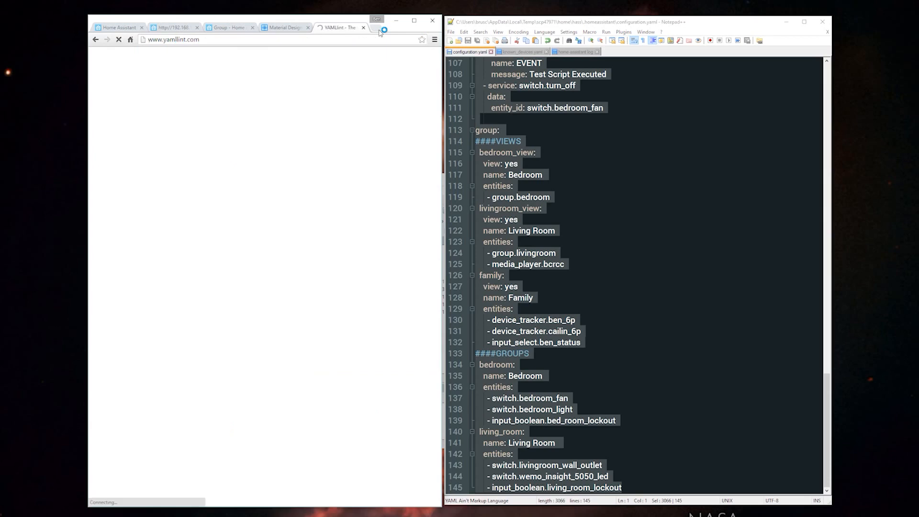
click(152, 131)
key(ctrl+v)
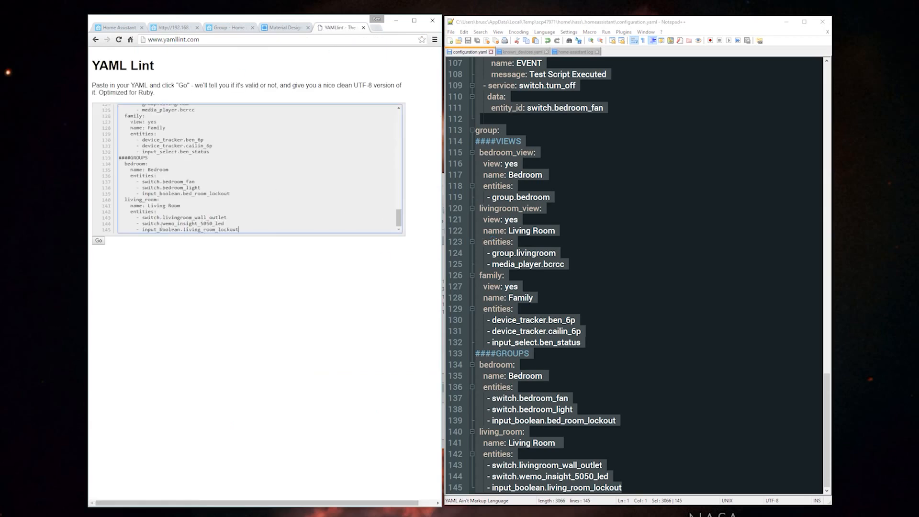
click(99, 241)
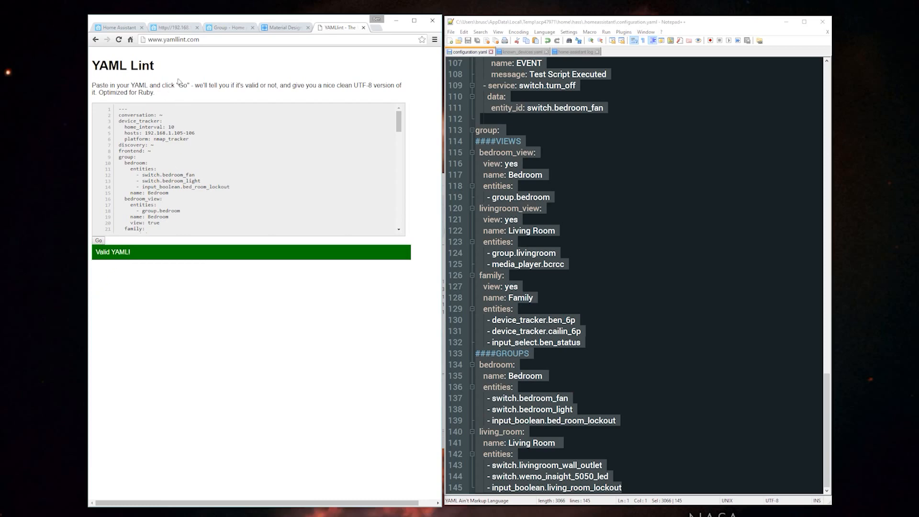
- Open the saved RP2 session in PuTTY, log in as pi with the account password, and reboot with sudo reboot
click(172, 27)
click(598, 264)
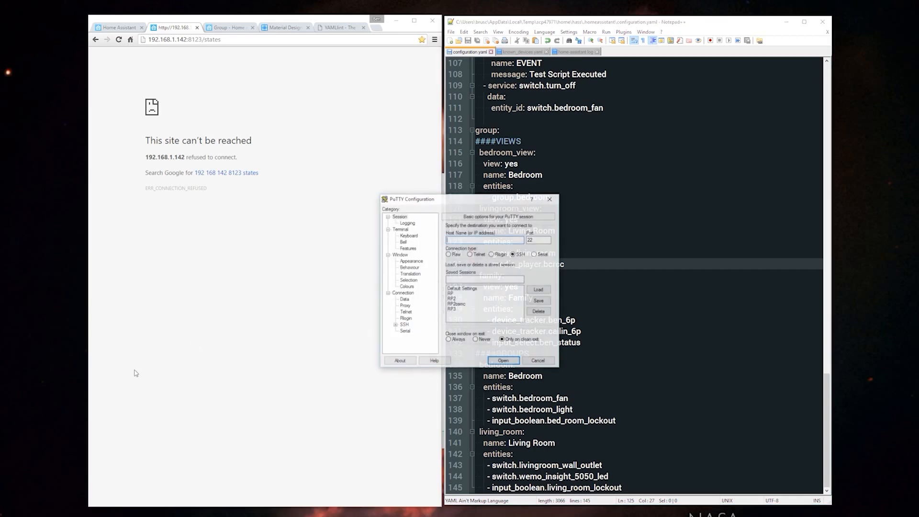
click(455, 298)
double_click(456, 298)
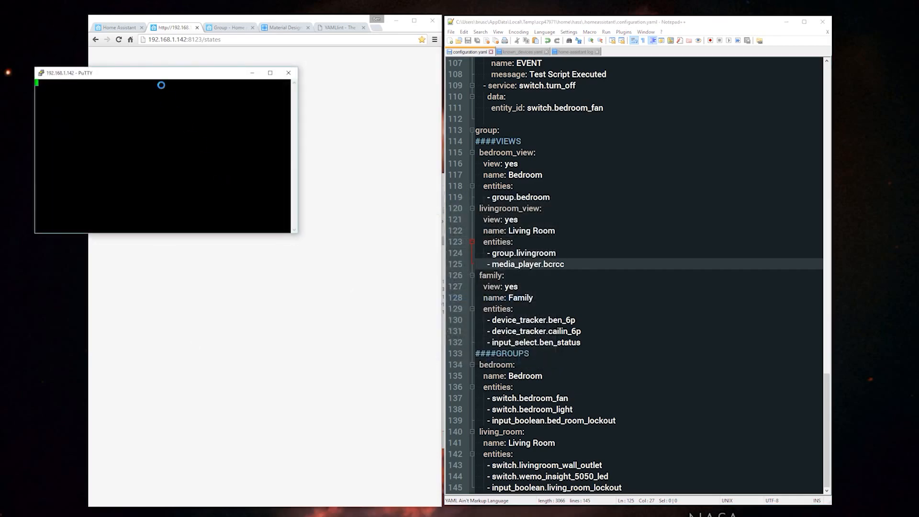
drag(175, 75, 498, 125)
text(pi)
key(Return)
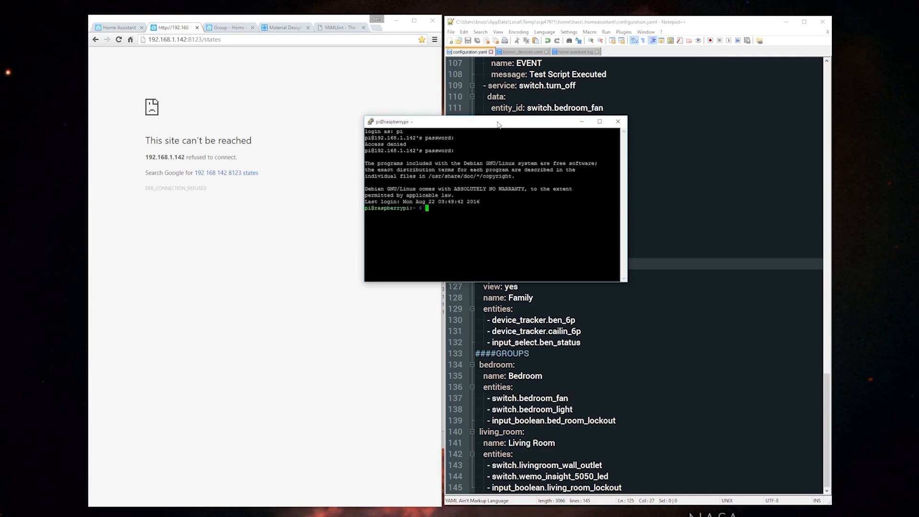
text(sudo reboot)
key(Return)
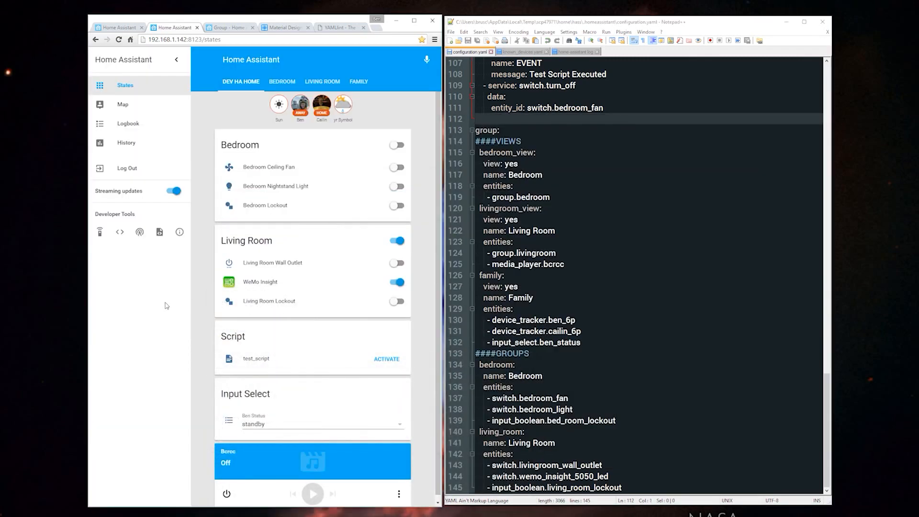
- Check the Bedroom view, and correct the group entity in livingroom_view to group.living_room
click(282, 84)
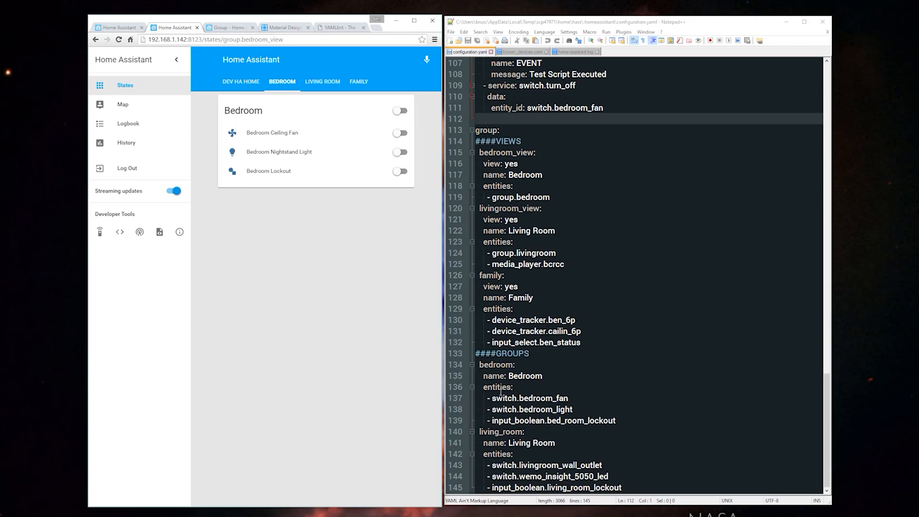
click(540, 253)
text(_)
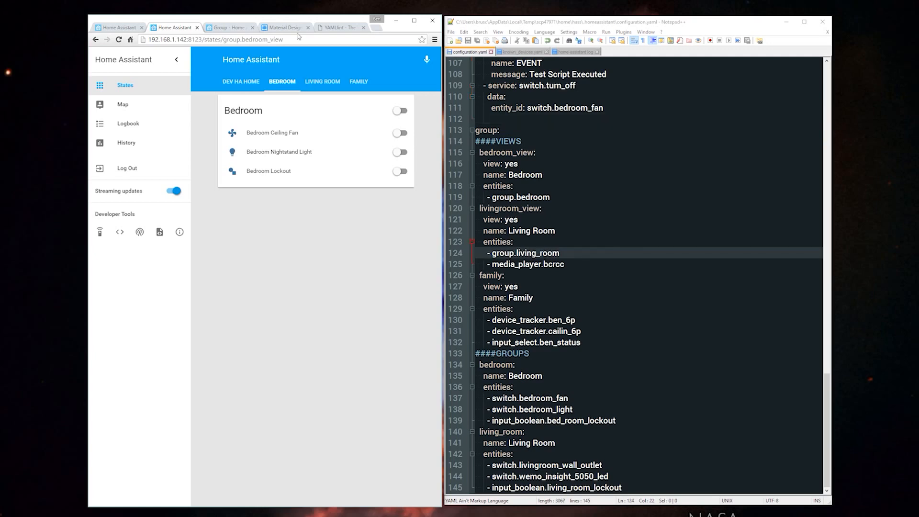
- Compare the Living Room view with the livingroom_view block and the living_room group in configuration.yaml
click(323, 90)
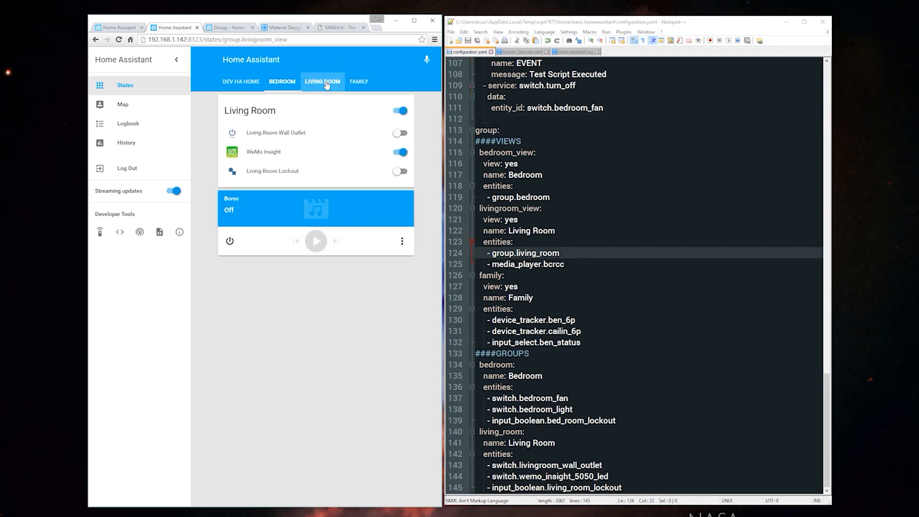
drag(493, 208, 543, 264)
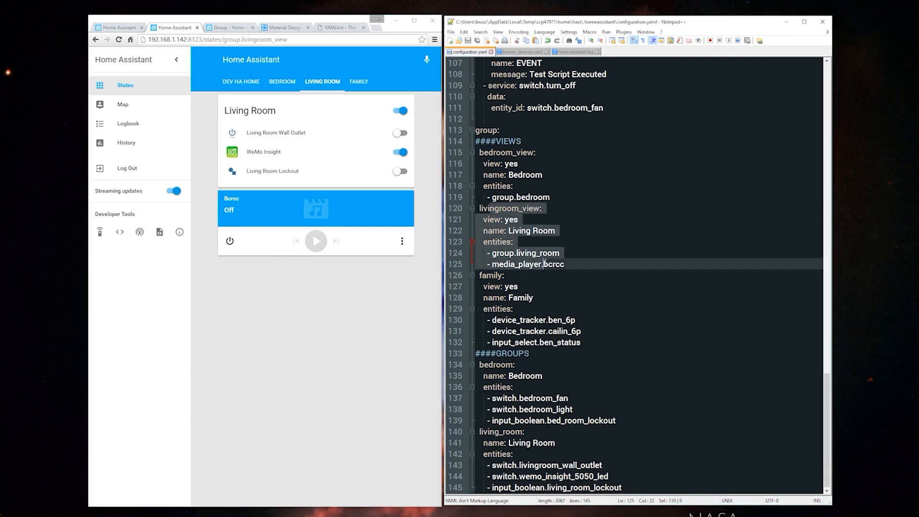
click(519, 253)
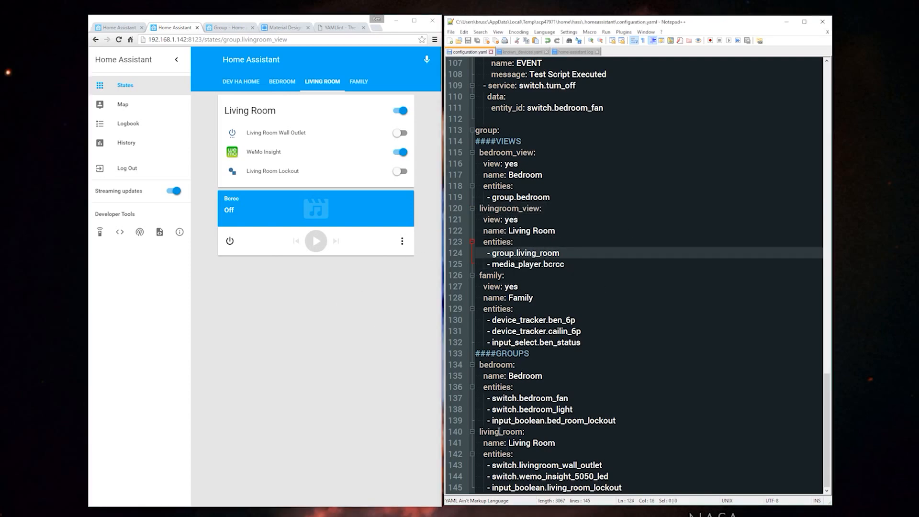
drag(479, 432, 622, 487)
click(511, 264)
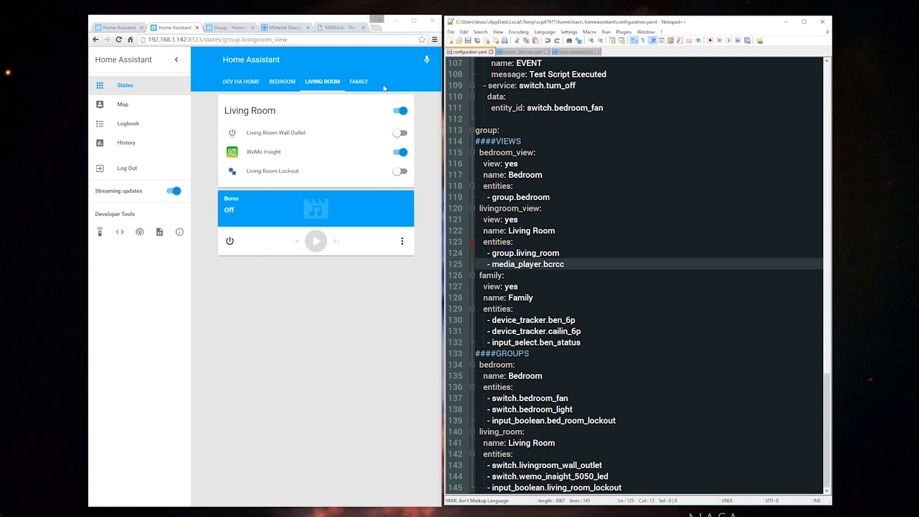
- Check the contents of the Family, Dev HA Home, Bedroom and Living Room views in Home Assistant
click(363, 82)
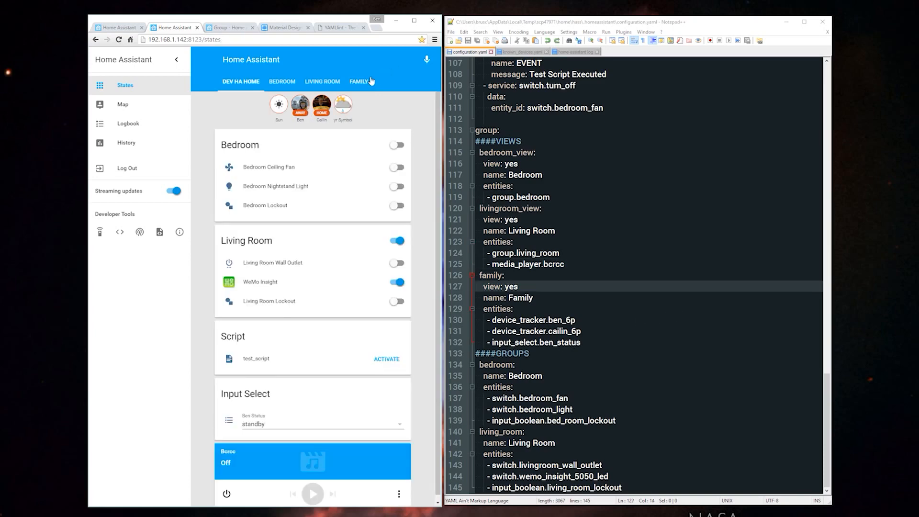
click(367, 81)
click(238, 82)
click(283, 82)
click(308, 84)
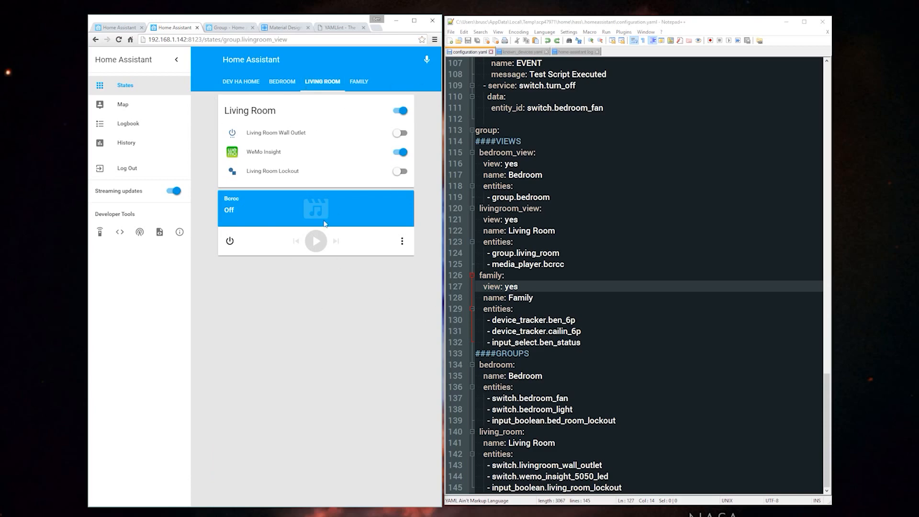
click(246, 86)
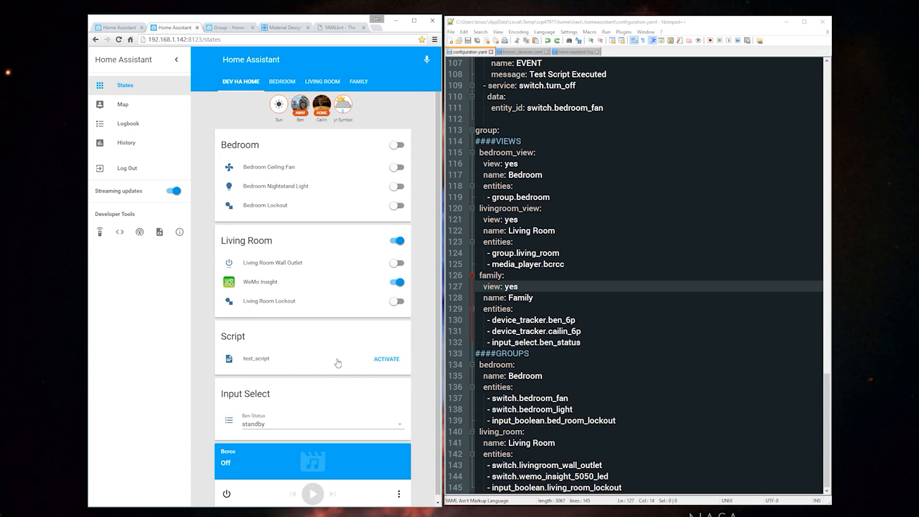
scroll(349, 356, down, 1)
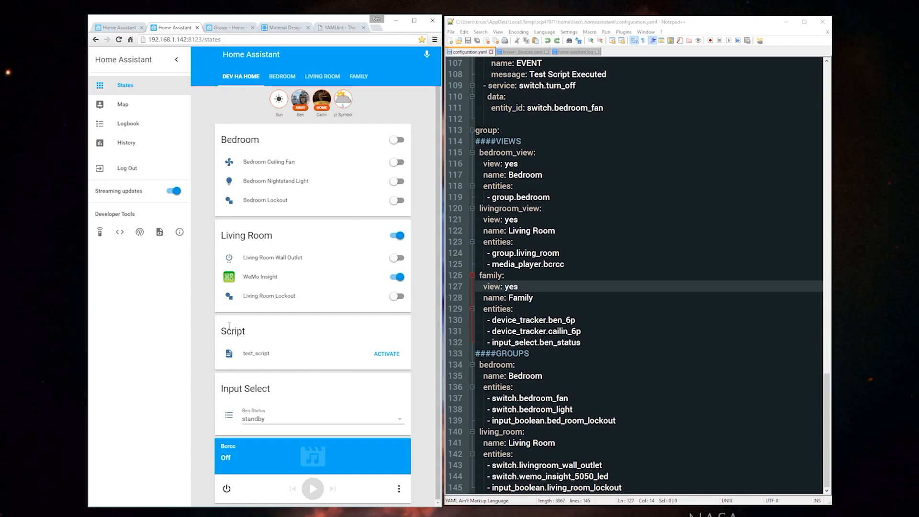
- Add a script.test_script entry below the WeMo Insight entry in the customize section of configuration.yaml
scroll(541, 347, up, 7)
scroll(541, 347, up, 20)
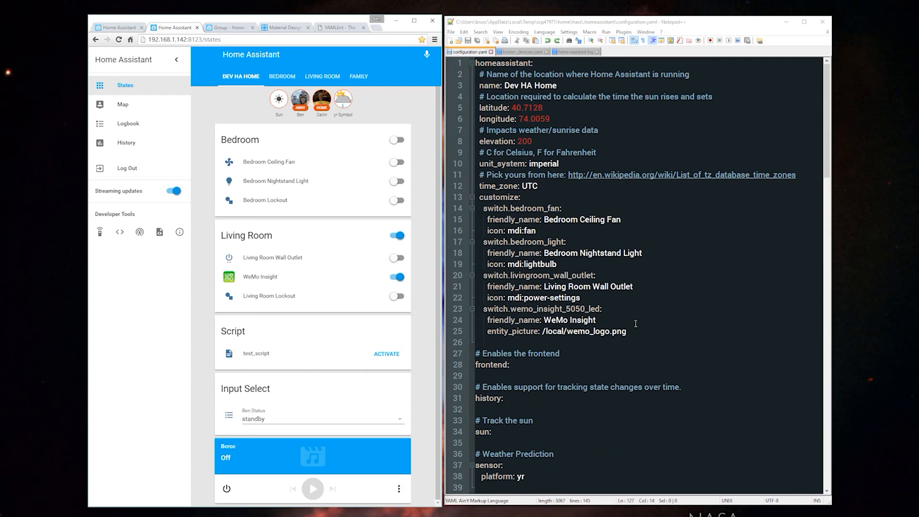
click(620, 311)
click(639, 331)
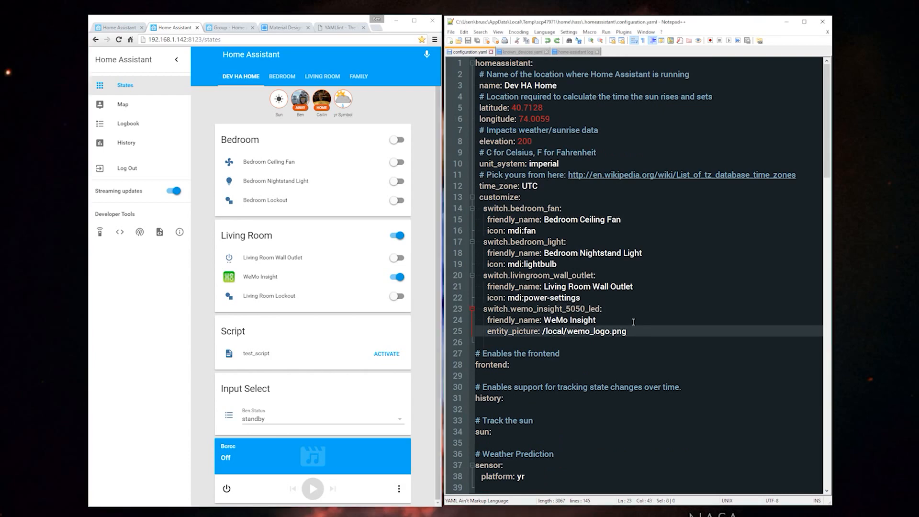
key(Return)
text(switch.wemo_insight_5050_led)
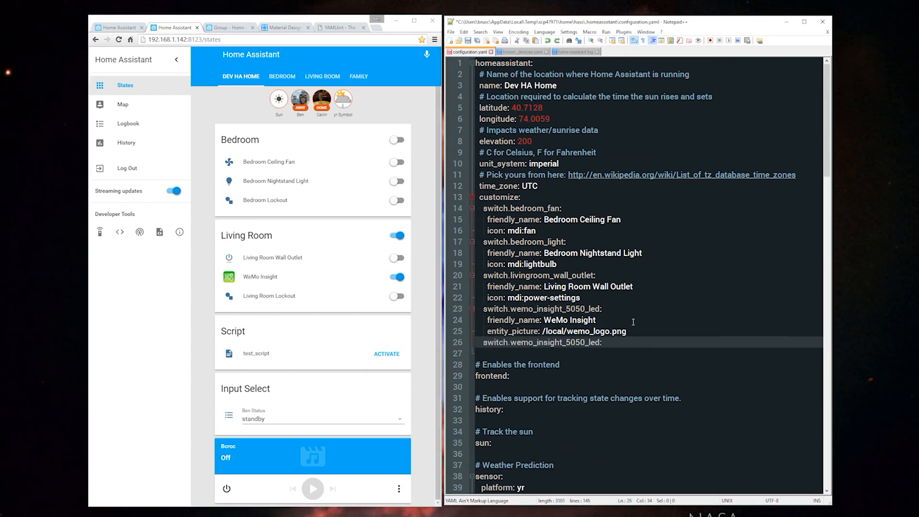
key(BackSpace)
key(BackSpace)
key(BackSpace)
key(BackSpace)
key(BackSpace)
key(BackSpace)
key(BackSpace)
key(BackSpace)
key(BackSpace)
key(BackSpace)
key(BackSpace)
key(BackSpace)
key(BackSpace)
key(BackSpace)
key(BackSpace)
key(BackSpace)
key(BackSpace)
key(BackSpace)
key(BackSpace)
key(BackSpace)
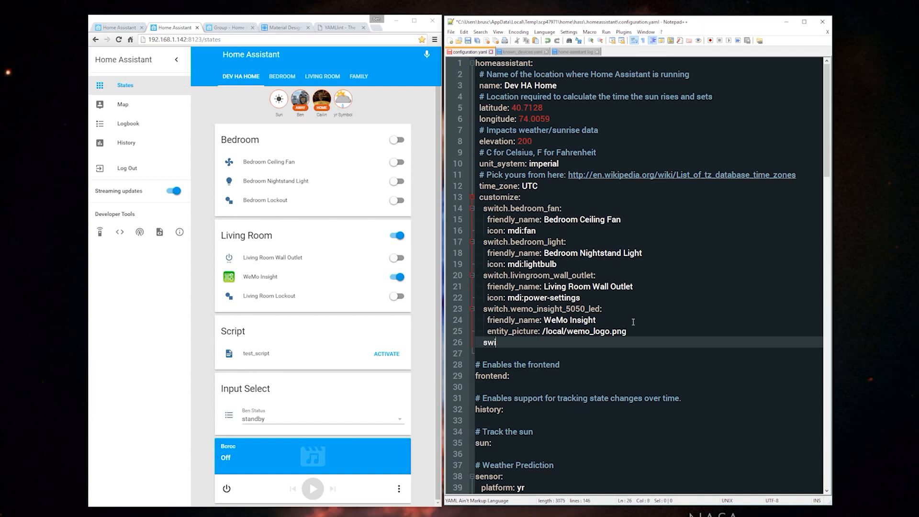
text(script.test_script)
key(Return)
key(Return)
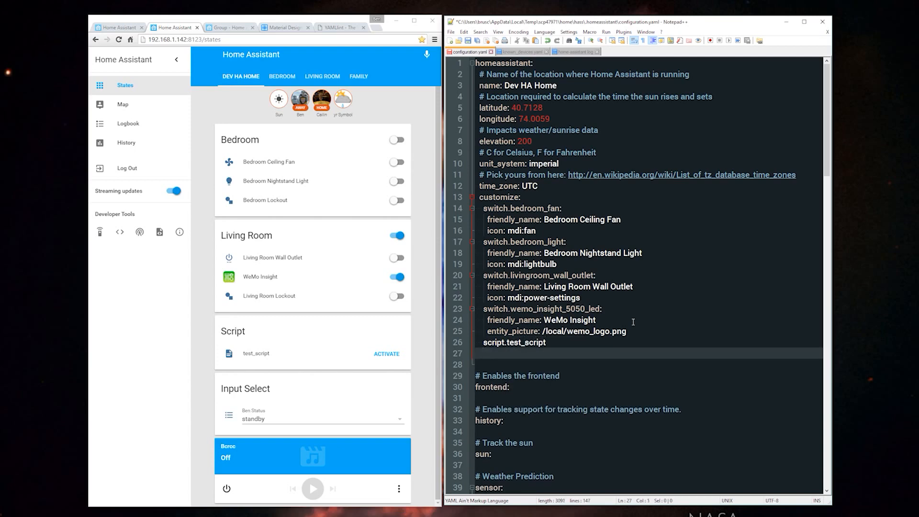
- Give the script.test_script entry hidden: yes, add the missing colon after its name, and save configuration.yaml
text(hidden: yes)
click(634, 322)
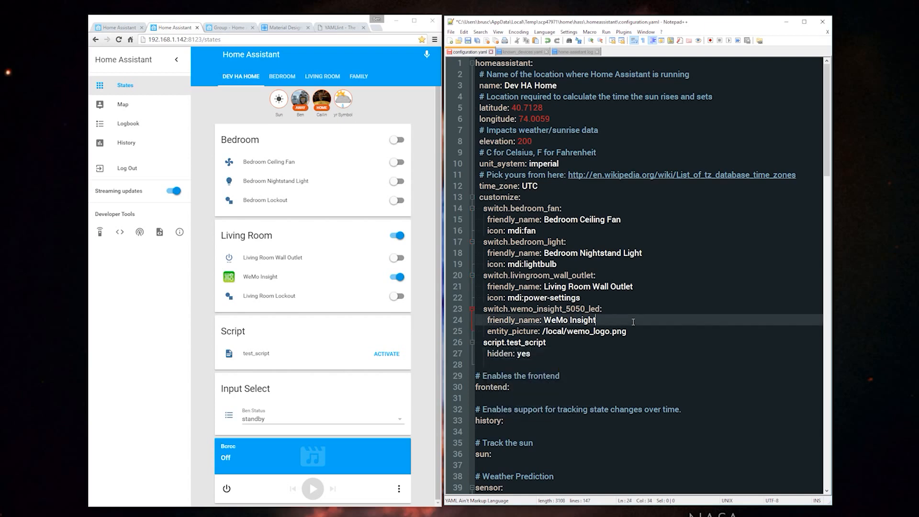
click(615, 341)
text(:)
click(667, 319)
key(ctrl+s)
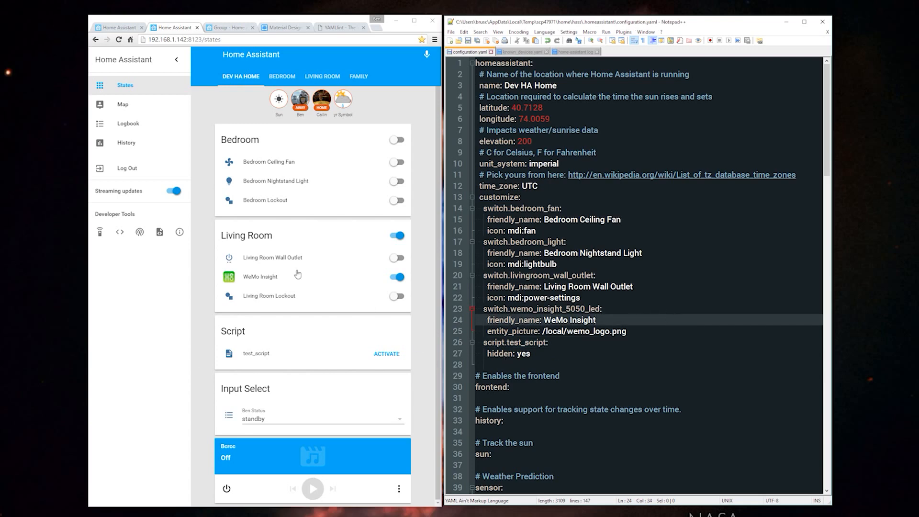
- Start a new group named environment: below the living_room group at the end of configuration.yaml
scroll(587, 273, down, 14)
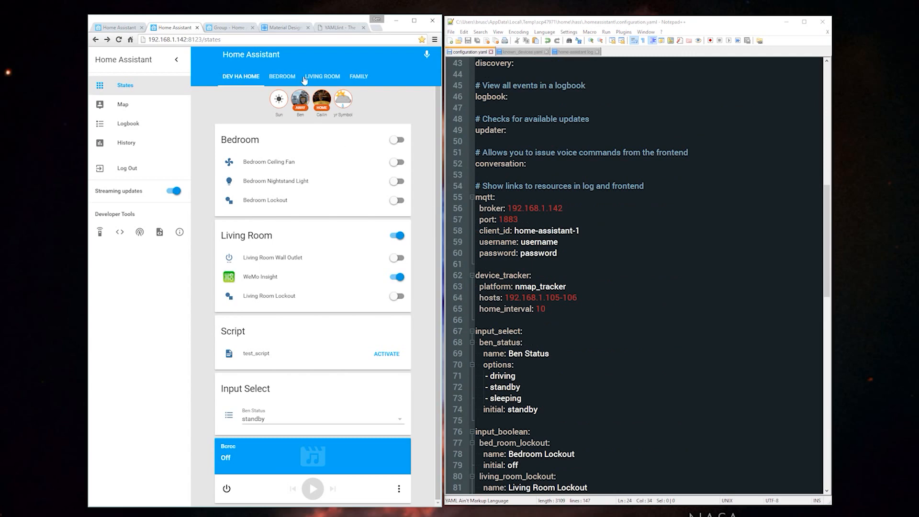
click(279, 99)
click(300, 164)
scroll(566, 288, down, 20)
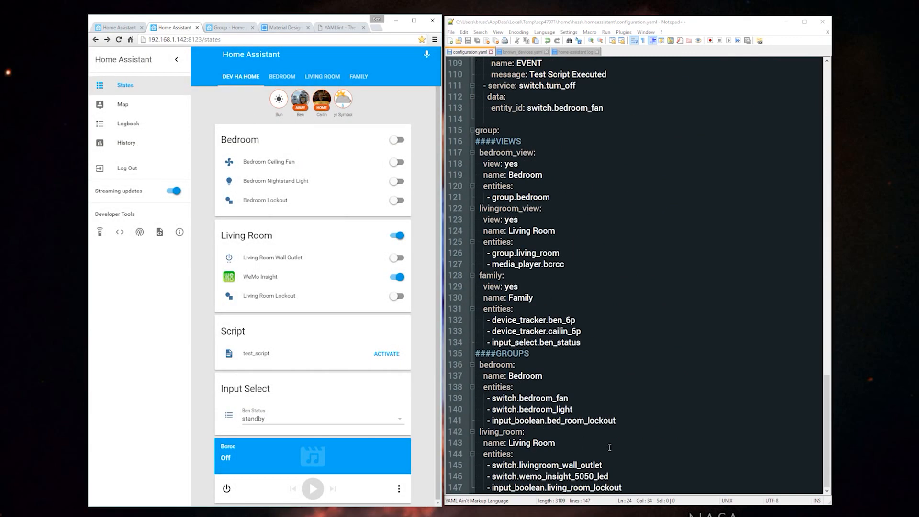
click(656, 484)
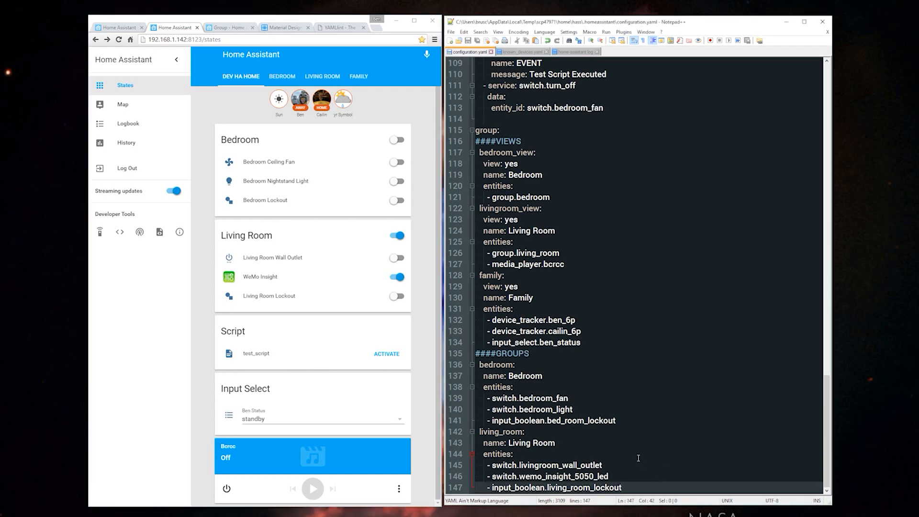
key(Return)
key(BackSpace)
key(BackSpace)
key(BackSpace)
key(BackSpace)
key(BackSpace)
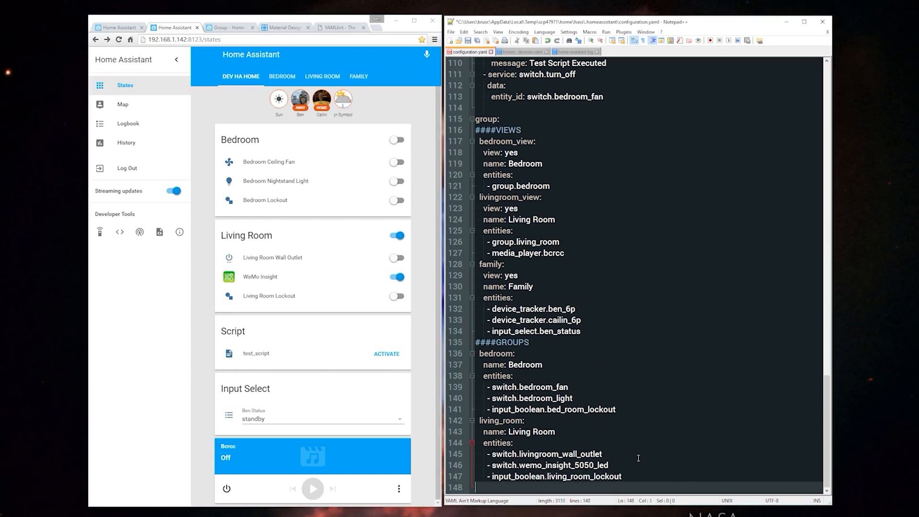
text(group)
key(BackSpace)
key(BackSpace)
key(BackSpace)
key(BackSpace)
key(BackSpace)
text(weath)
key(BackSpace)
key(BackSpace)
key(BackSpace)
key(BackSpace)
key(BackSpace)
text(enc)
text(ironment>)
key(BackSpace)
text(:)
key(Return)
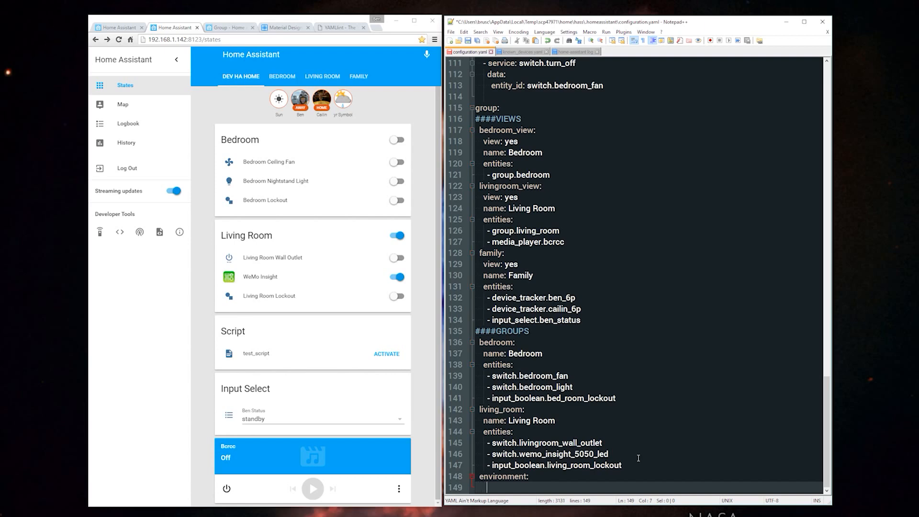
- List sensor.yr_symbol and sun.sun under the environment group, taking the sensor's ID from Home Assistant's current entities, and save the file
click(120, 231)
click(356, 212)
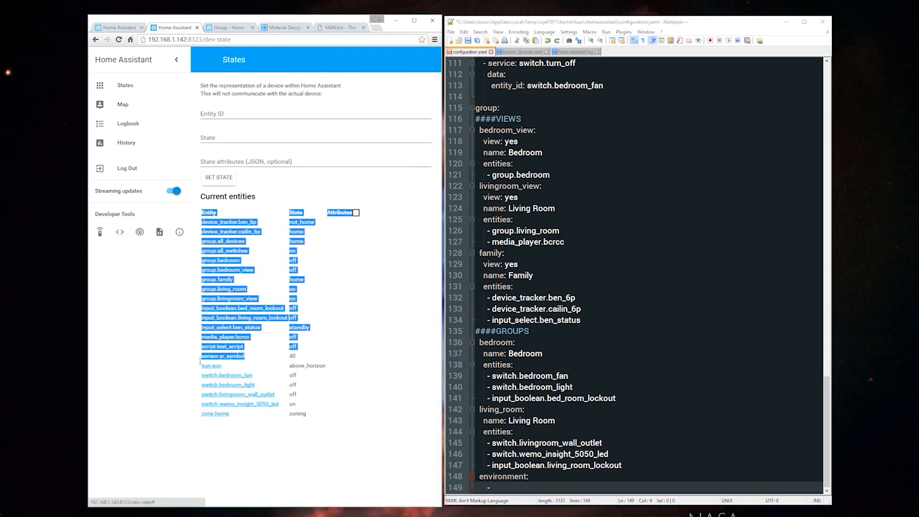
click(512, 486)
text(sensor.yr_symbol)
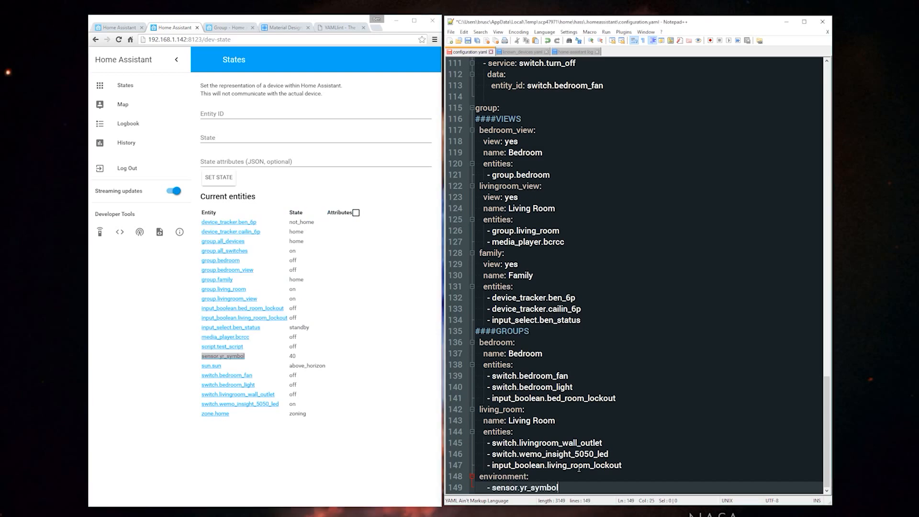
key(Return)
text(- )
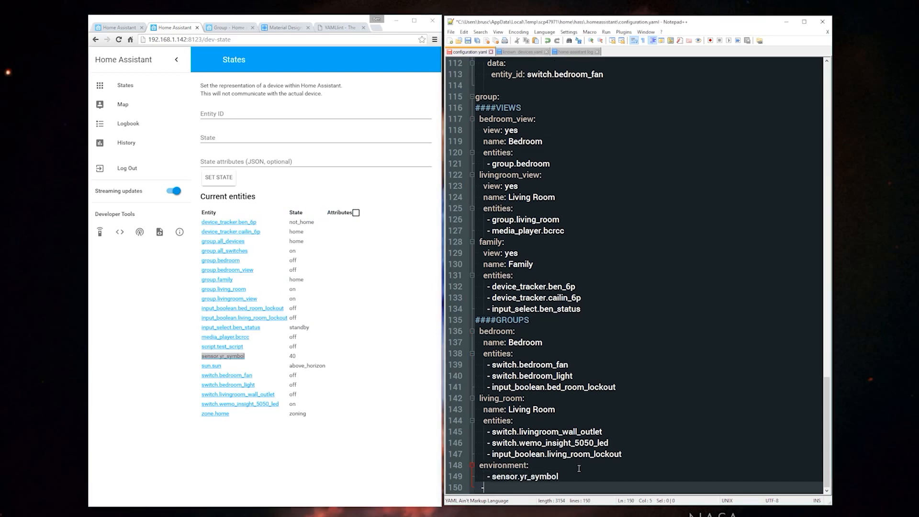
text( sun.sun)
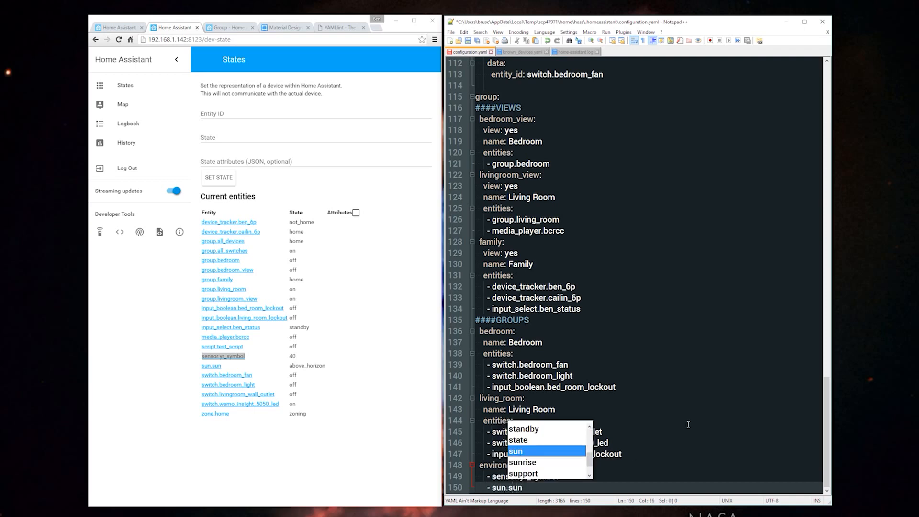
click(693, 376)
key(ctrl+s)
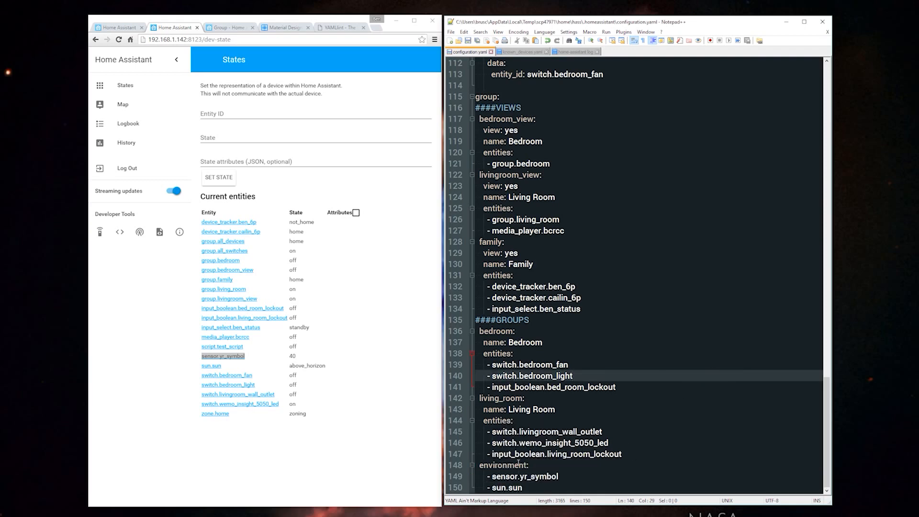
- Restart Home Assistant with the homeassistant/restart service and check the cards in the Dev HA Home view
click(99, 232)
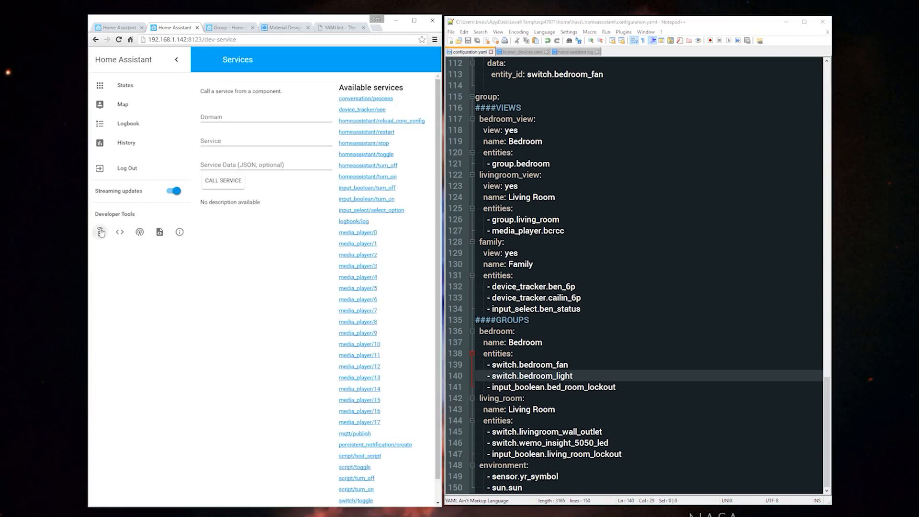
click(365, 134)
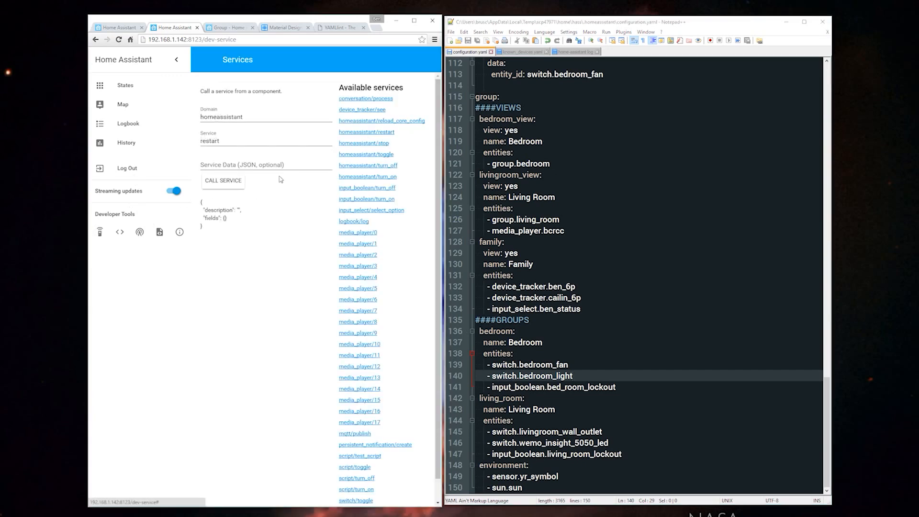
click(223, 183)
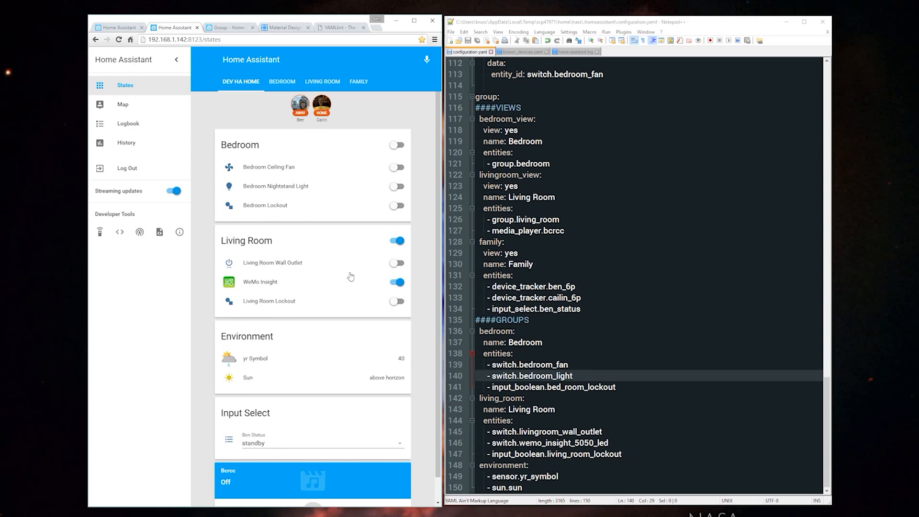
scroll(350, 277, down, 1)
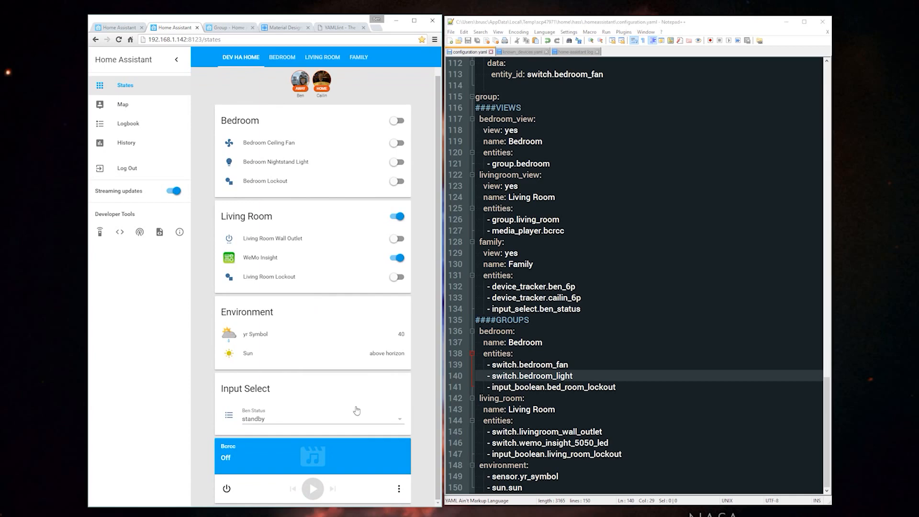
scroll(558, 383, up, 1)
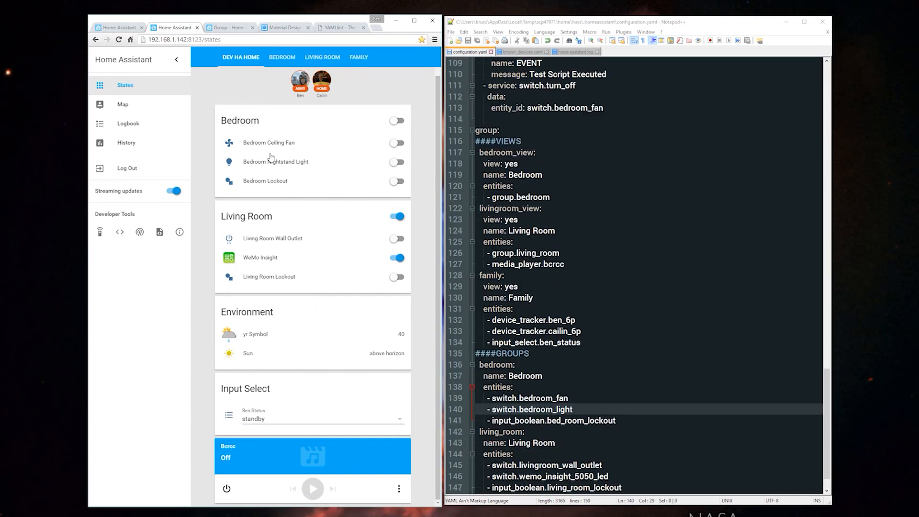
- Copy the default_view example from the Group documentation and insert it under ####VIEWS in configuration.yaml
click(229, 32)
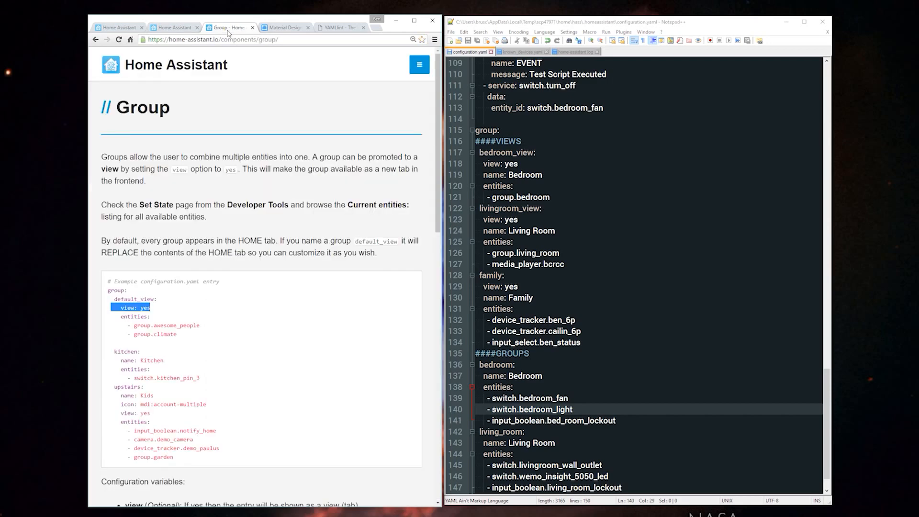
drag(189, 336, 105, 305)
key(ctrl+c)
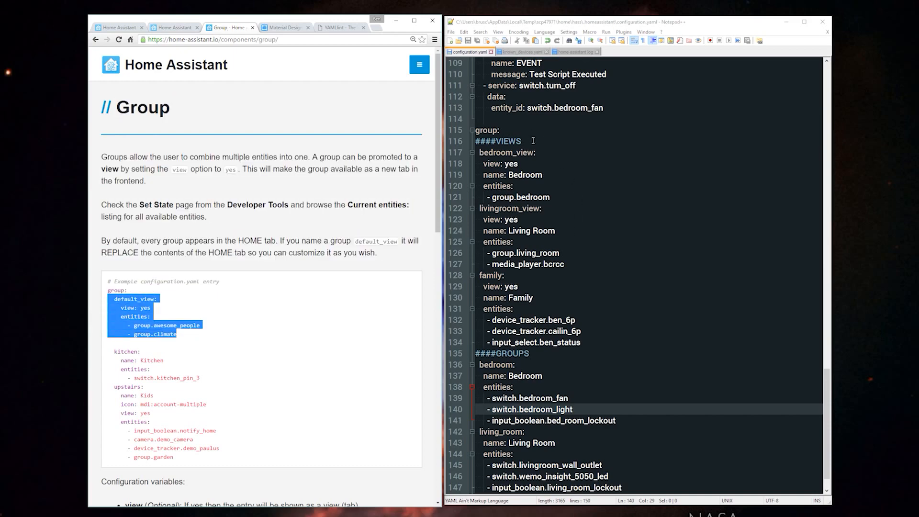
click(534, 141)
key(Return)
key(ctrl+v)
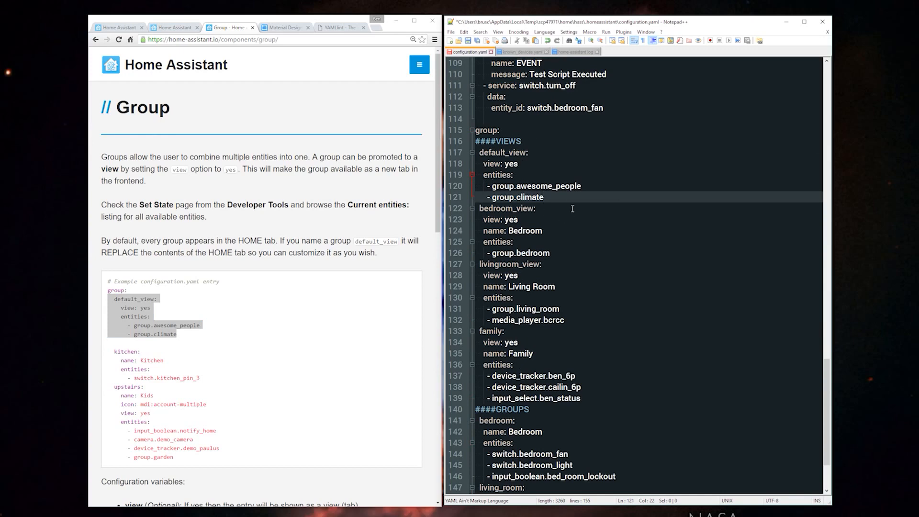
key(Return)
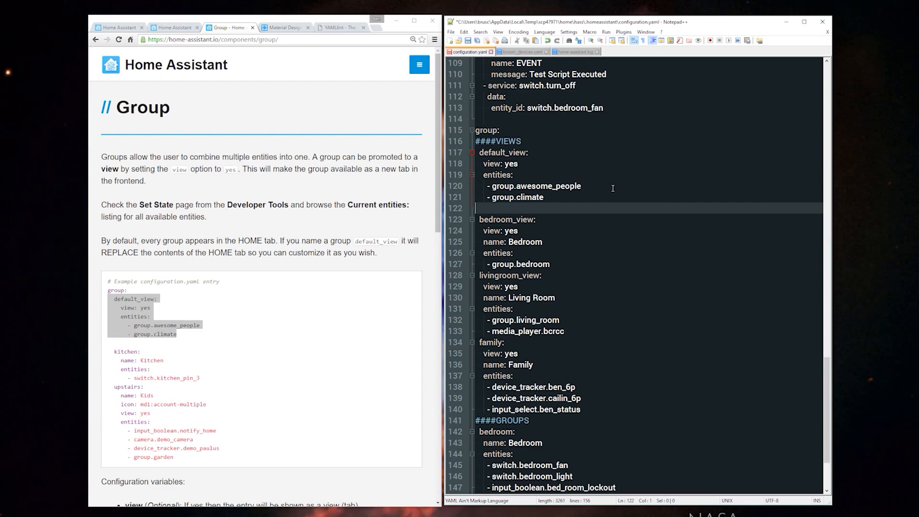
- Replace group.climate in default_view with group.bedroom and add group.living_room as the next entity
drag(561, 265, 494, 263)
key(ctrl+c)
drag(550, 201, 491, 198)
key(ctrl+v)
drag(567, 321, 499, 320)
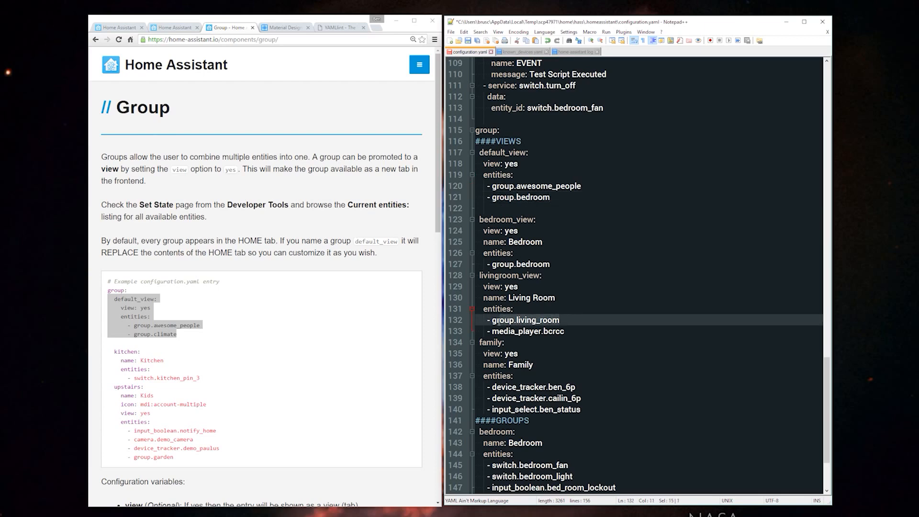
drag(582, 186, 501, 190)
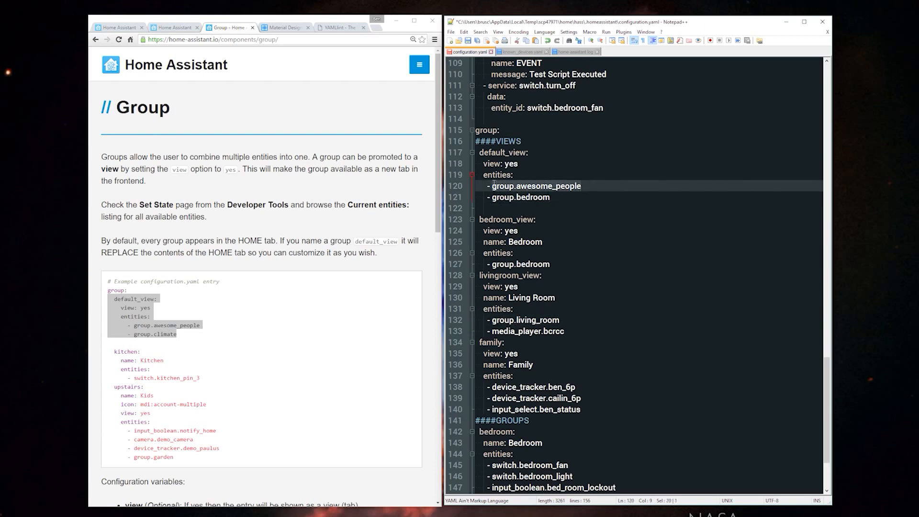
click(547, 200)
key(Return)
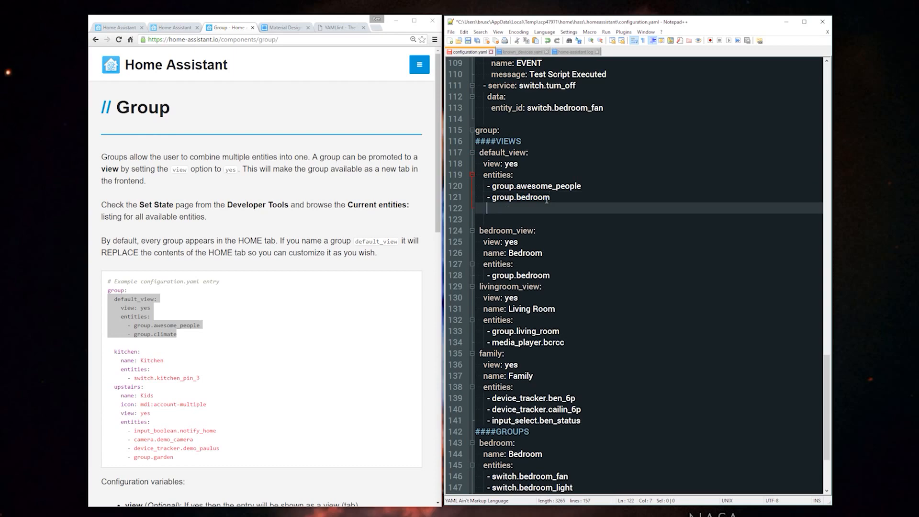
text(group.living_room)
click(476, 209)
text(-)
- Replace group.awesome_people in default_view with the family view's two device_tracker entities, remove the blank line before bedroom_view, and save
drag(583, 409, 459, 401)
key(ctrl+c)
drag(582, 186, 476, 186)
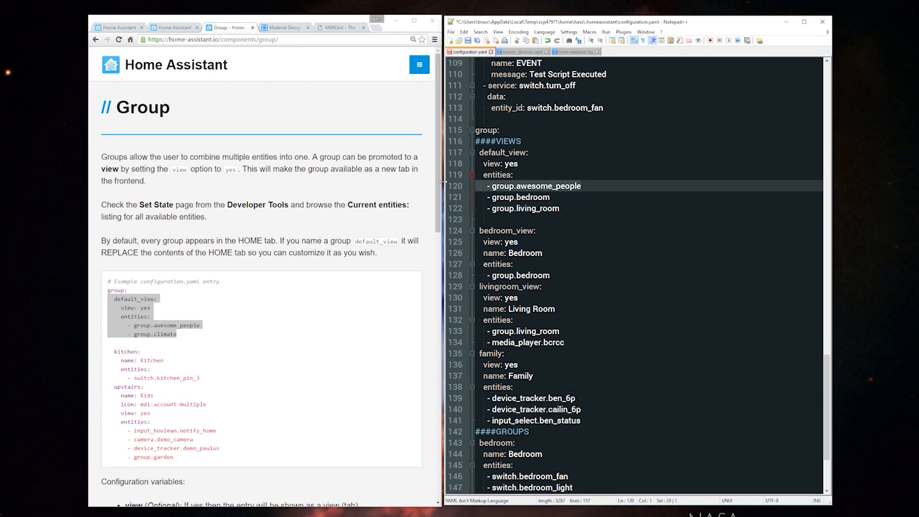
key(ctrl+v)
key(ctrl+s)
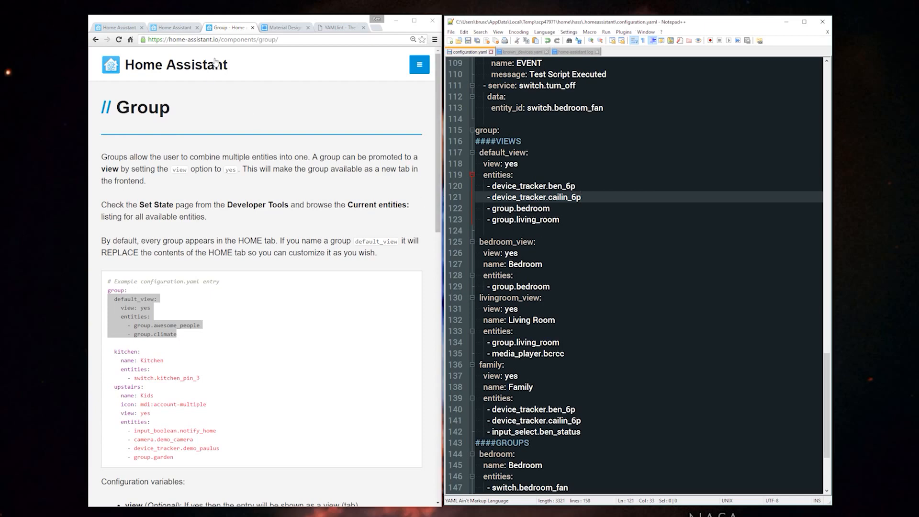
click(486, 230)
key(BackSpace)
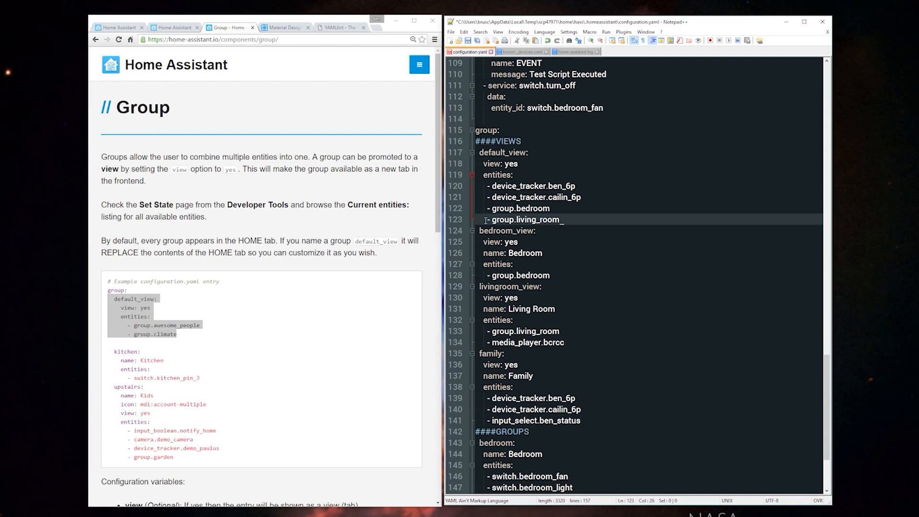
key(ctrl+s)
- Restart Home Assistant from its services page and compare the Dev HA Home view with the groups in configuration.yaml
click(175, 29)
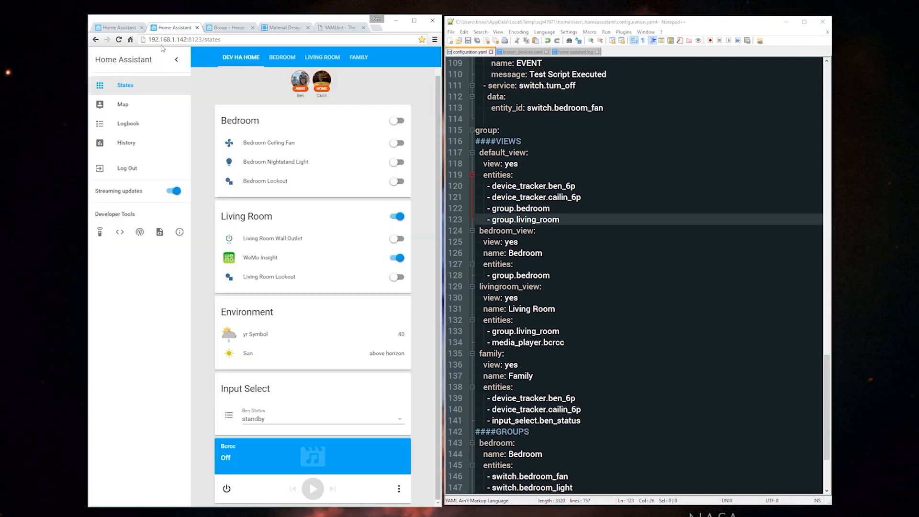
click(99, 233)
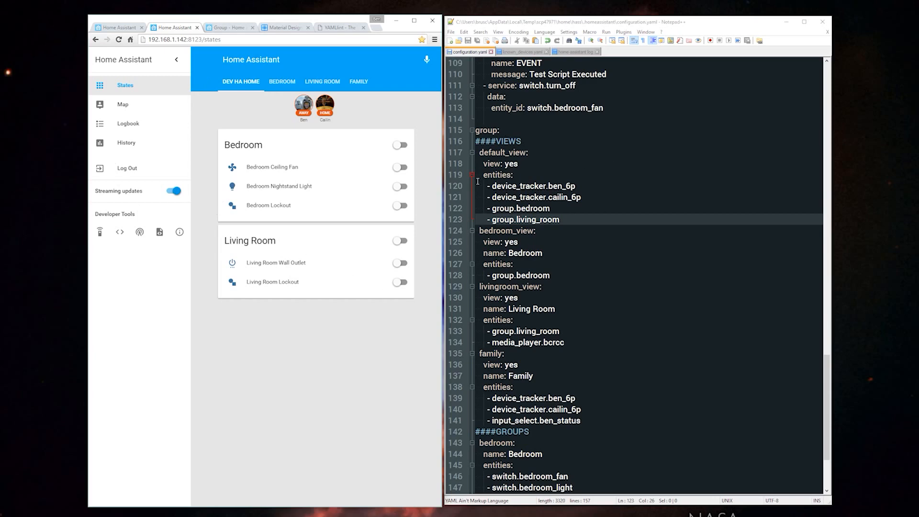
scroll(550, 171, up, 3)
scroll(585, 415, down, 6)
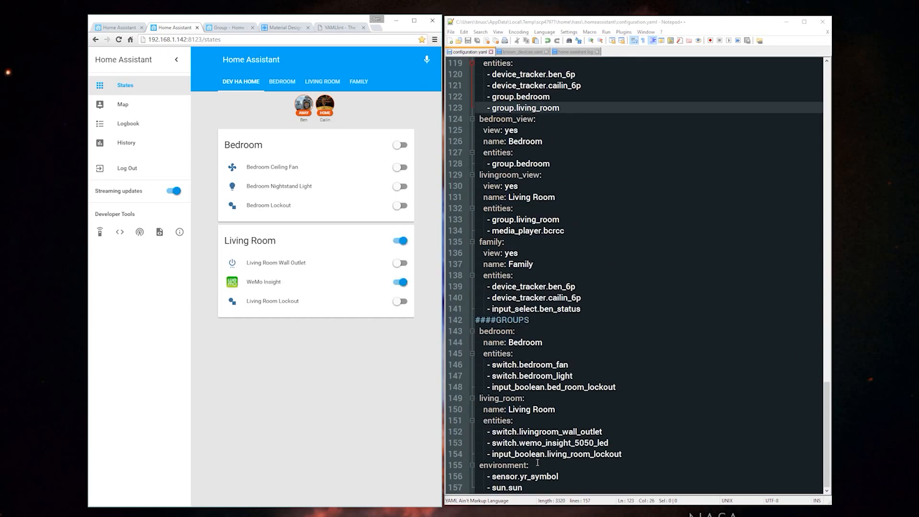
- Check the Bedroom, Living Room and Family views, and compare Dev HA Home with the default_view block
click(281, 83)
click(313, 83)
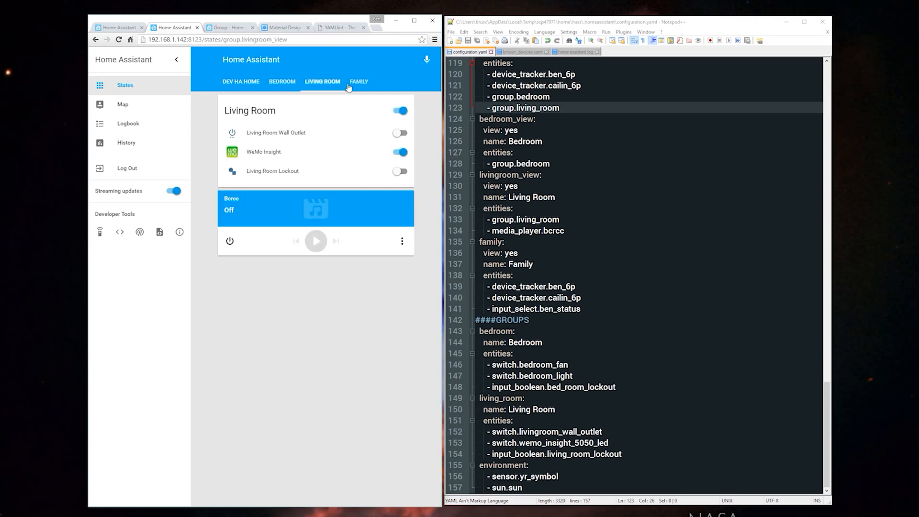
click(348, 85)
click(257, 90)
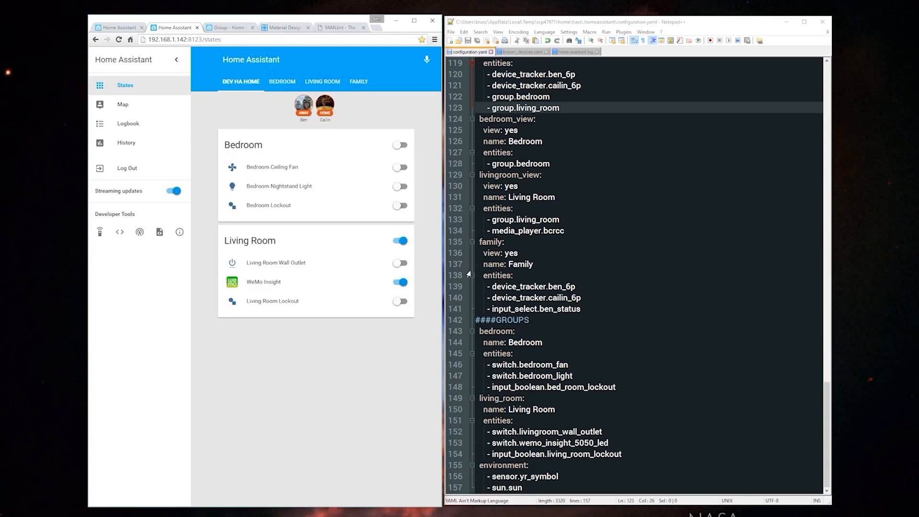
scroll(551, 361, up, 3)
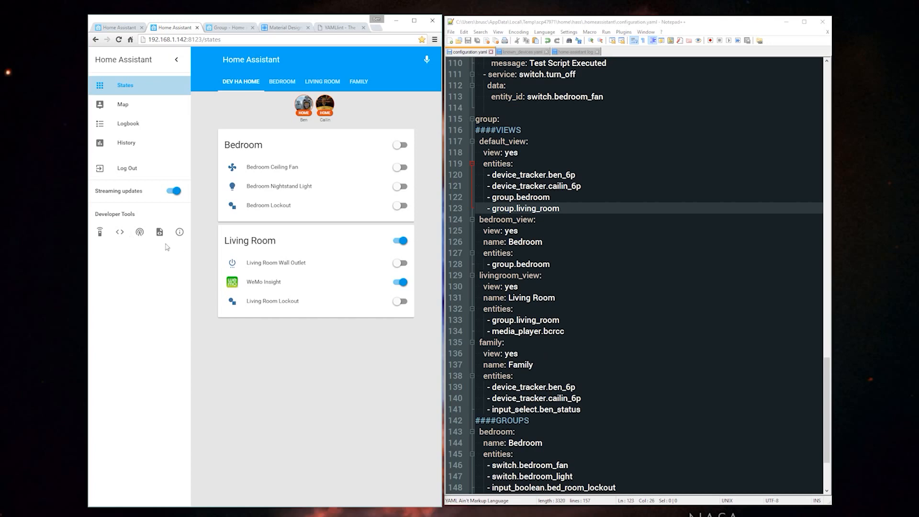
- Show Home Assistant's list of current entities with their attributes hidden
click(119, 237)
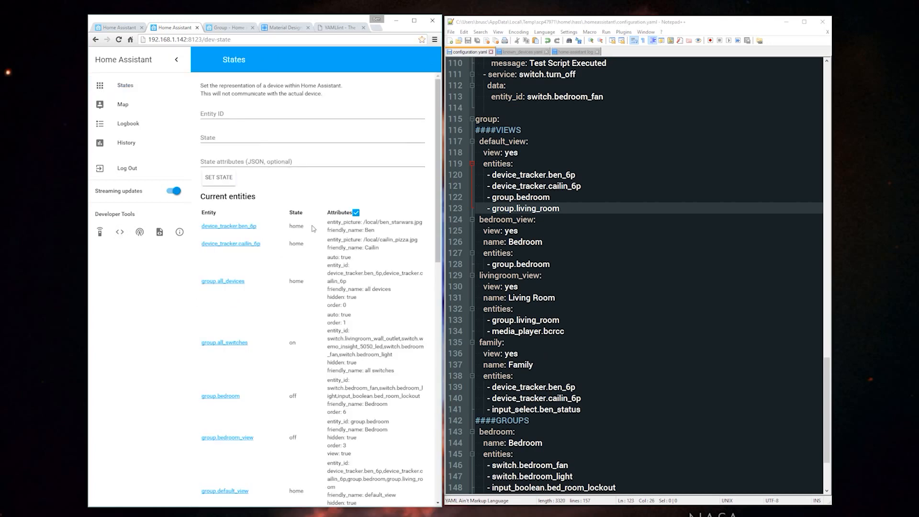
click(354, 214)
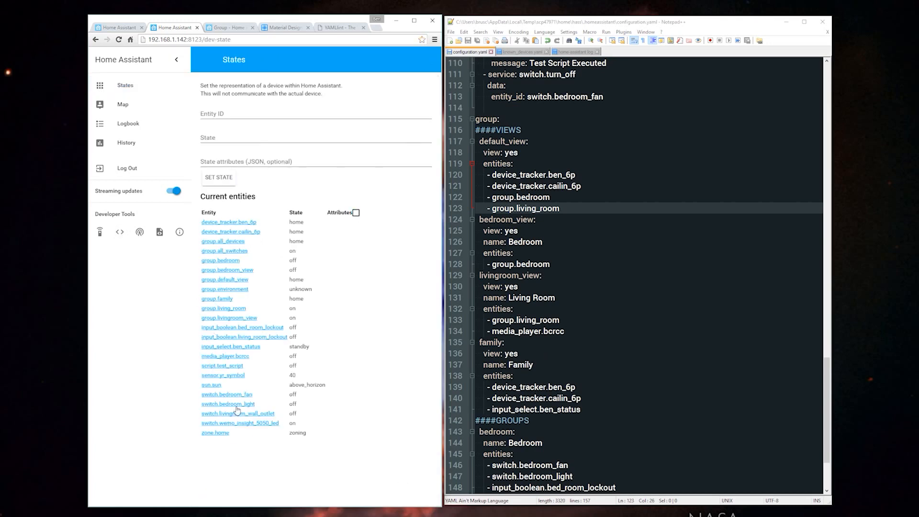